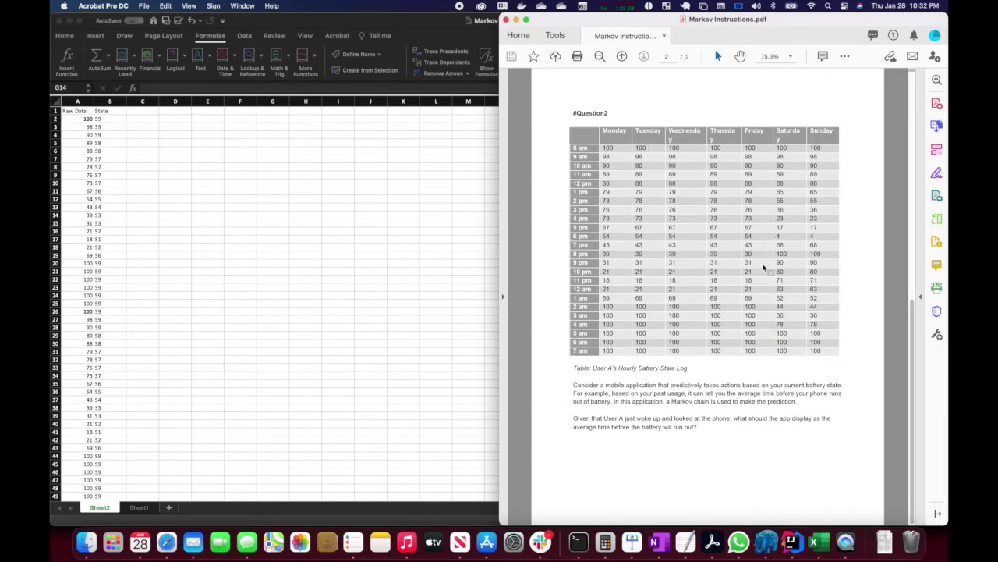
Switch to the Markov workbook in Excel and examine the Raw Data column on Sheet2 from A2 through A169.
click(108, 119)
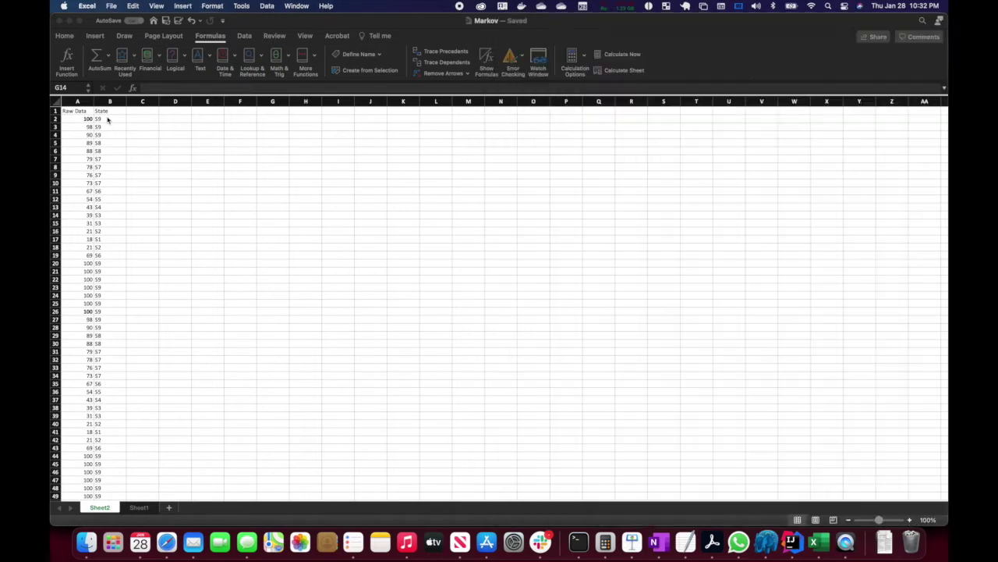
click(71, 119)
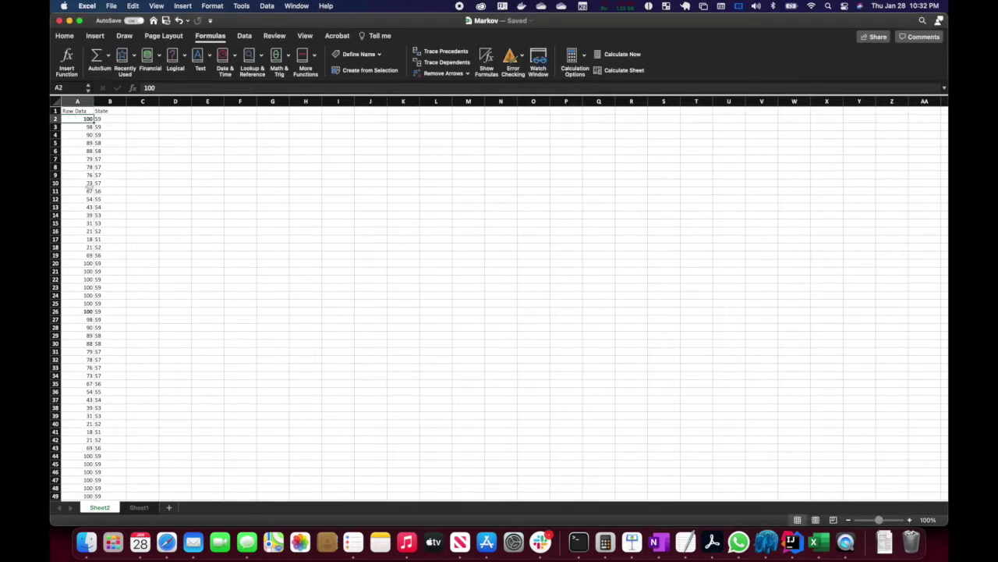
scroll(88, 186, down, 20)
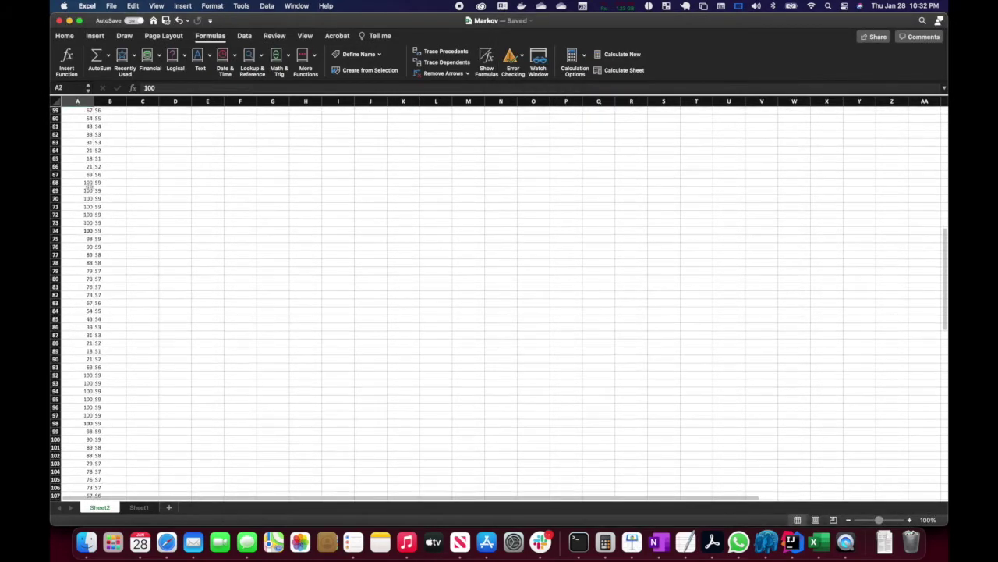
scroll(89, 188, down, 20)
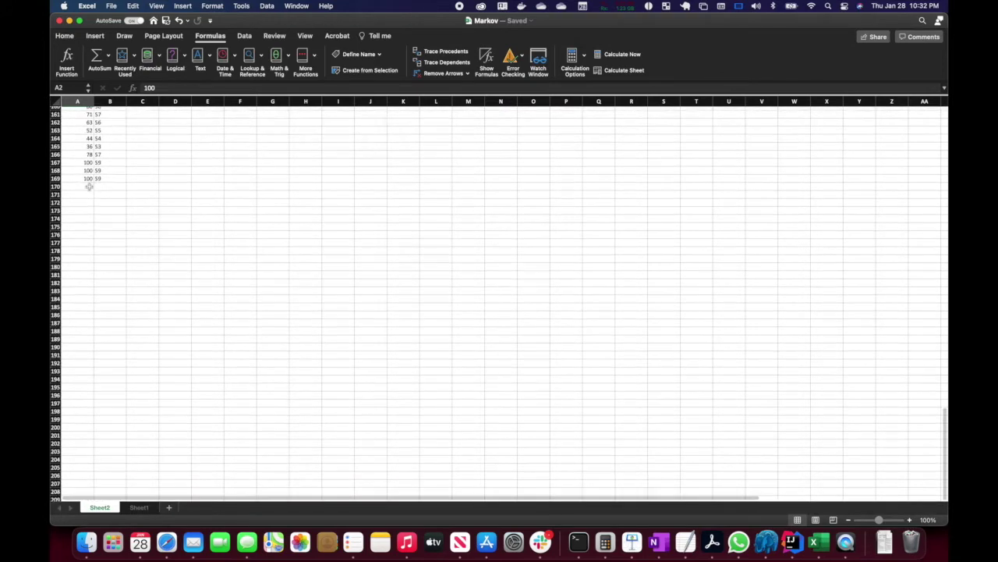
click(80, 176)
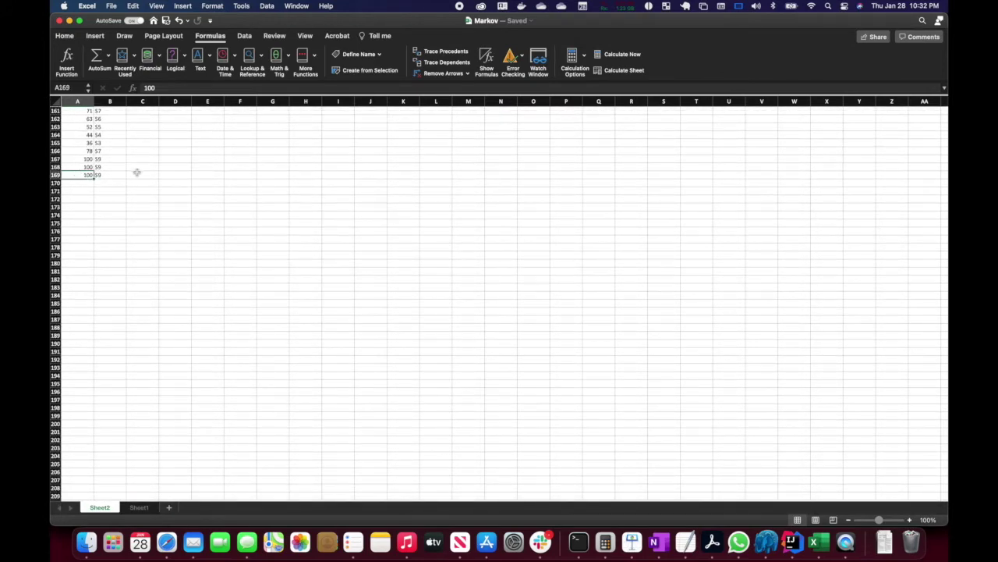
scroll(136, 171, up, 20)
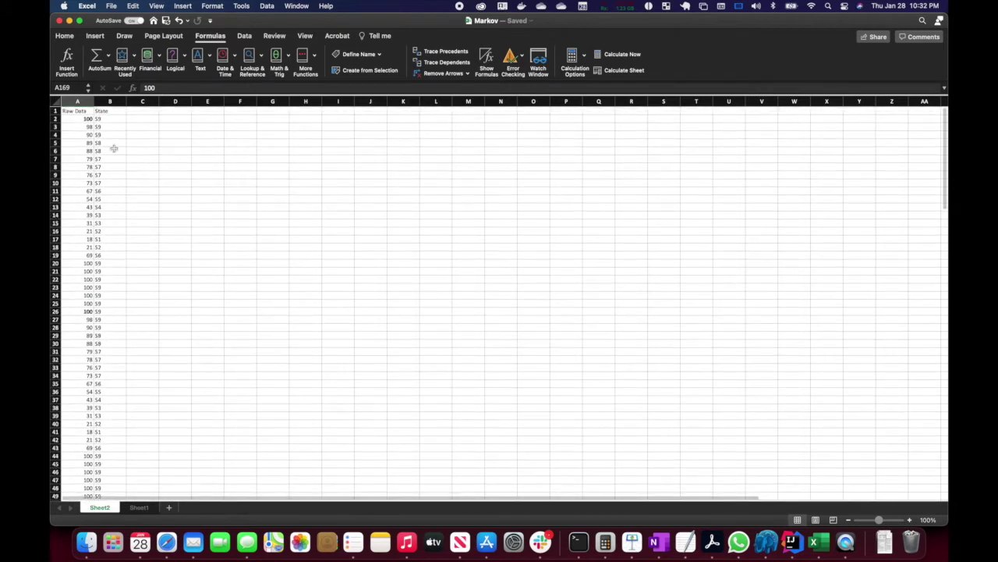
click(75, 111)
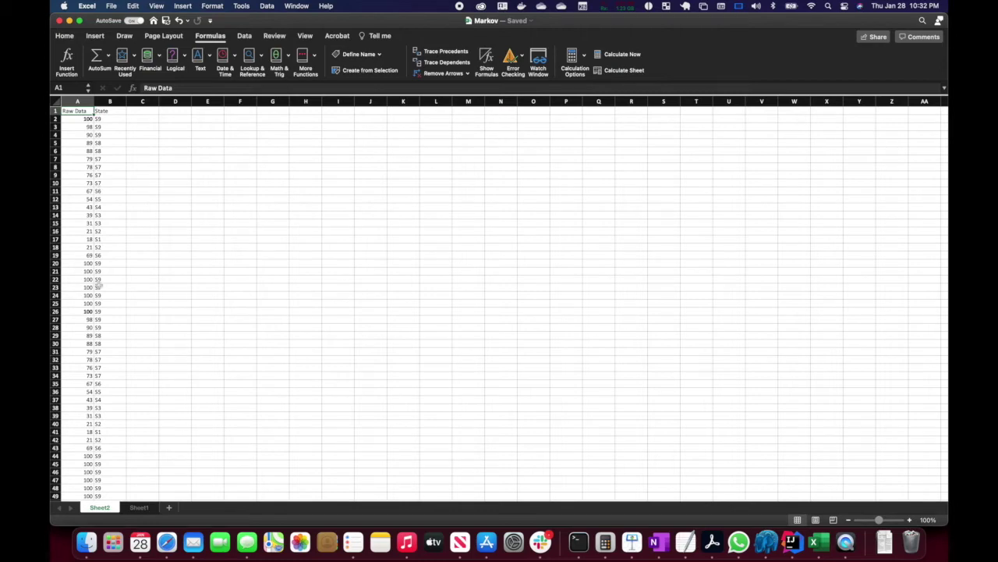
scroll(98, 284, down, 20)
scroll(98, 285, down, 13)
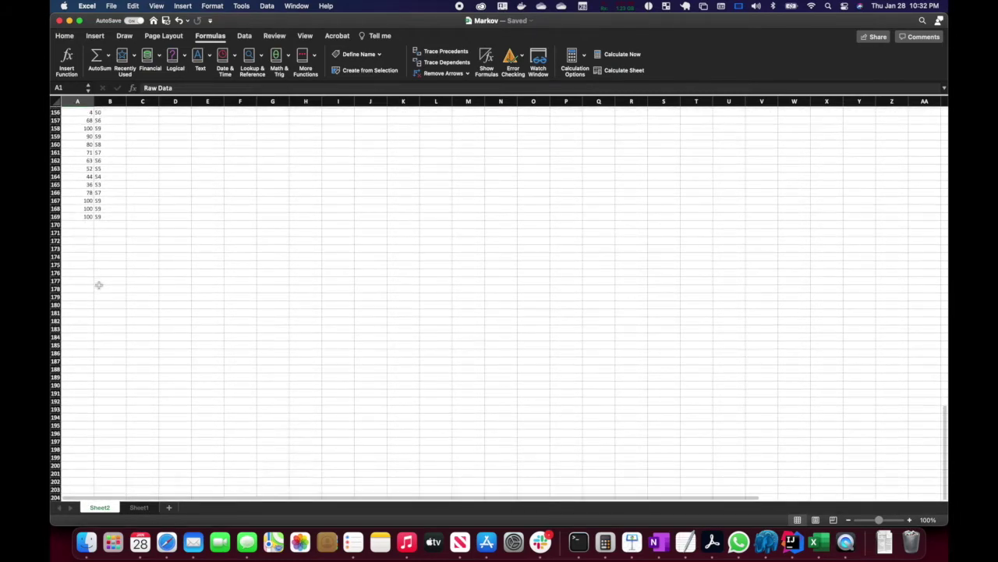
scroll(99, 285, up, 20)
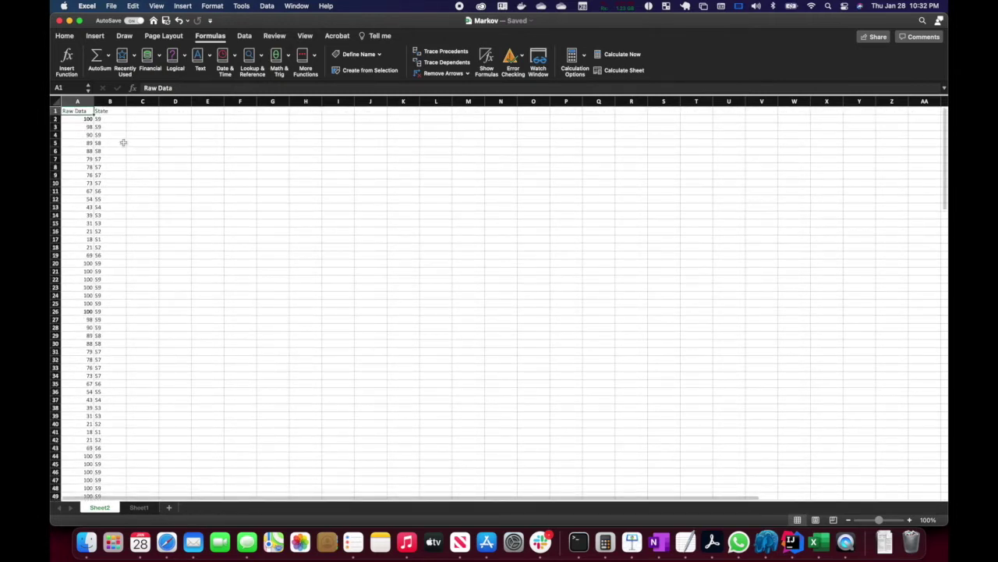
Compare the first State entry in B2 with User A's hourly battery log in Markov Instructions.pdf in Acrobat.
click(118, 119)
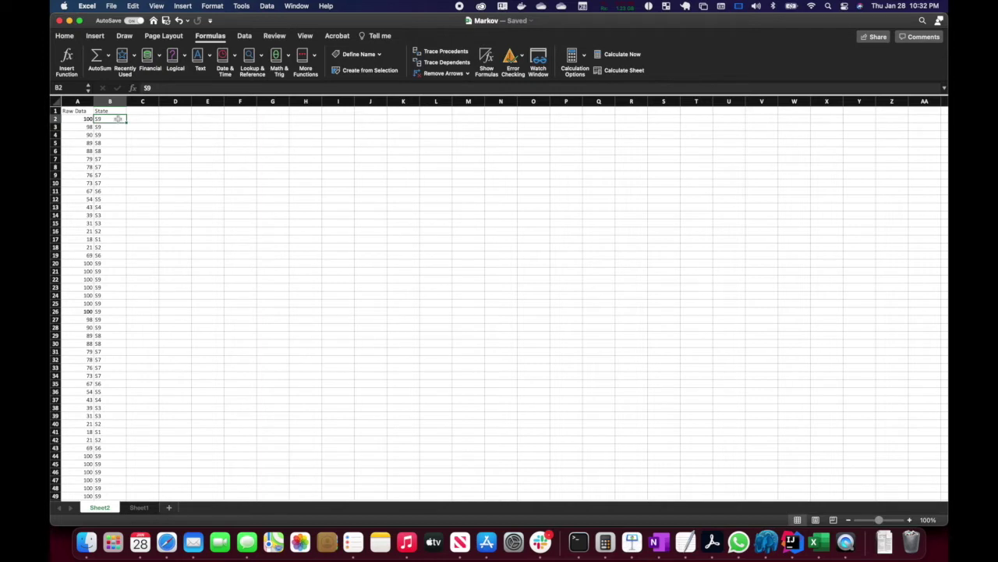
key(Right)
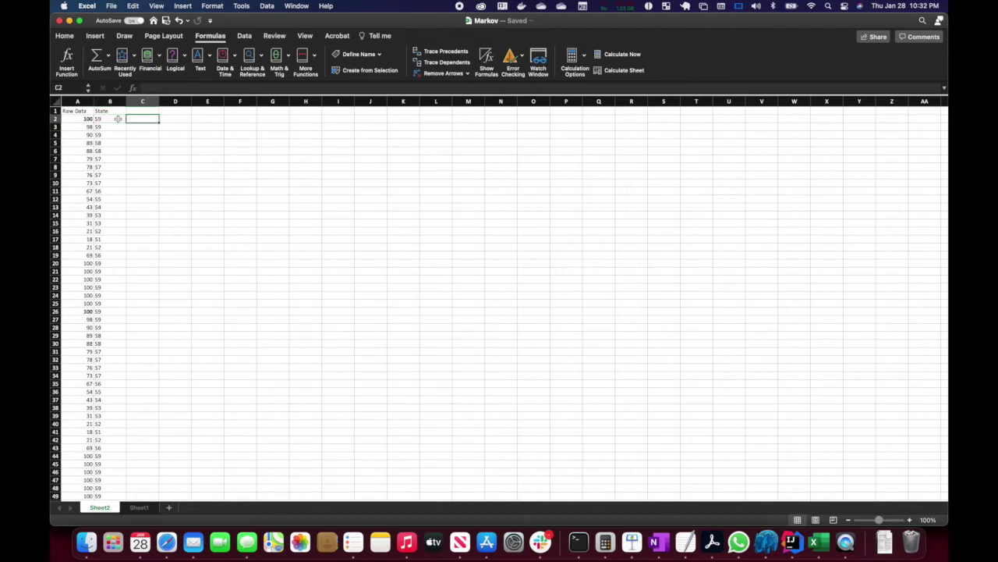
key(Left)
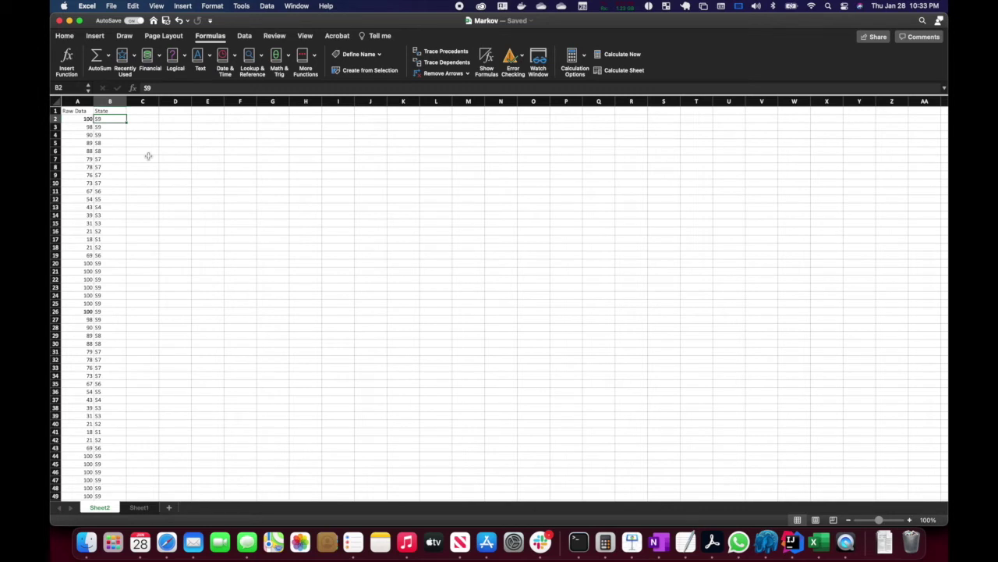
click(711, 554)
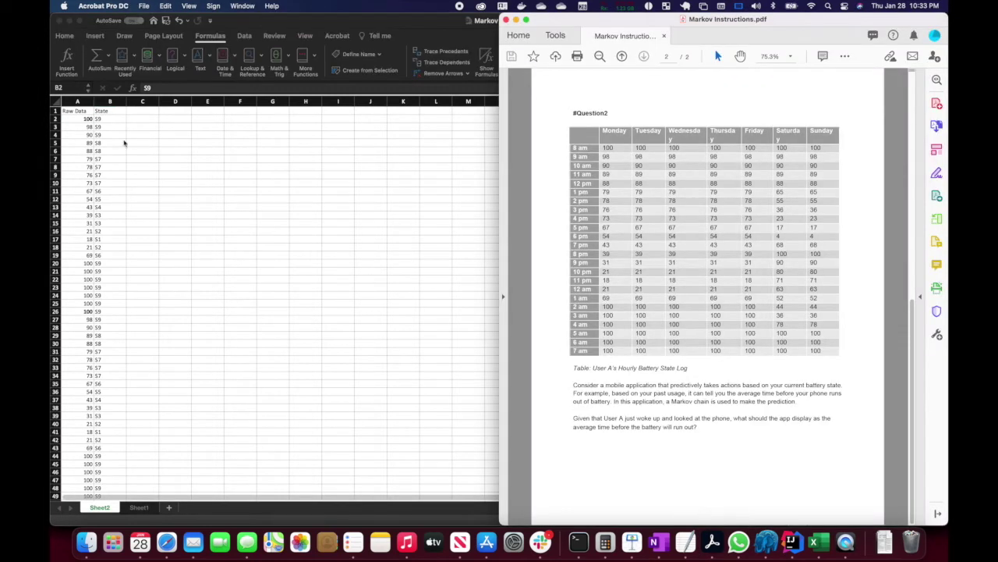
Return to the Excel workbook and examine how the State column entries from B2 downward correspond to the raw data.
click(119, 120)
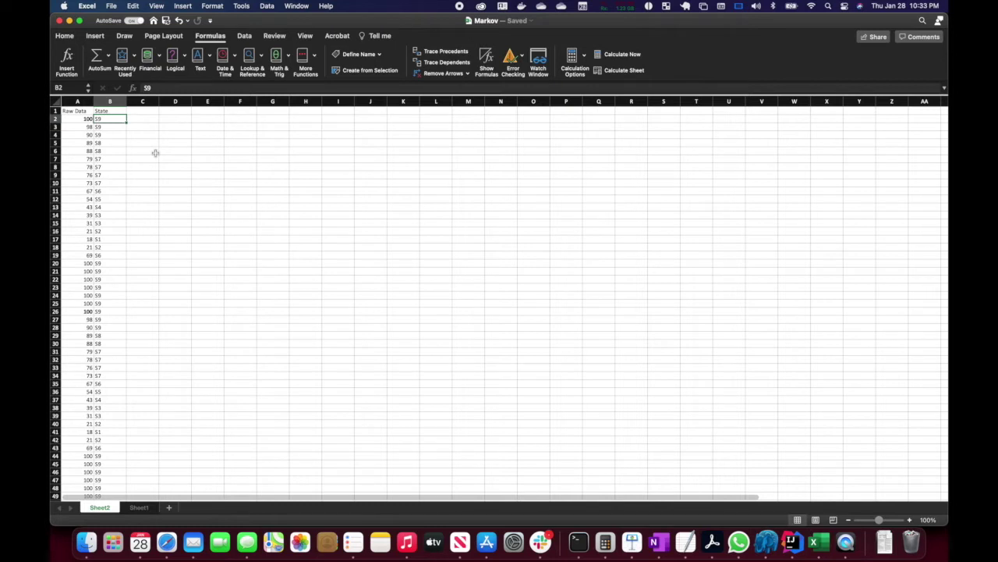
key(Down)
key(Down)
key(Up)
key(Up)
key(Down)
key(Down)
key(Down)
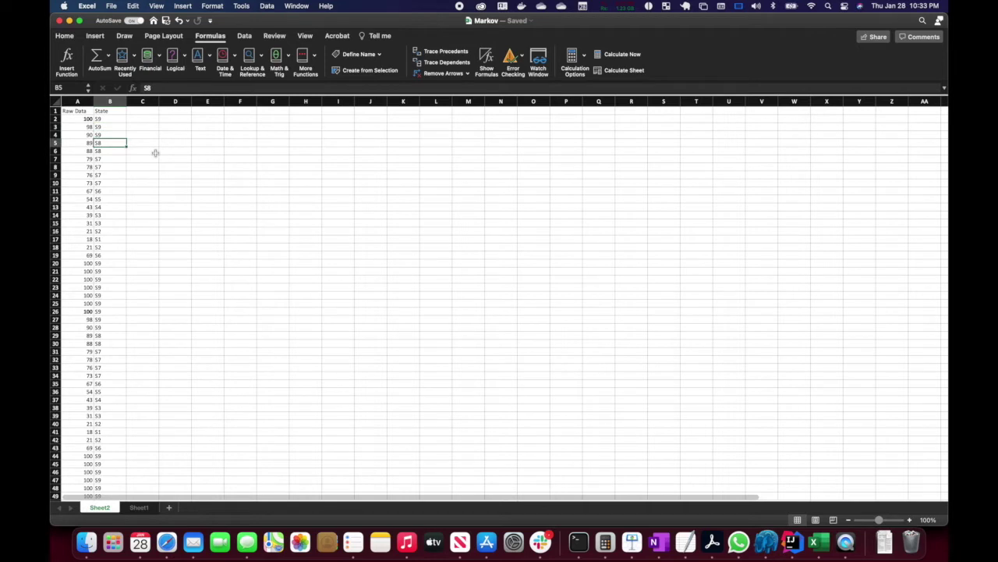
key(Down)
key(Down)
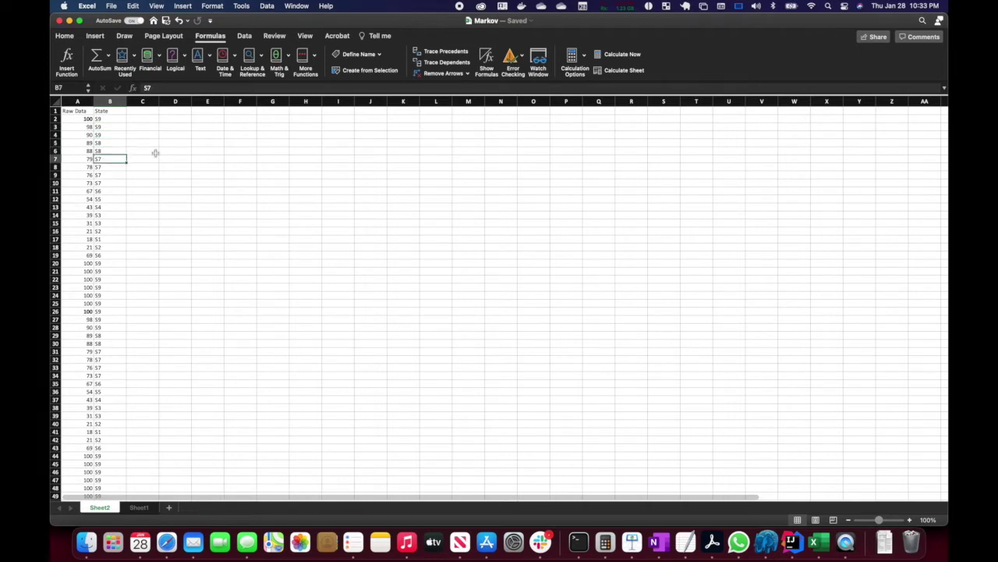
key(Down)
key(Down)
key(Down)
key(Down)
key(Down)
key(Down)
key(Down)
key(Down)
key(Down)
key(Down)
key(Down)
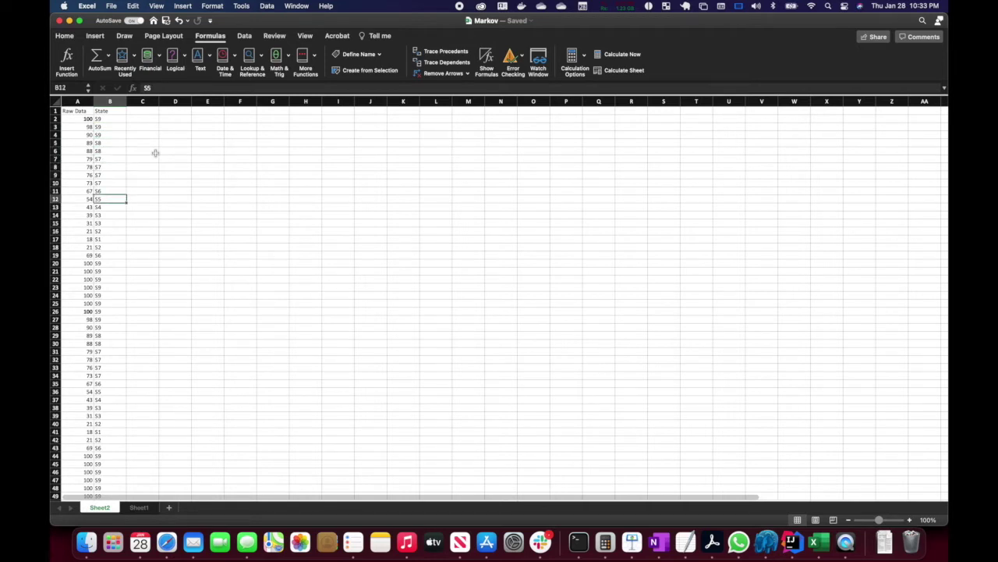
scroll(136, 289, down, 20)
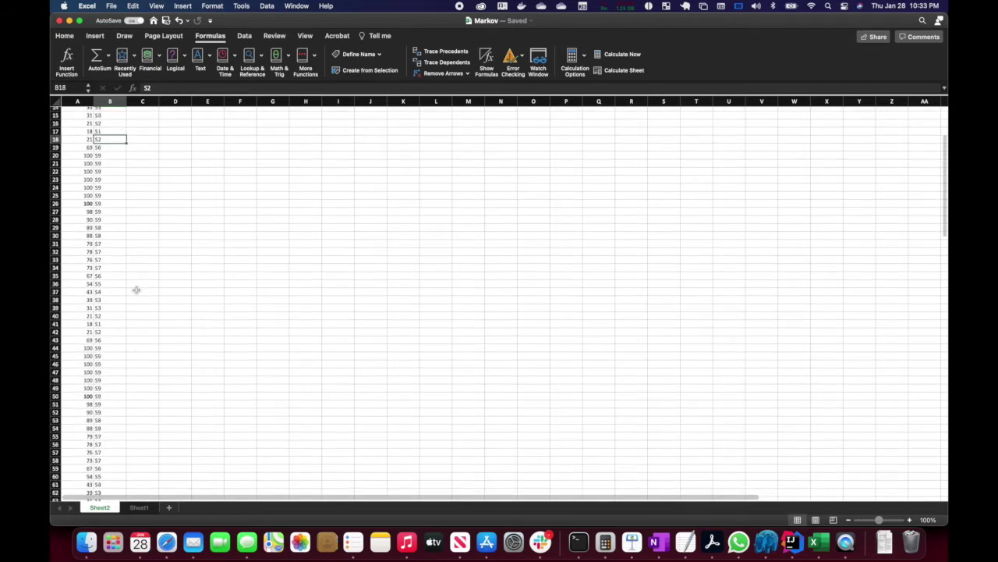
scroll(136, 289, up, 20)
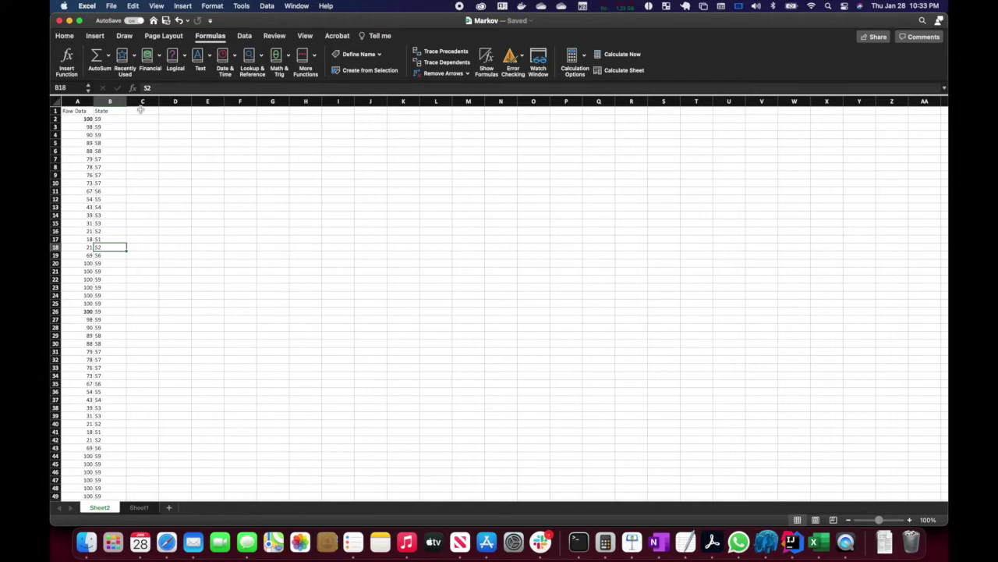
Add the column header Transitions in cell C1, beside the State column.
click(140, 110)
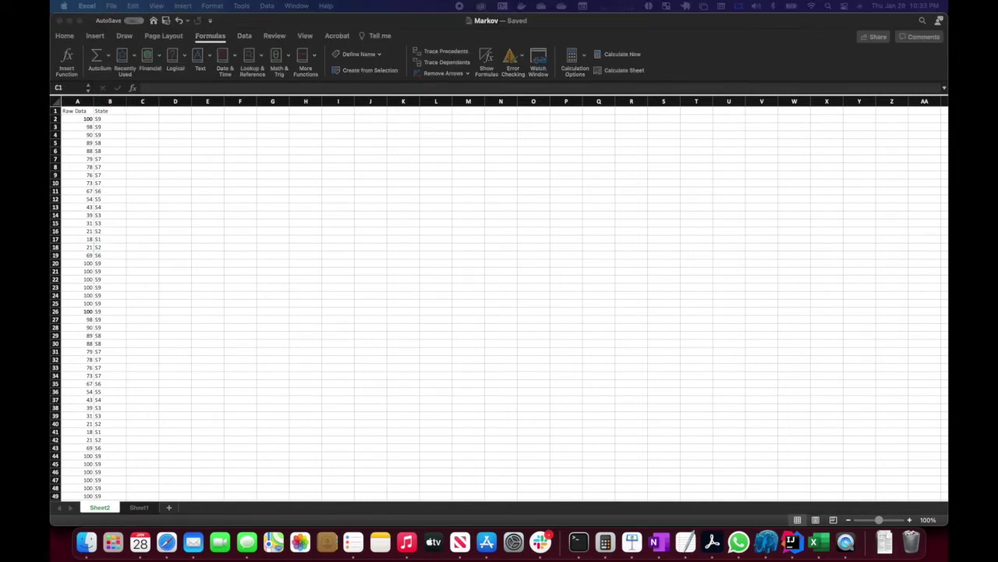
click(138, 115)
click(136, 111)
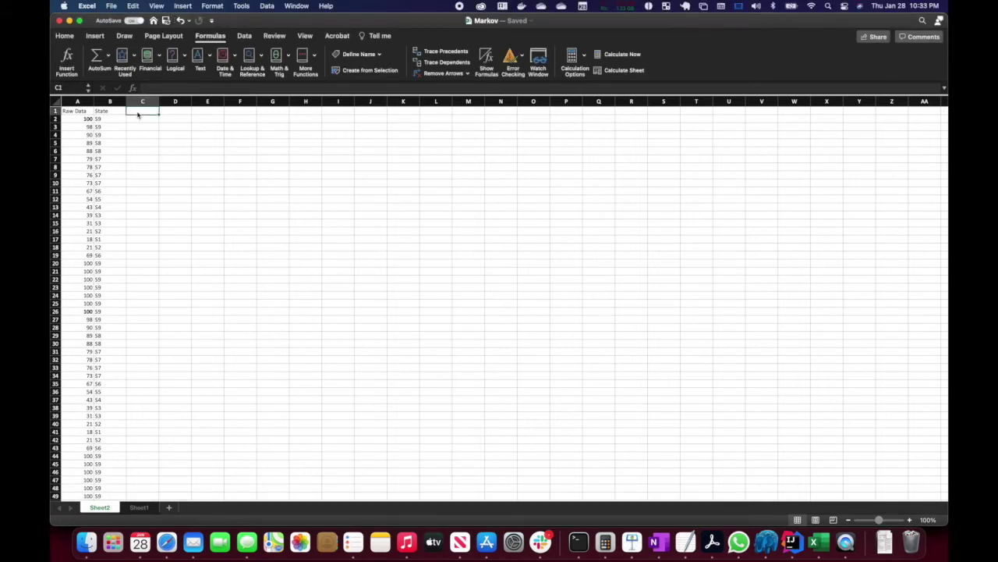
text(Transitions)
key(Return)
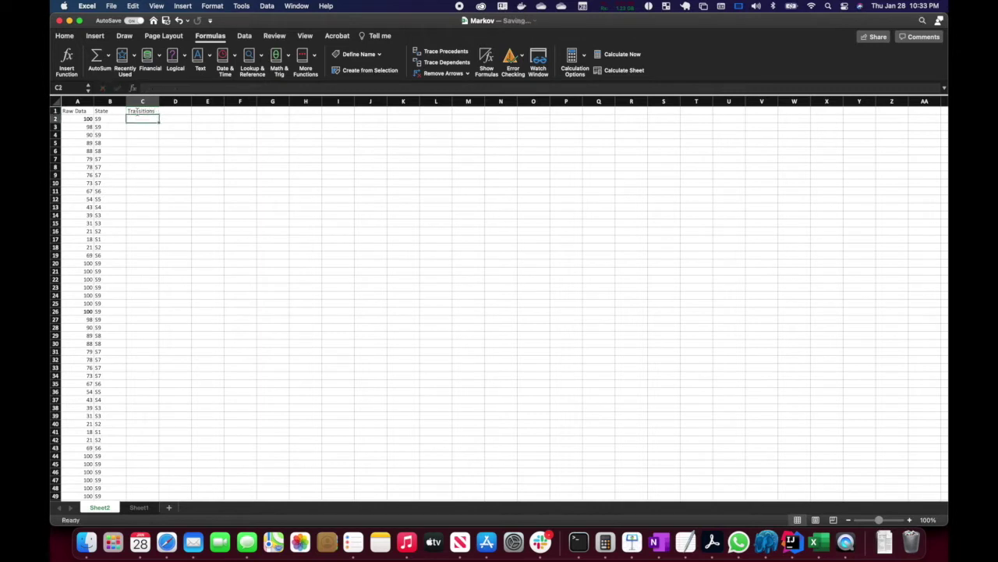
Enter the formula =B2 & " > " & B3 in C2 and fill it down through C169.
text(=)
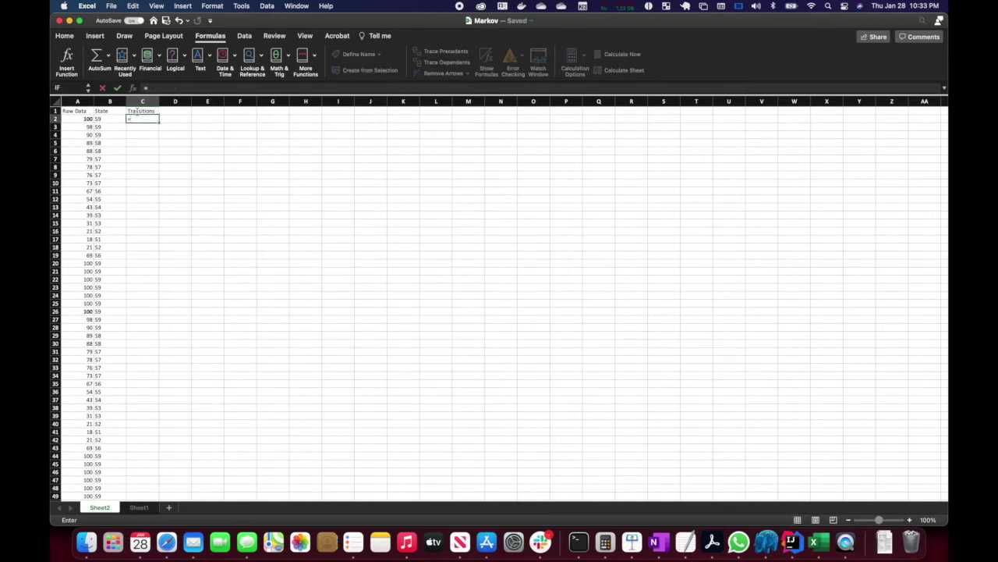
text(B)
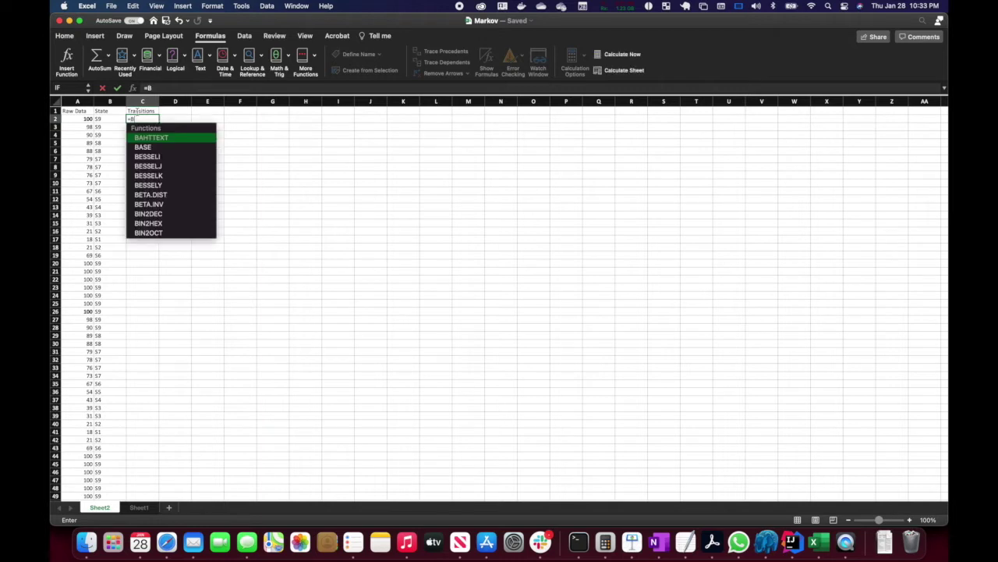
text(2)
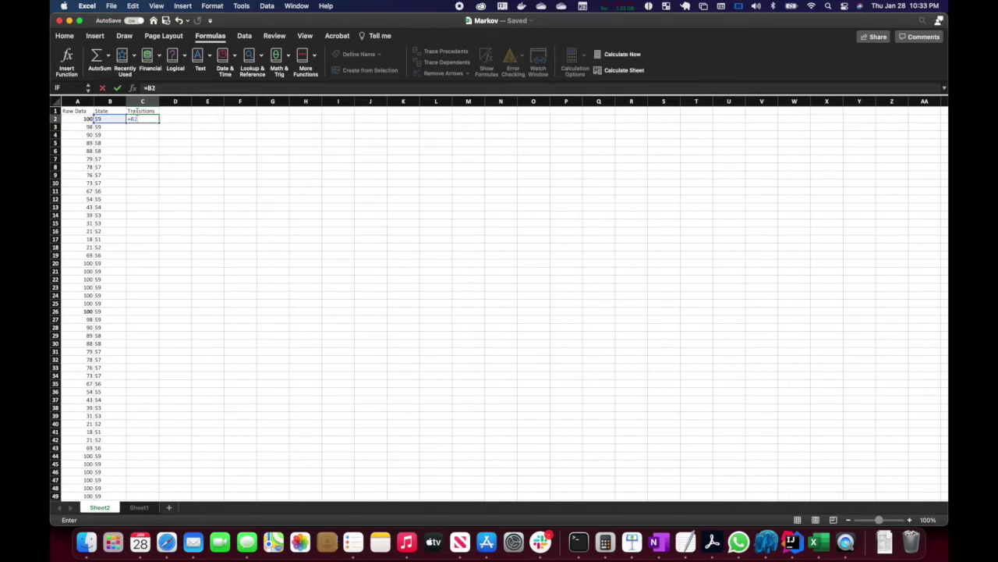
text( & " > " & B3)
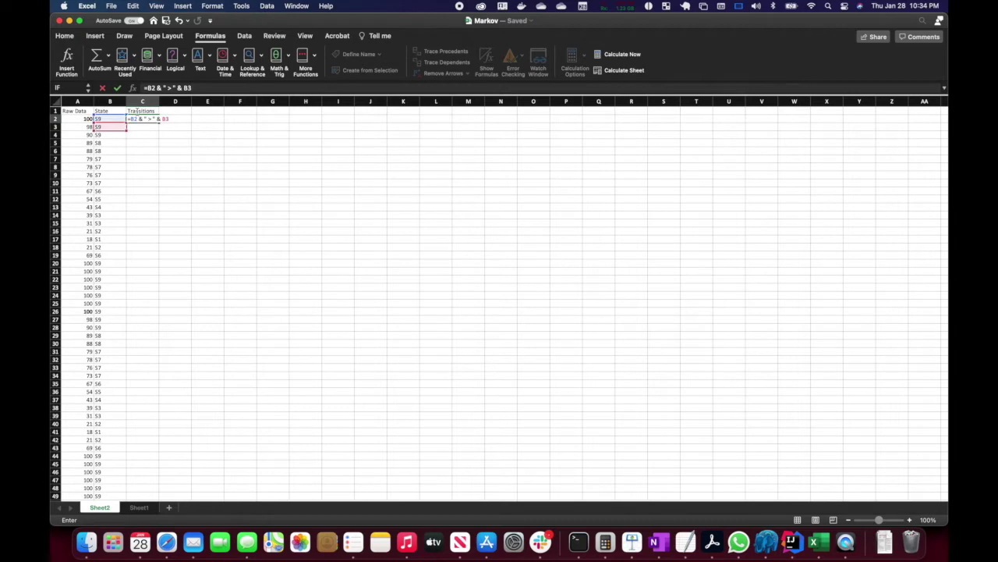
key(Return)
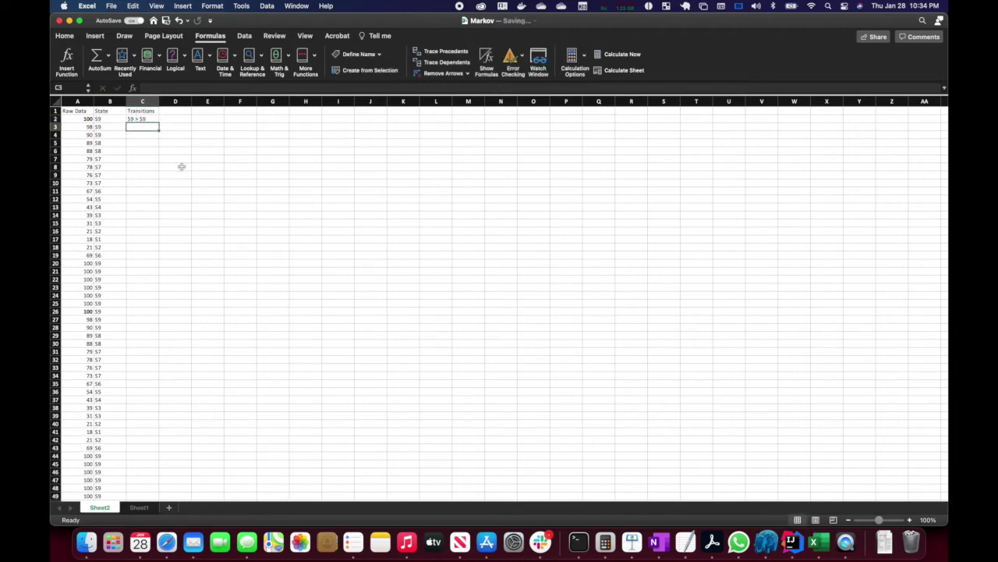
key(Up)
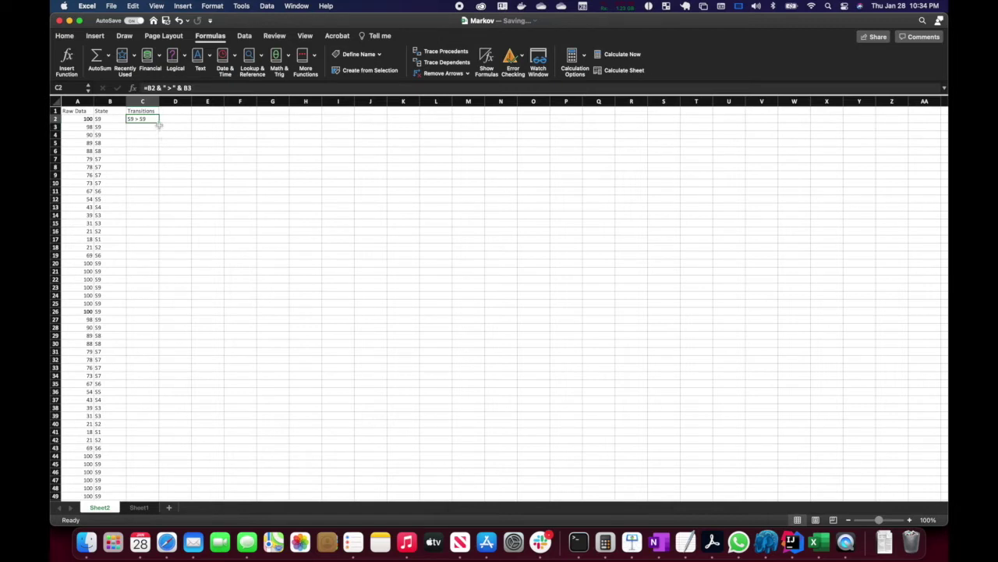
drag(157, 121, 150, 473)
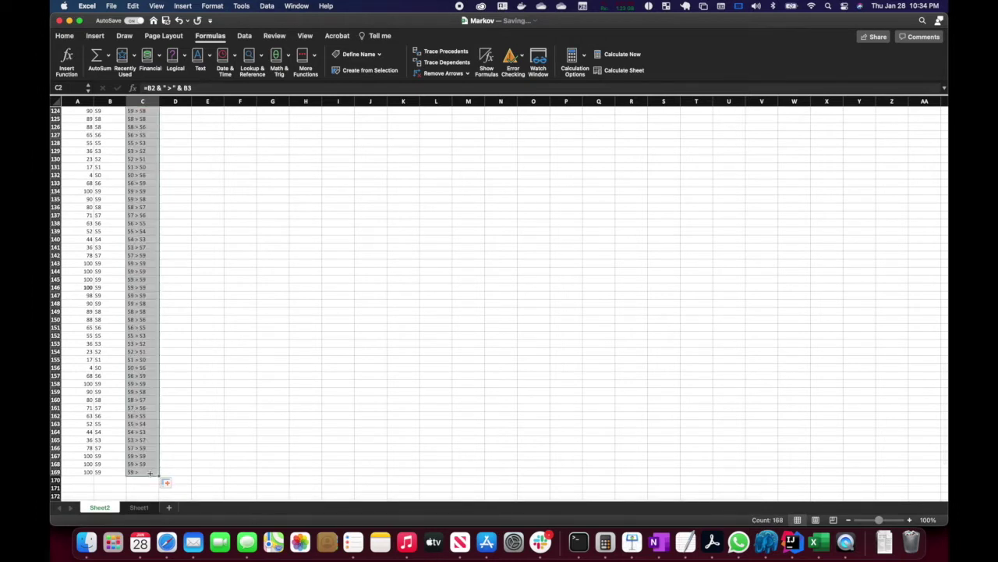
Inspect the transition formulas in C168 and C169 and the final raw data entry in A169.
click(187, 471)
key(Left)
key(Up)
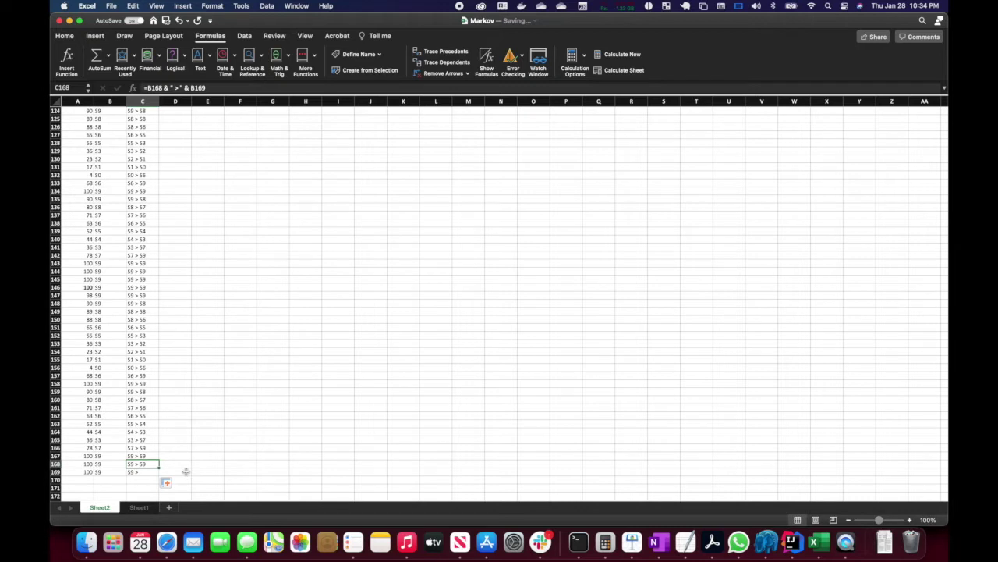
key(Down)
key(Left)
key(Left)
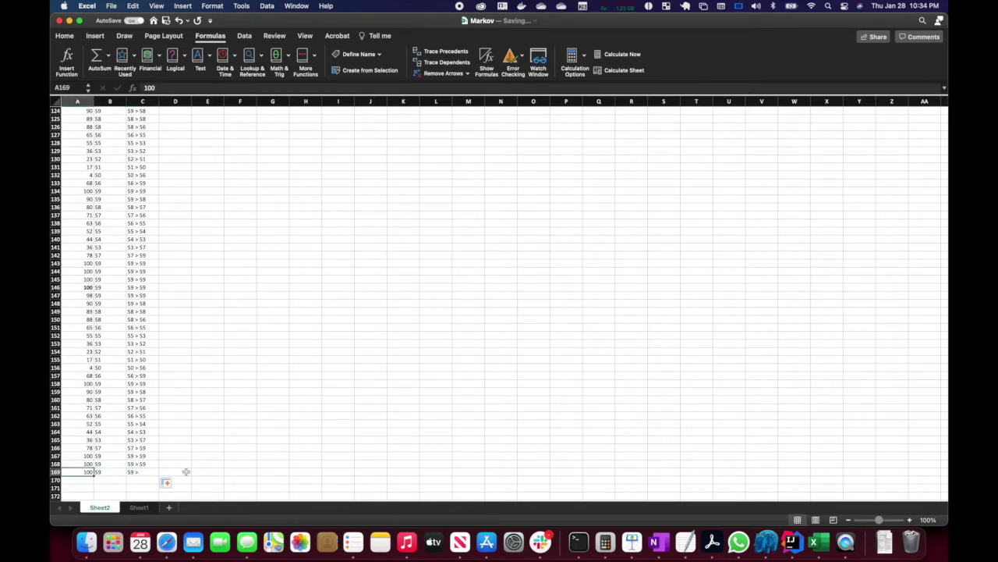
key(Right)
key(Right)
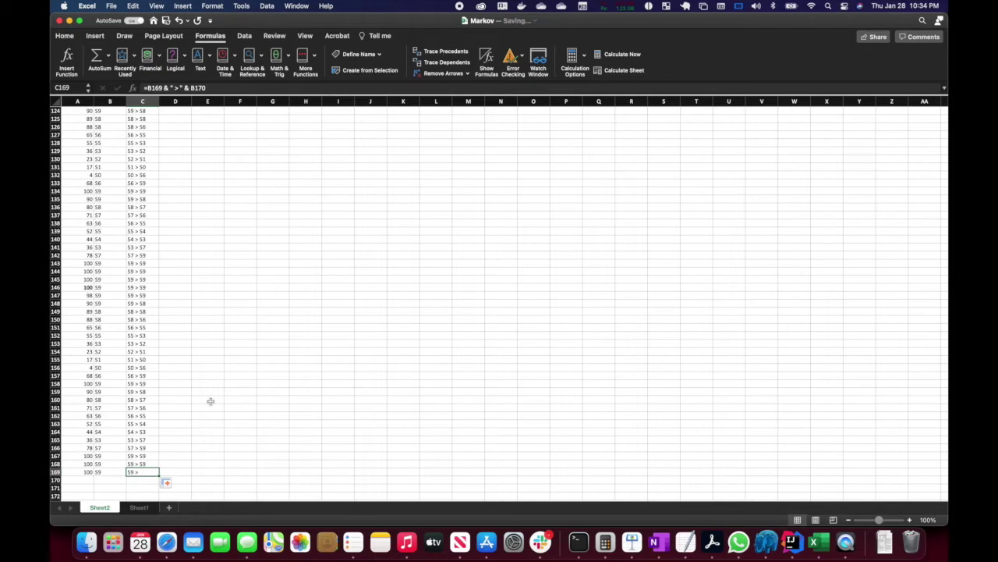
Enter the state labels S0 through S9 down column E, from E2 to E11, as the matrix rows.
scroll(210, 401, up, 20)
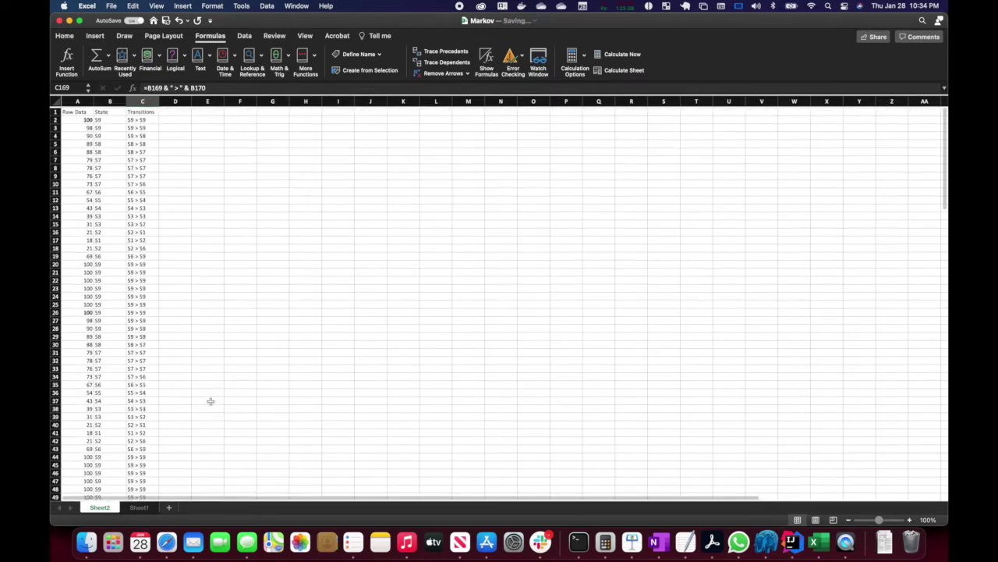
click(204, 112)
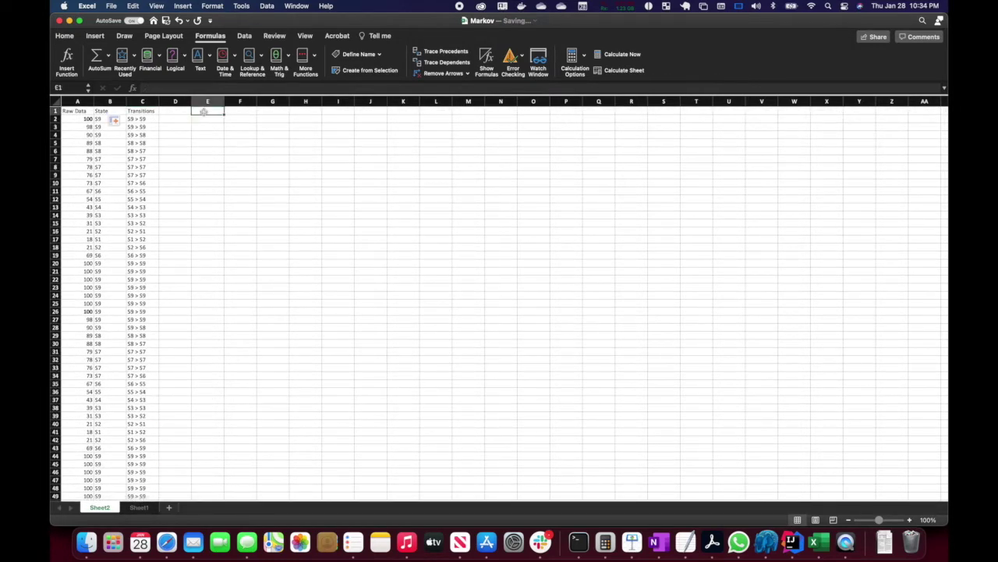
key(Down)
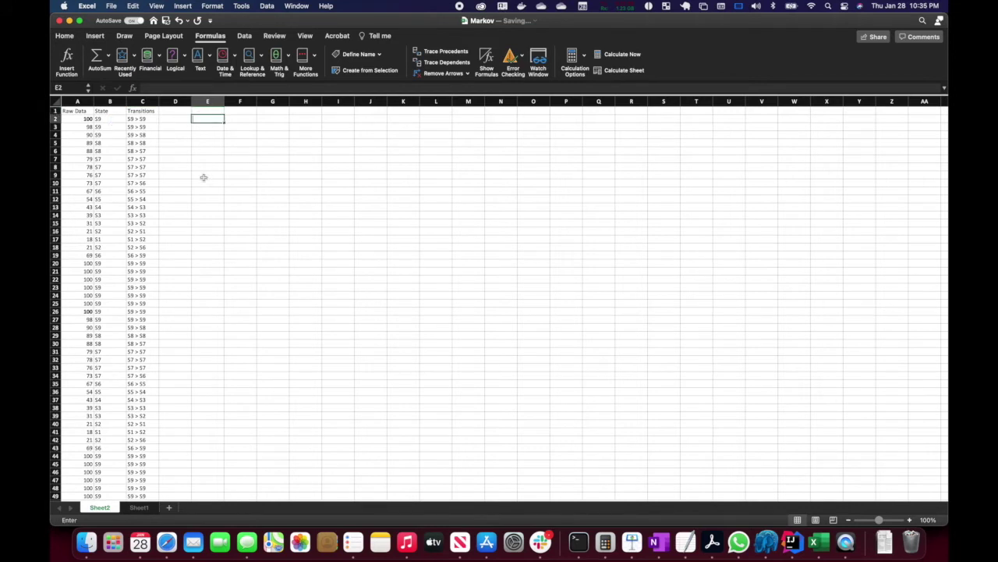
text(S0)
key(Return)
text(S1)
key(Return)
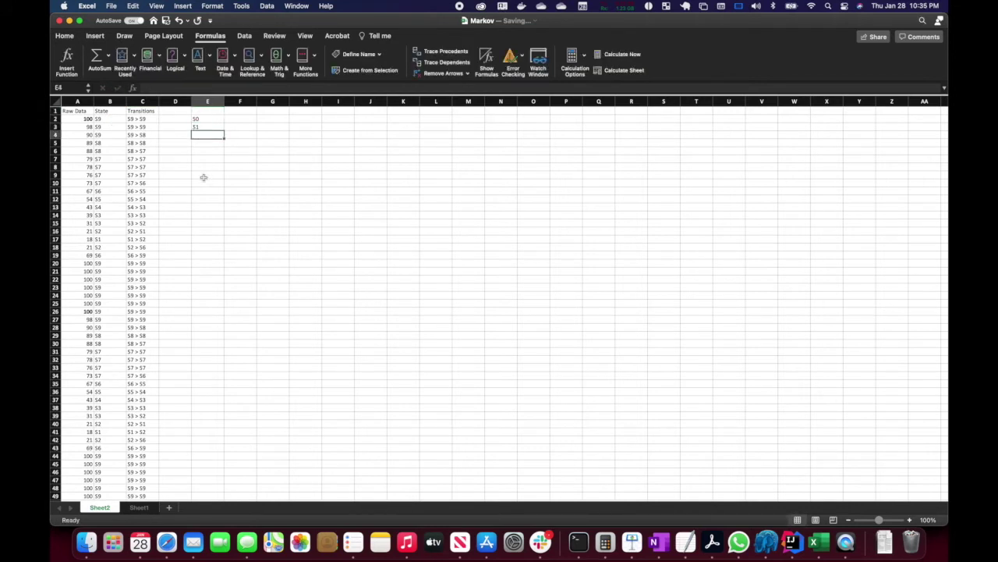
text(S2)
key(Return)
text(S3)
key(Return)
text(S)
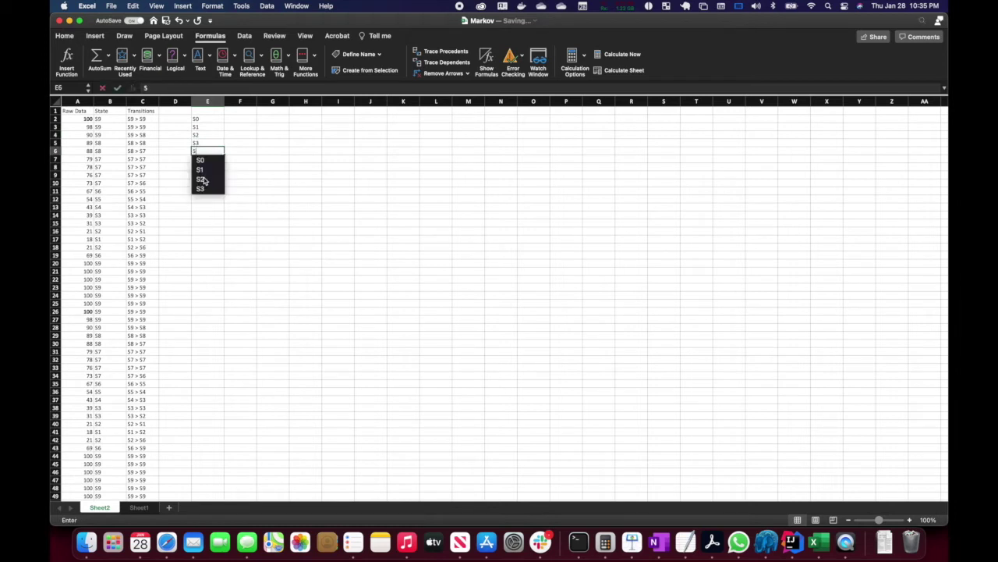
text(4)
key(Return)
text(S)
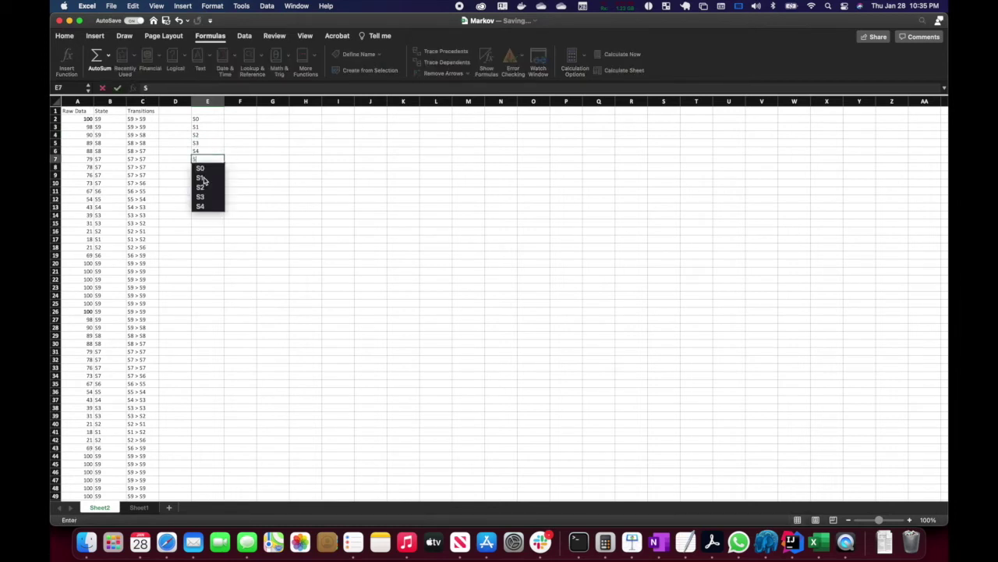
text(5)
key(Return)
text(S6)
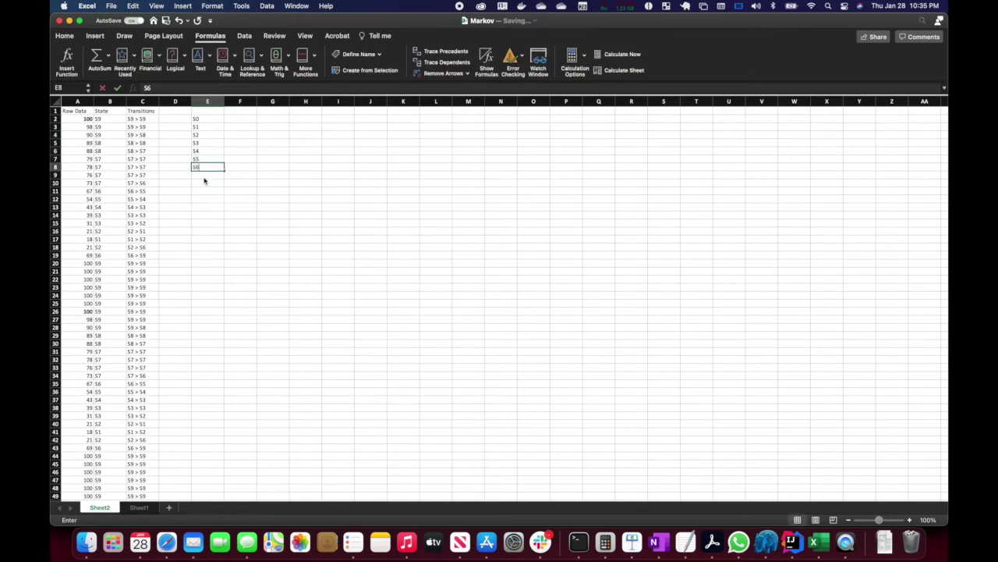
key(Return)
text(S7)
key(Return)
text(S8)
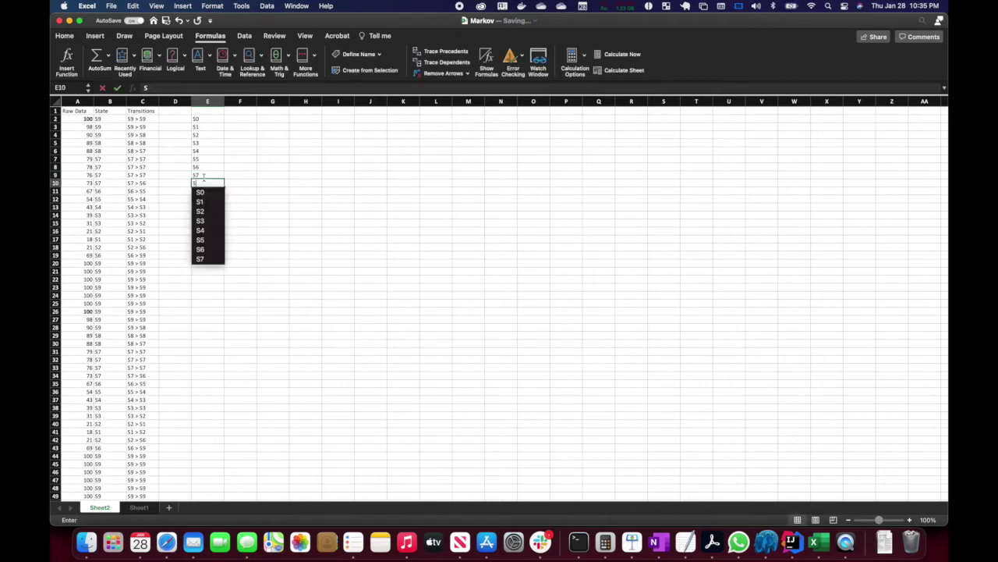
key(Return)
text(S)
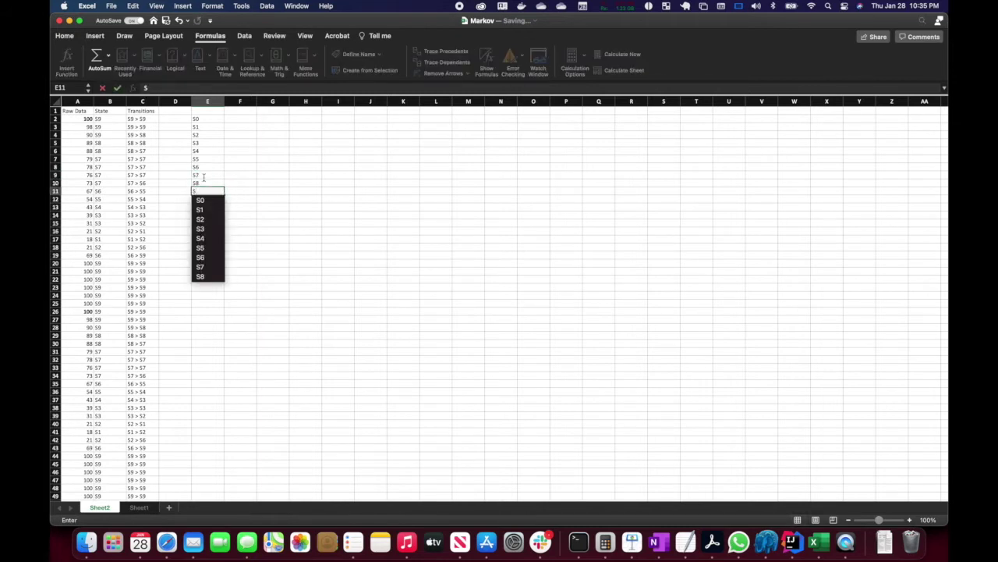
text(9)
key(Return)
Enter the state labels S0 through S9 across row 1, from F1 to O1, as the matrix column headers.
key(Up)
key(Up)
key(Up)
key(Up)
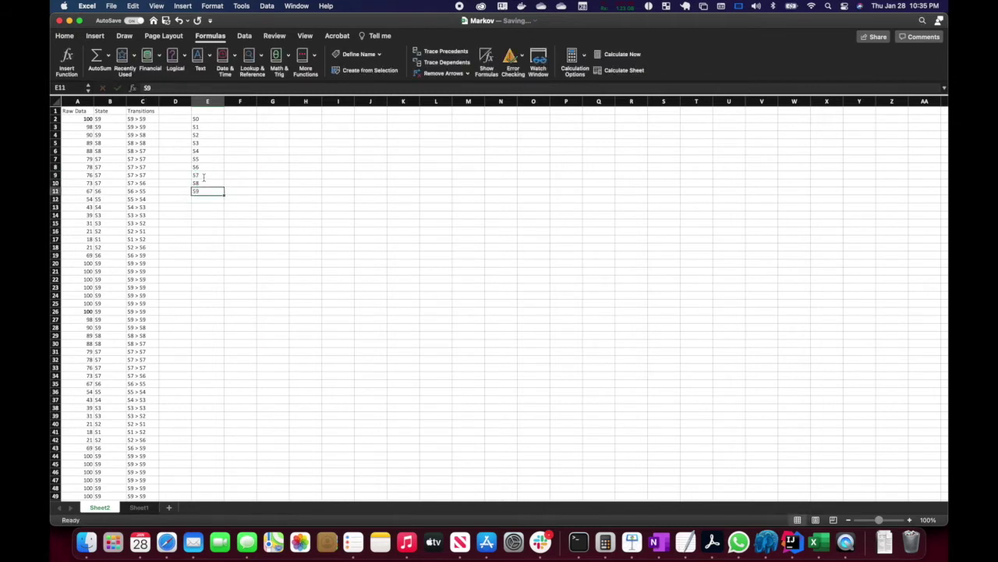
key(Up)
key(Up)
key(Up)
key(Up)
key(Up)
key(Up)
key(Up)
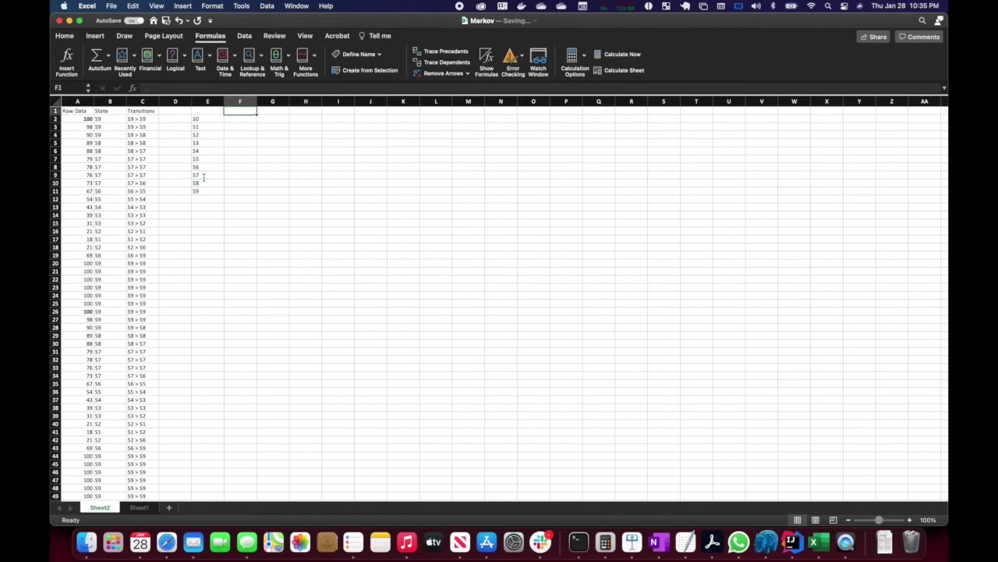
key(Right)
text(S0)
key(Right)
text(S1)
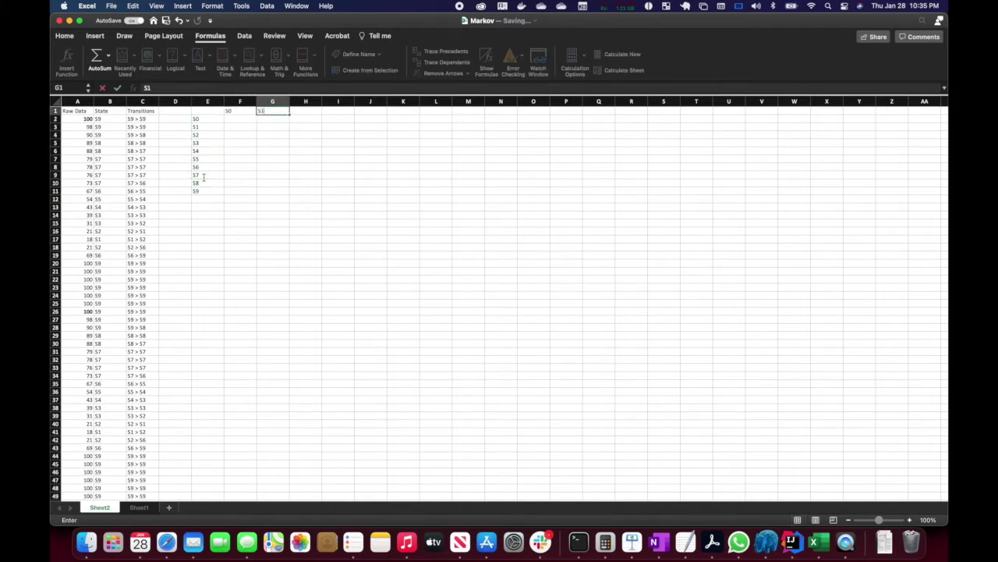
key(Right)
text(S2)
key(Right)
text(S3)
key(Right)
text(S)
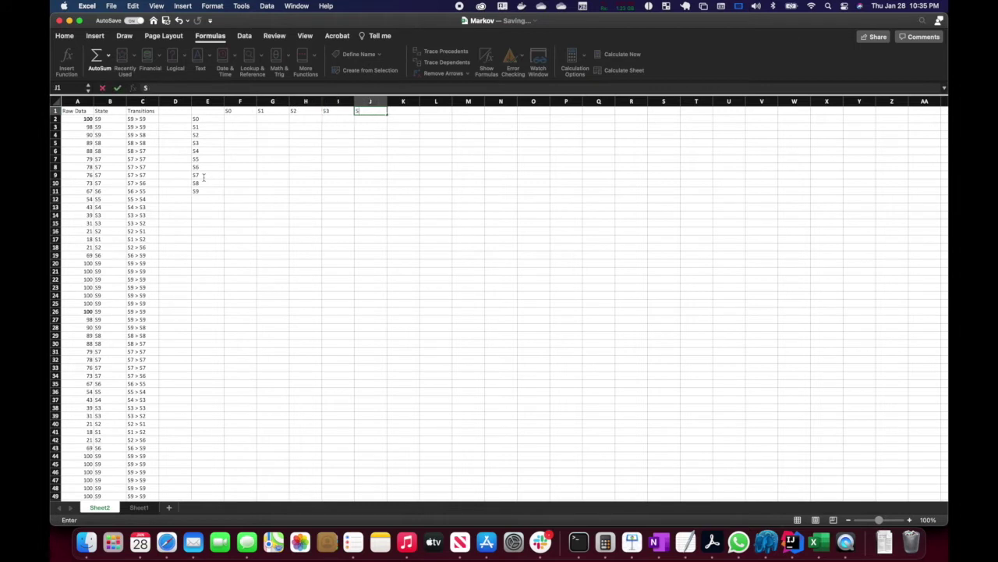
text(4)
key(Right)
text(S5)
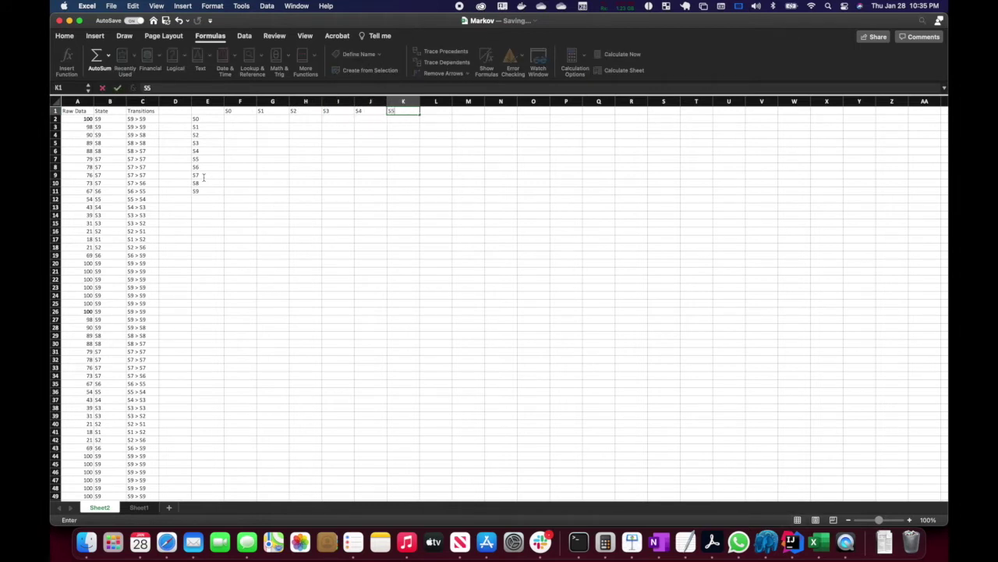
key(Right)
text(S6)
key(Right)
text(S7)
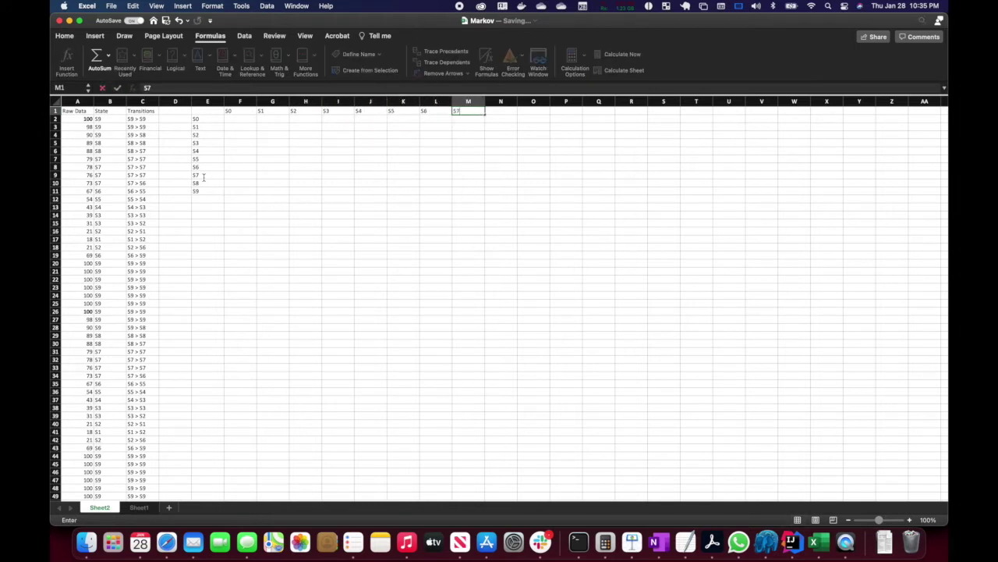
key(Right)
text(S8)
key(Right)
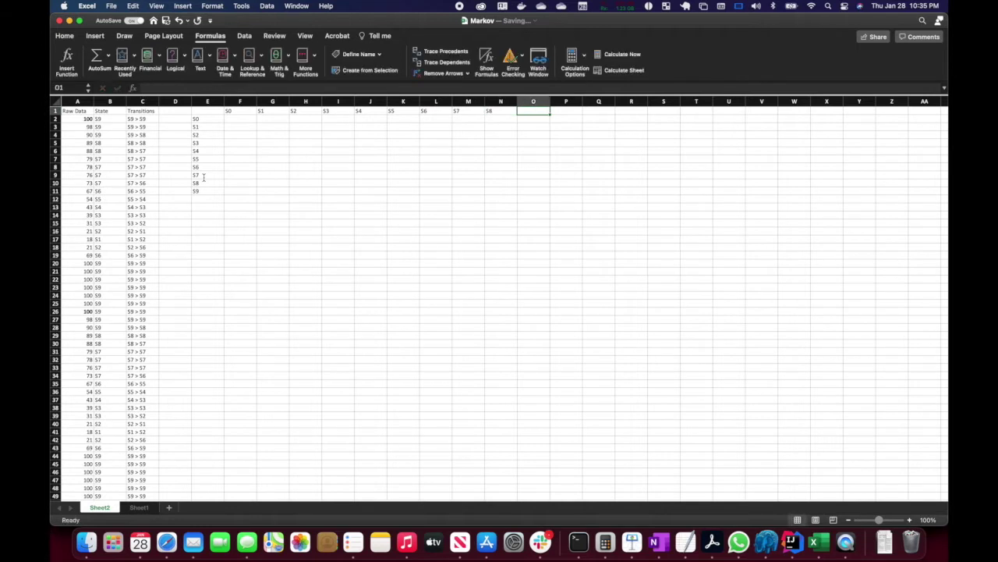
text(S9)
Make the column headers S0 to S9 in F1:O1 bold and centred.
key(shift+Left)
key(shift+Left)
key(shift+Left)
key(shift+Left)
key(shift+Left)
key(shift+Left)
key(shift+Left)
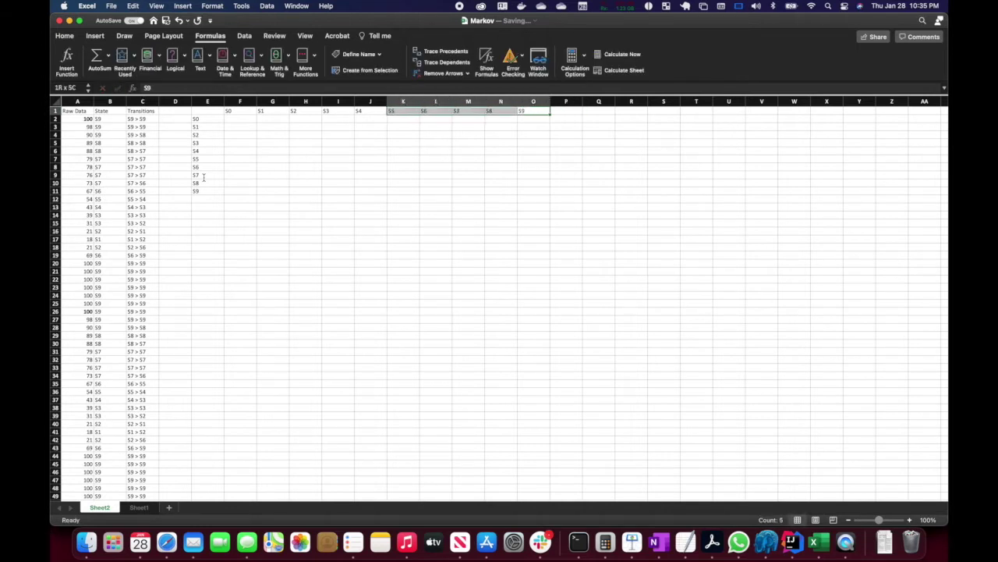
key(shift+Left)
key(shift+Left)
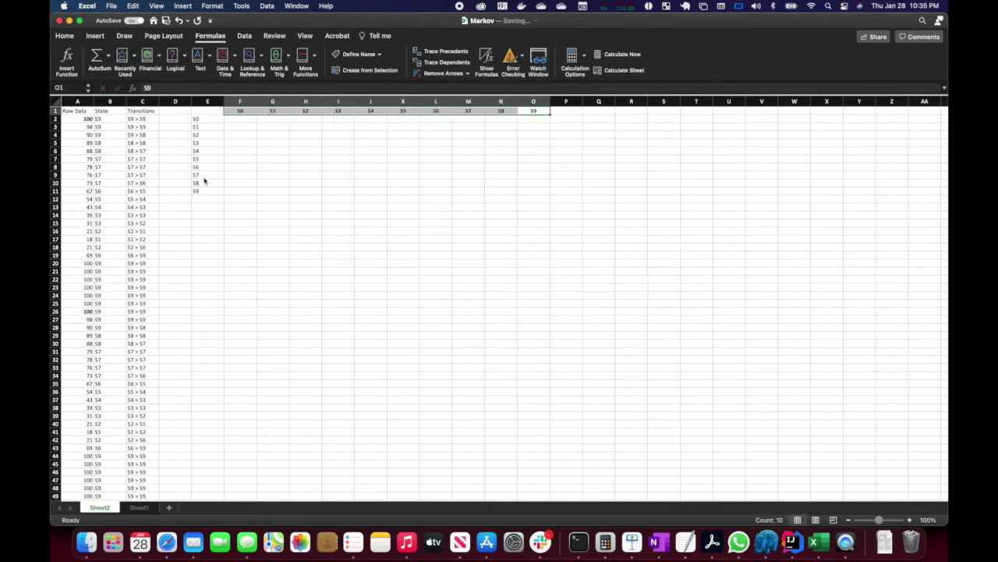
Make the row labels S0 to S9 in E2:E11 bold and centred.
key(Down)
key(Down)
key(Left)
key(Left)
key(Left)
key(Left)
key(Left)
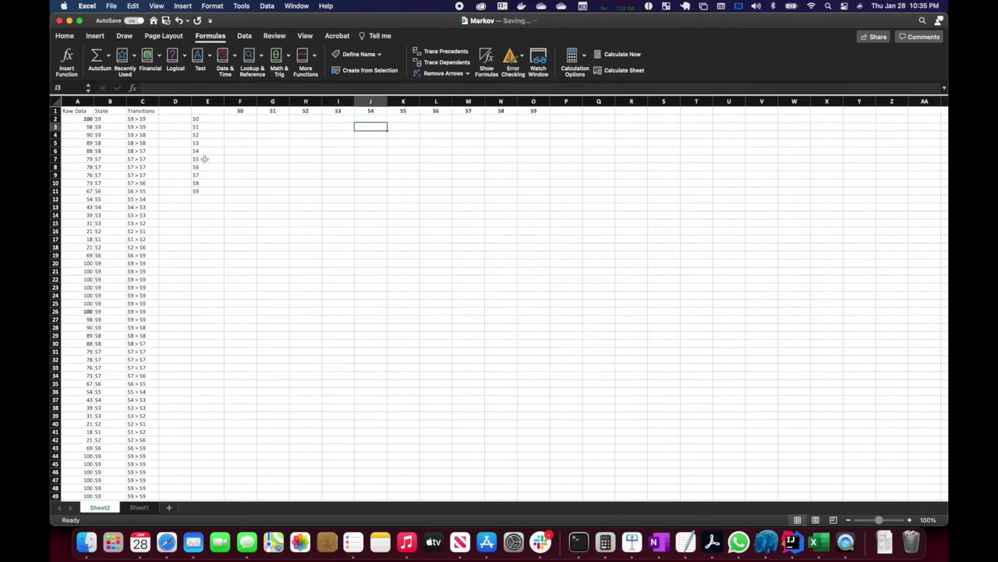
click(200, 120)
key(shift+Down)
key(shift+Down)
key(shift+Down)
key(shift+Down)
key(shift+Down)
key(shift+Down)
key(shift+Down)
key(shift+Down)
key(shift+Down)
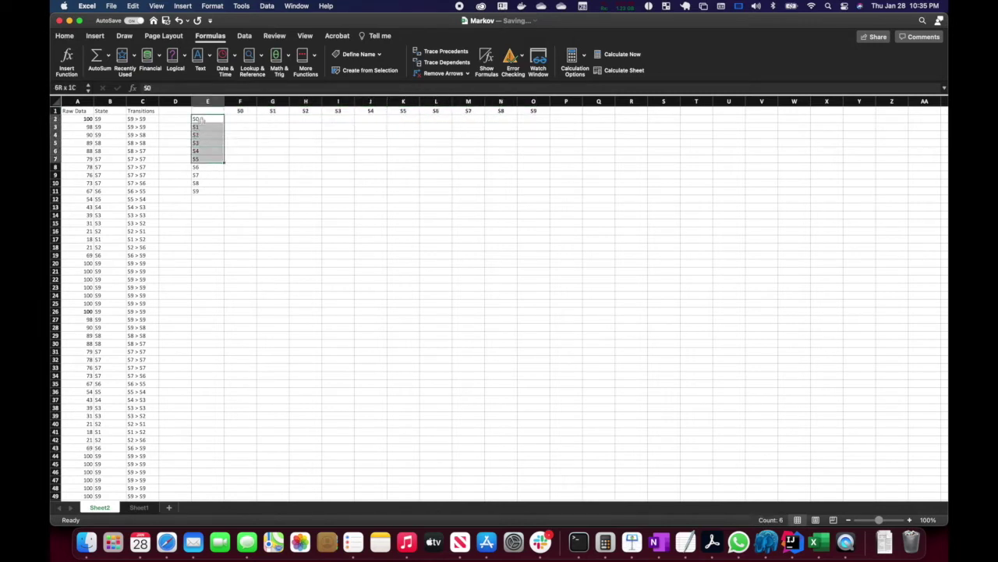
Enter =COUNTIF($C:$C, $E2 & " > " & F$1) in F2 and fill it across the whole matrix F2:O11.
key(Right)
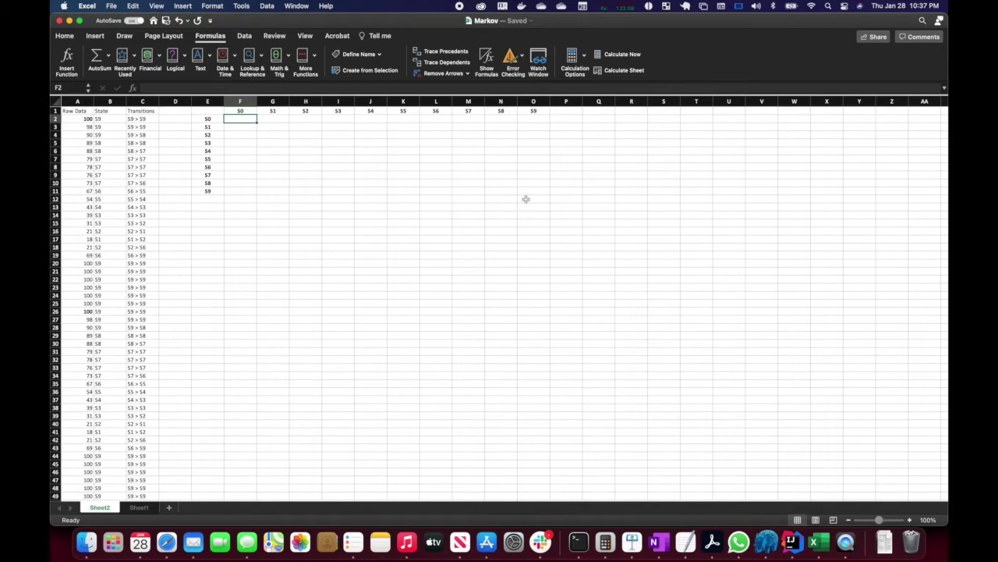
text(=)
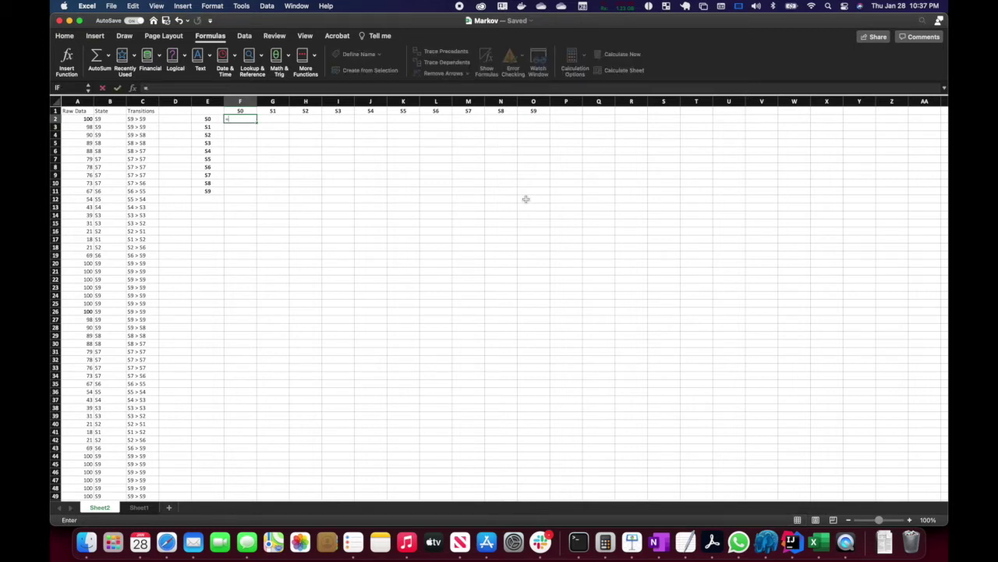
text(countif()
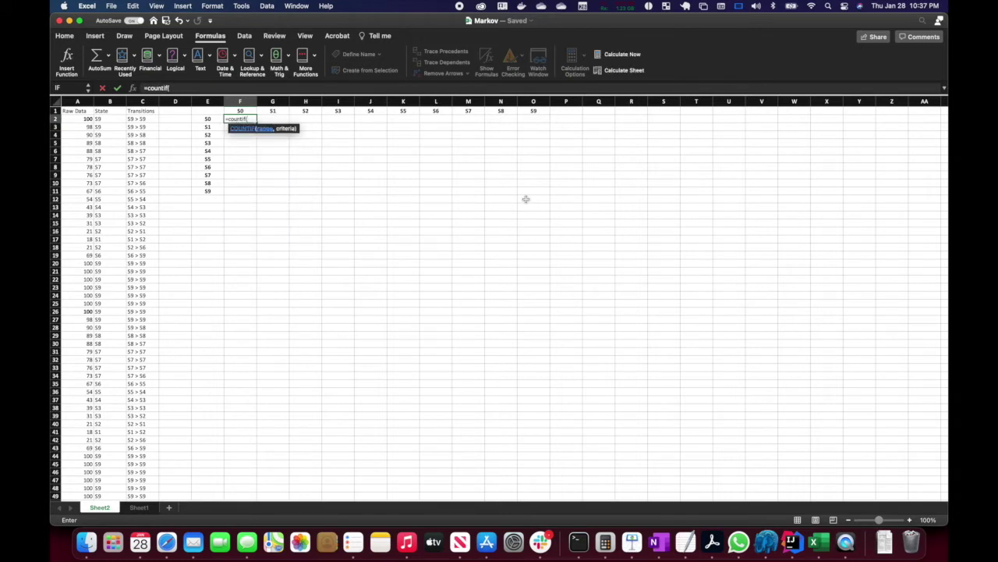
text($C:$C)
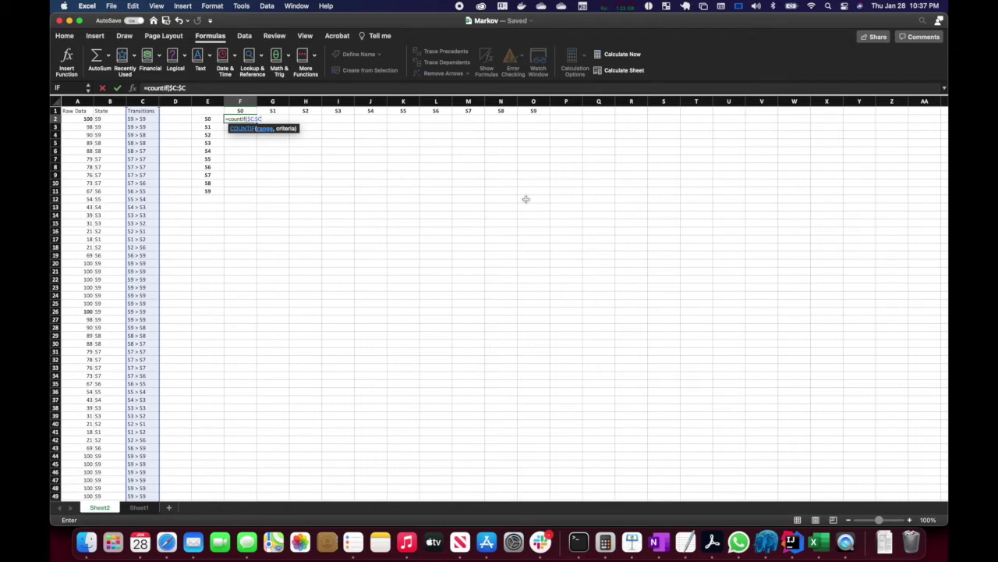
text(,)
text($E2)
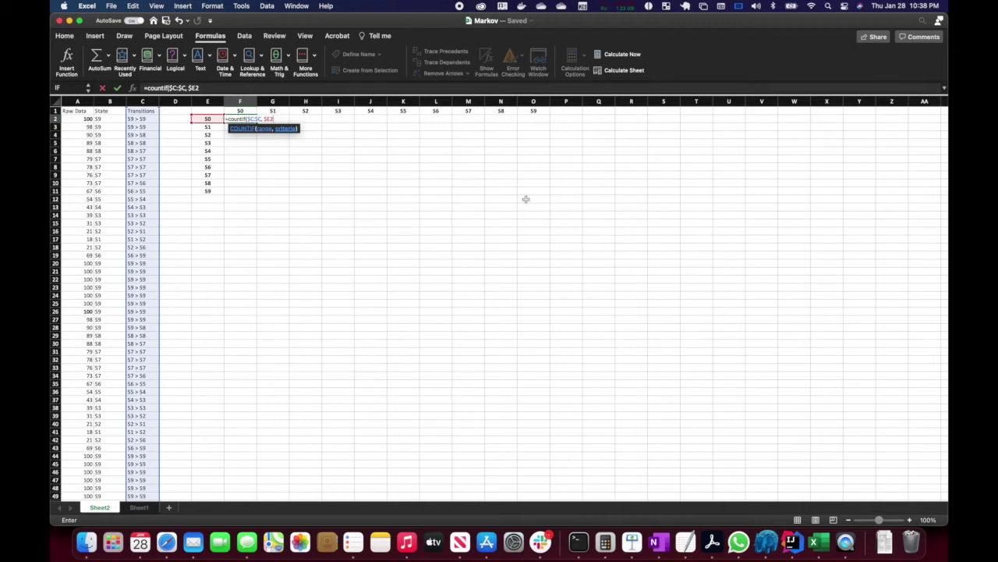
text( & " > " & F)
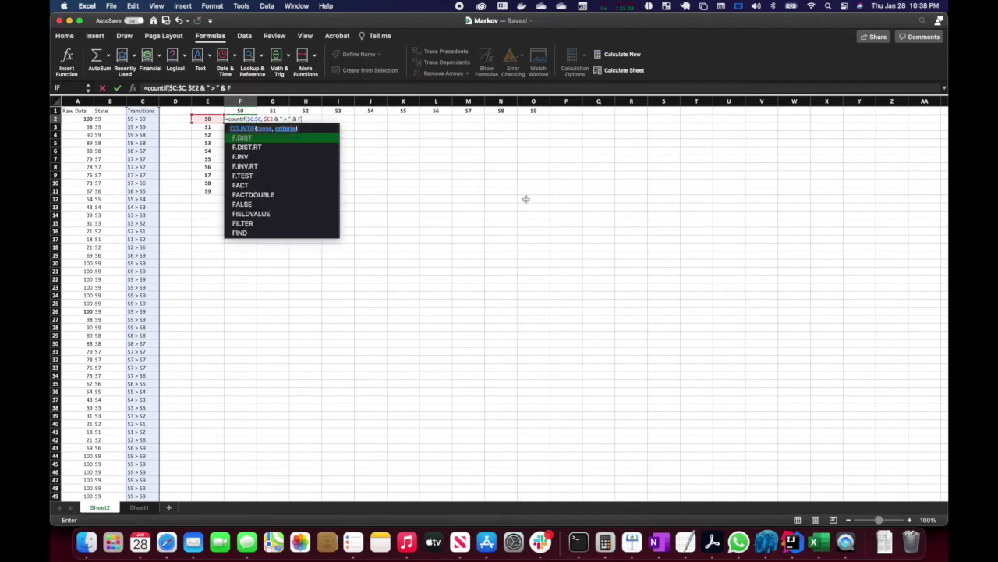
text($1)
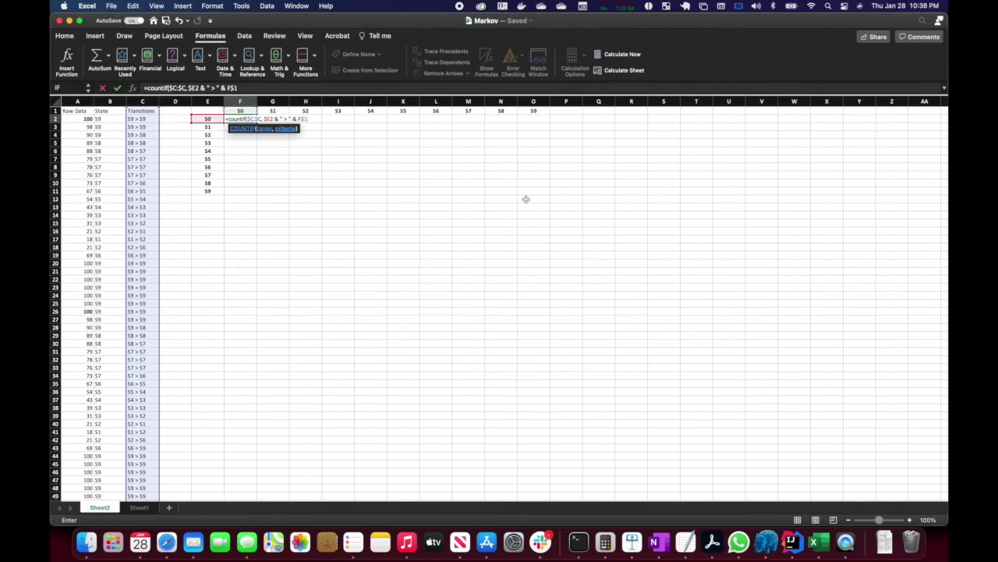
text())
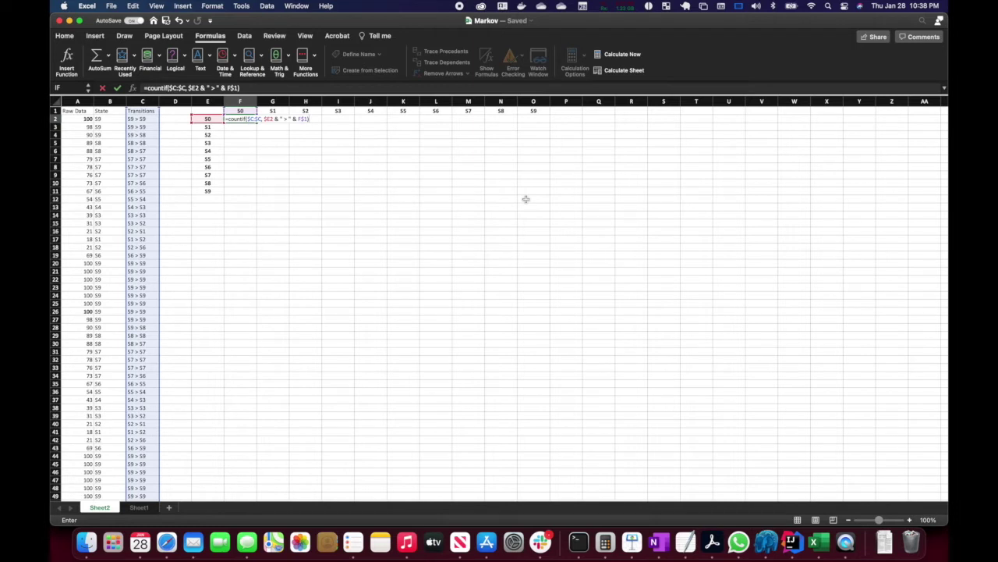
key(ctrl+Return)
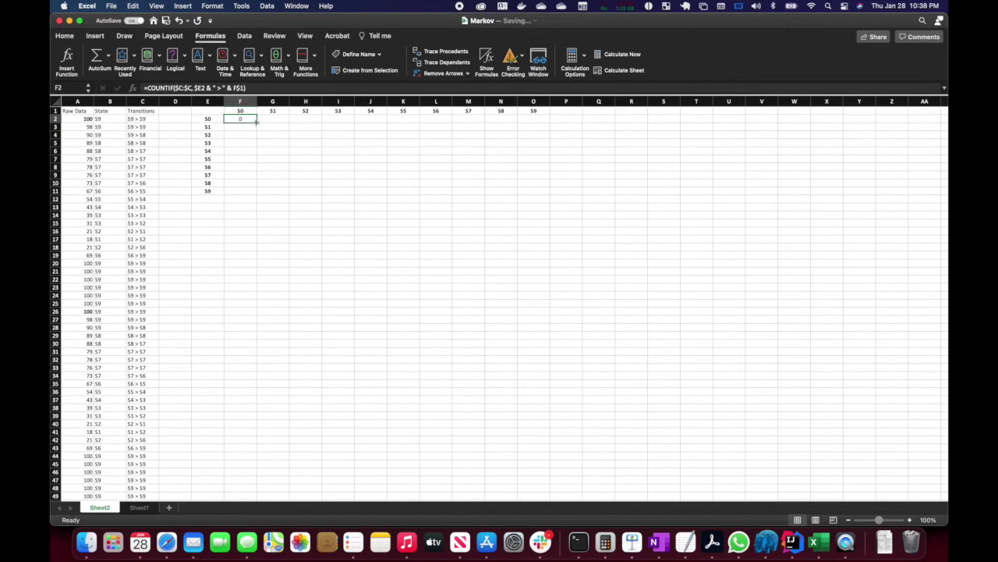
drag(253, 120, 548, 197)
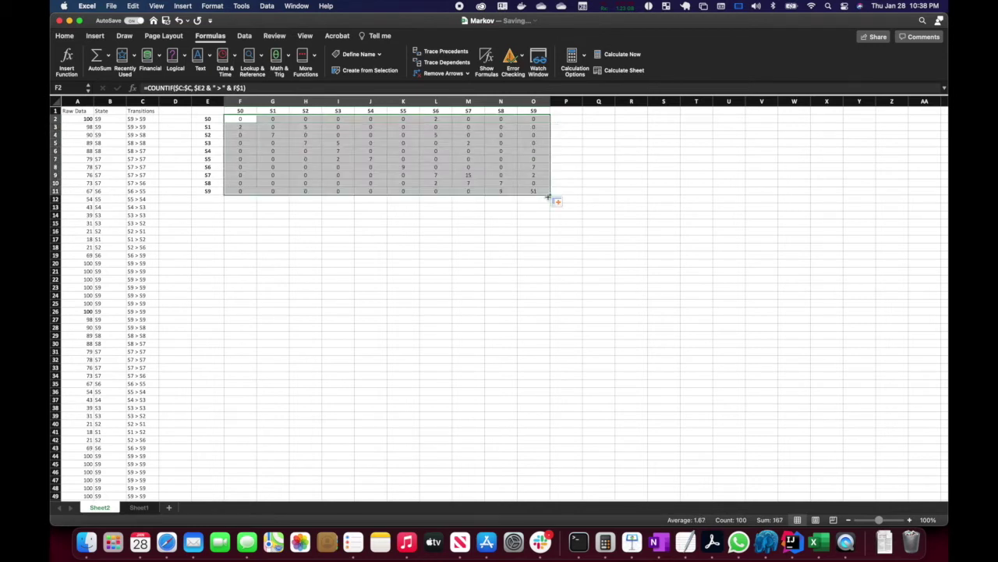
Enter the label M^ in D13 below the count matrix, with the exponent 1 beside it in E13.
click(468, 213)
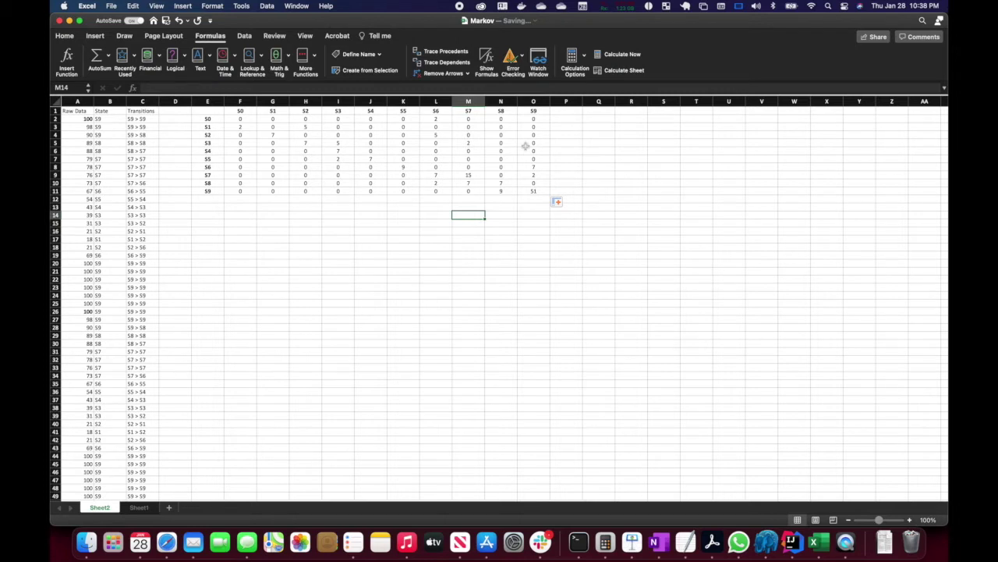
key(Up)
key(Left)
key(Left)
key(Left)
key(Left)
key(Left)
key(Left)
key(Left)
key(Left)
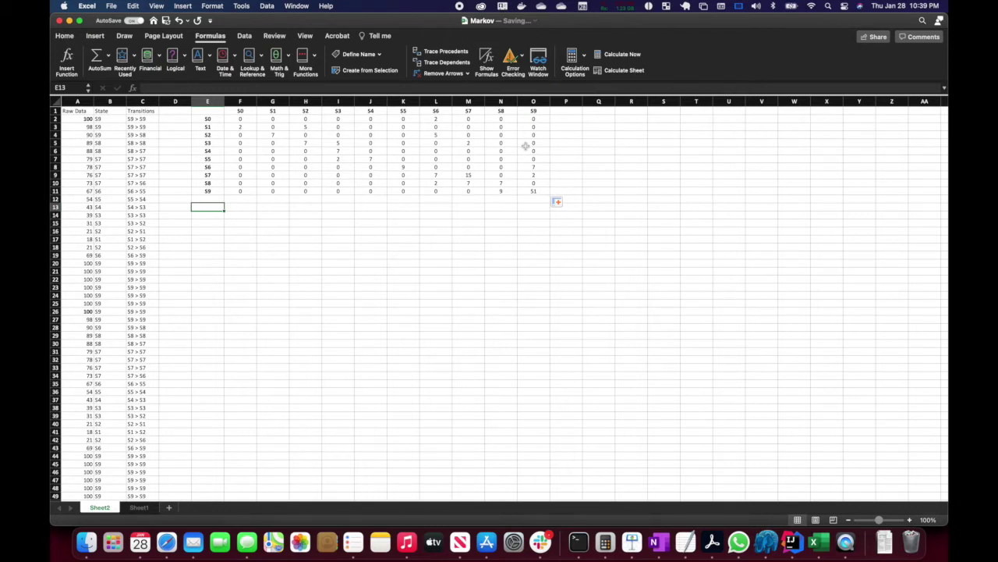
key(Left)
text(M)
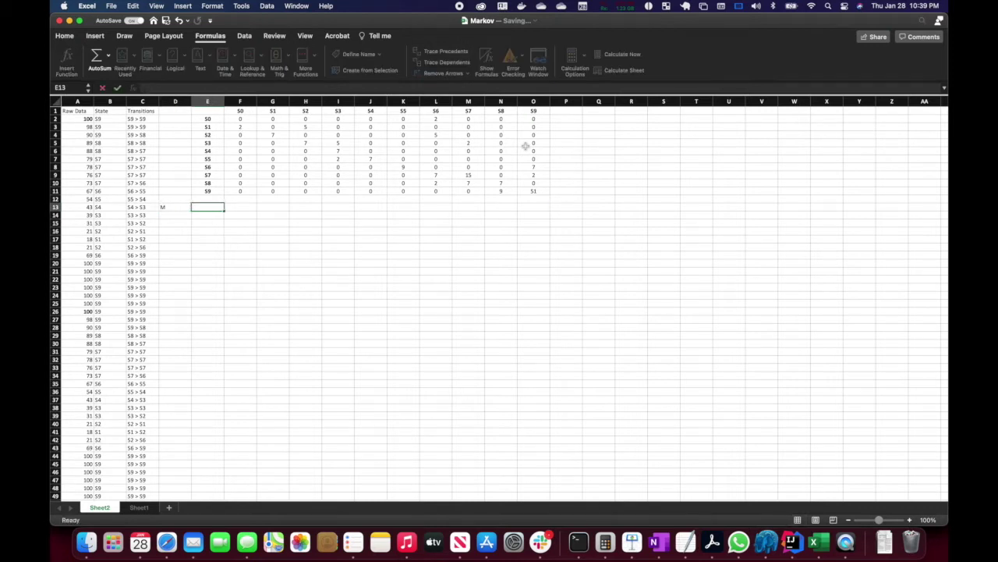
text(^)
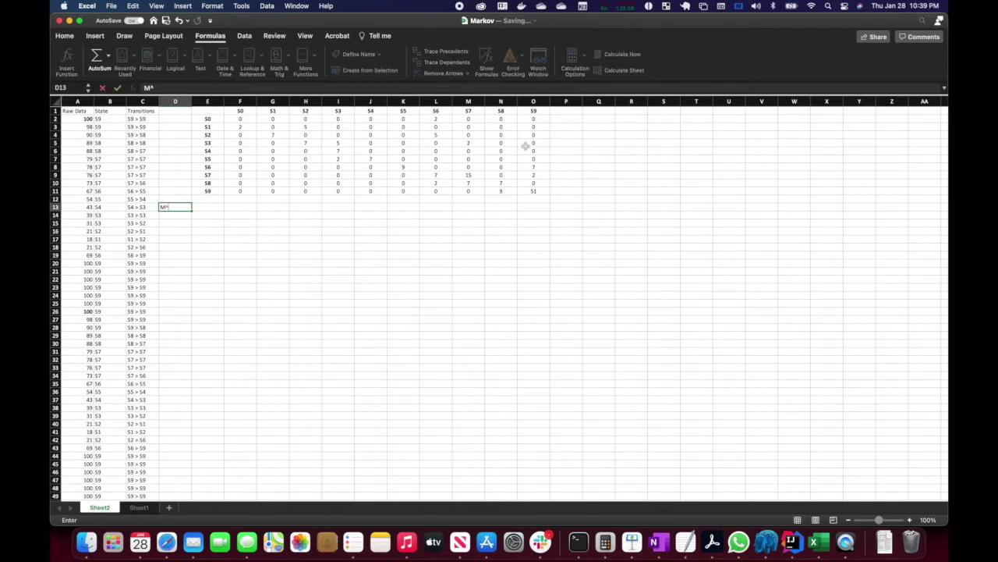
key(Tab)
key(shift+Tab)
key(super+z)
key(super+y)
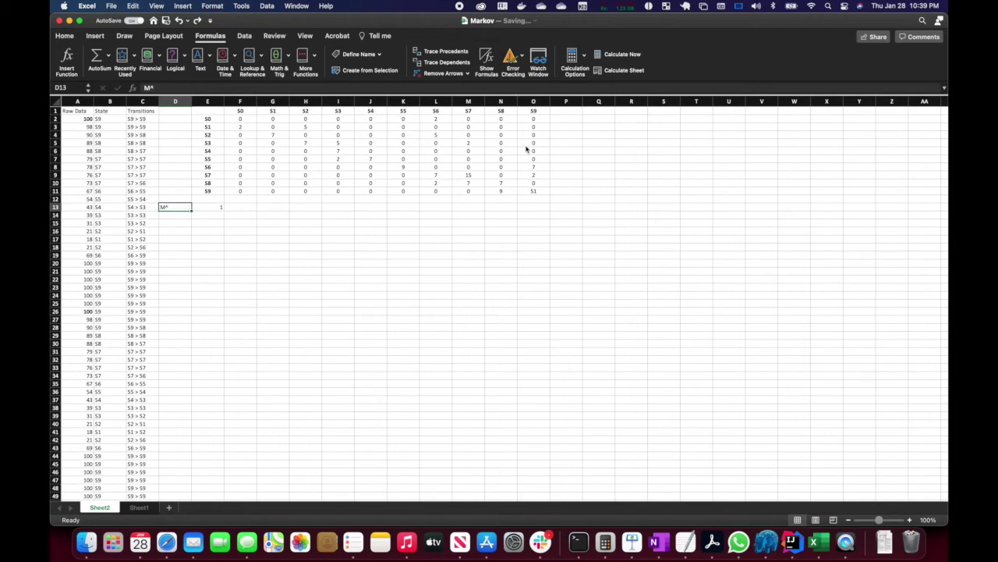
Right-align the M^ label in D13 and left-align the exponent 1 in E13.
click(65, 36)
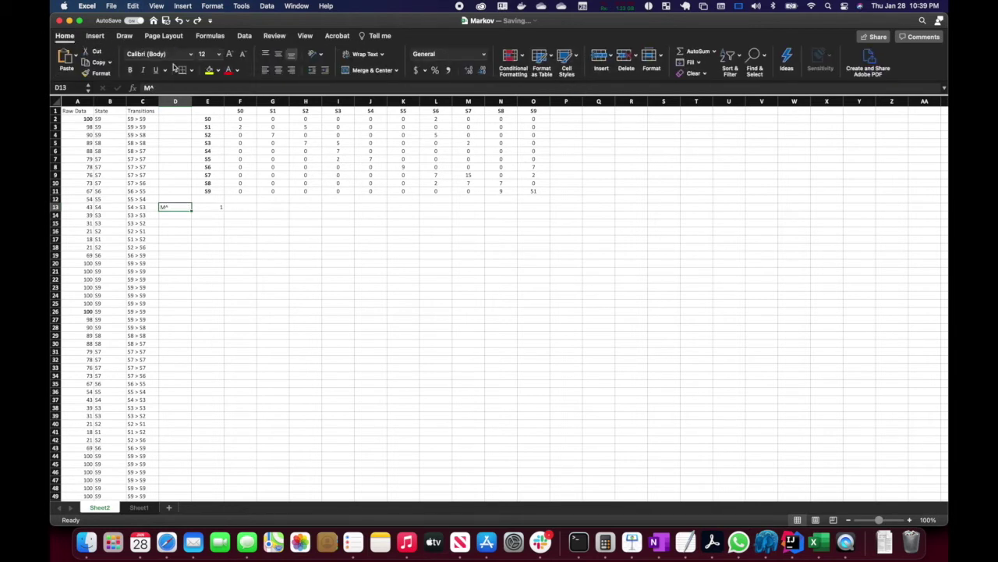
click(292, 70)
key(Right)
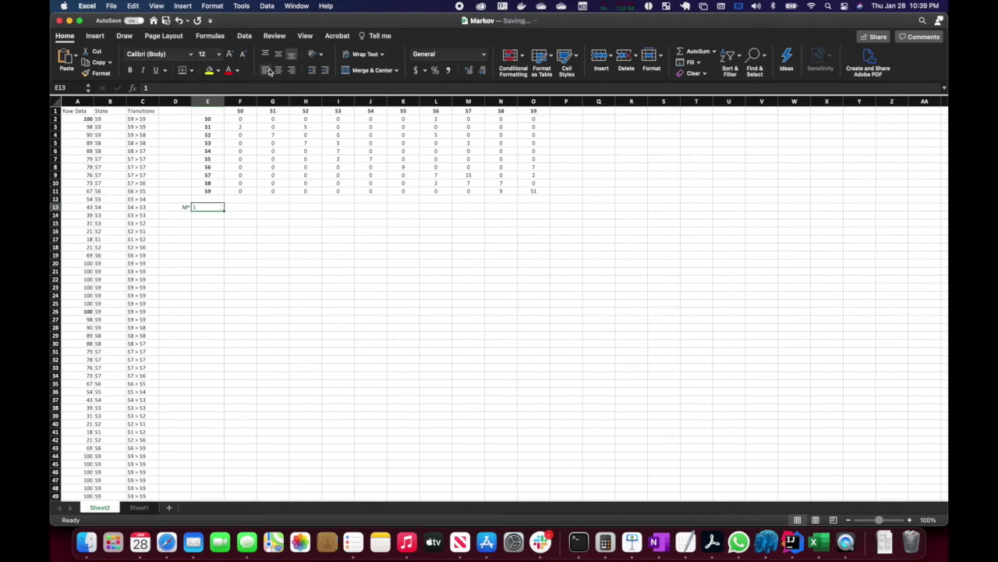
text(1)
key(Tab)
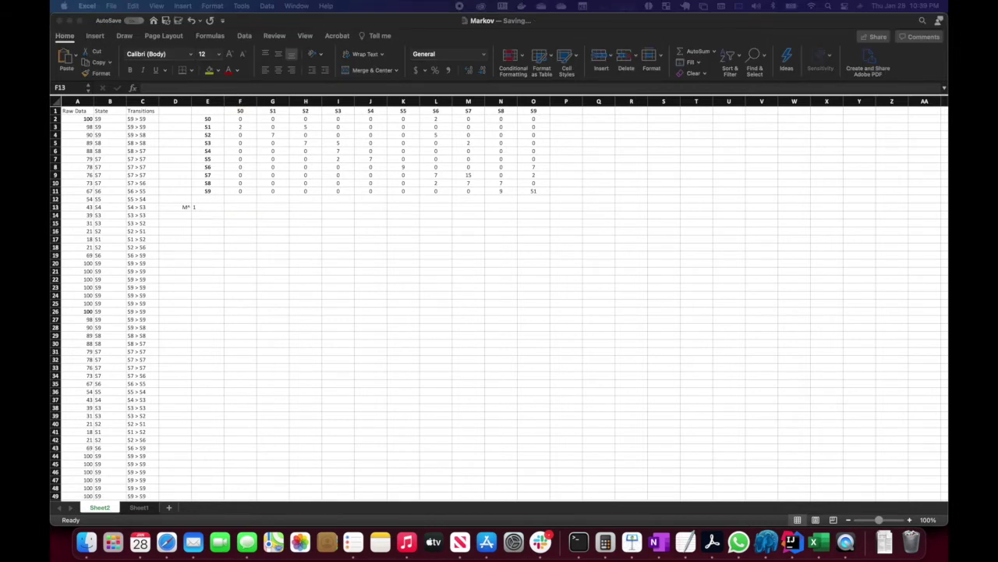
Build a formula in F13 that divides F2 by the sum of F2:O2.
click(235, 207)
text(=)
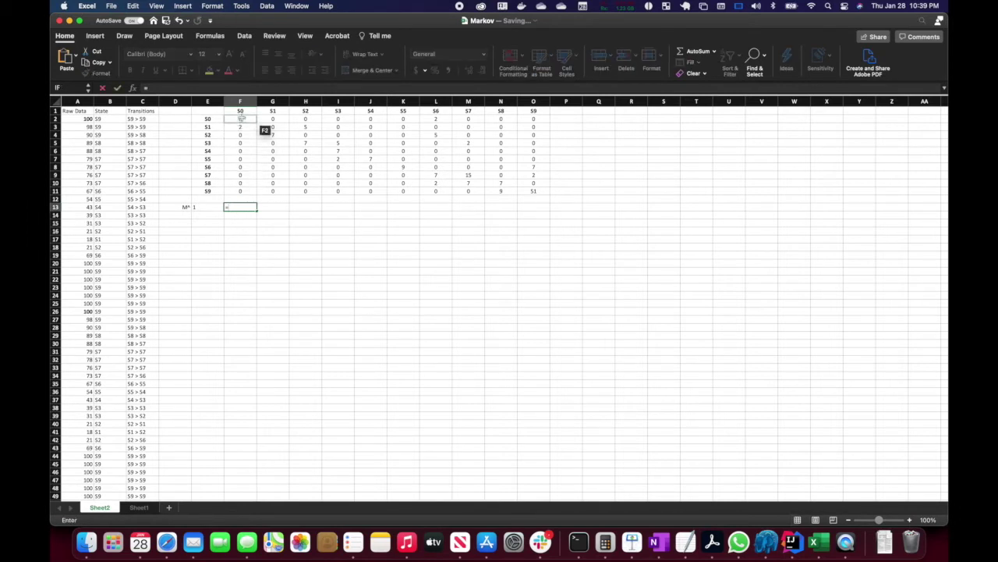
click(241, 119)
text(/)
text(sum()
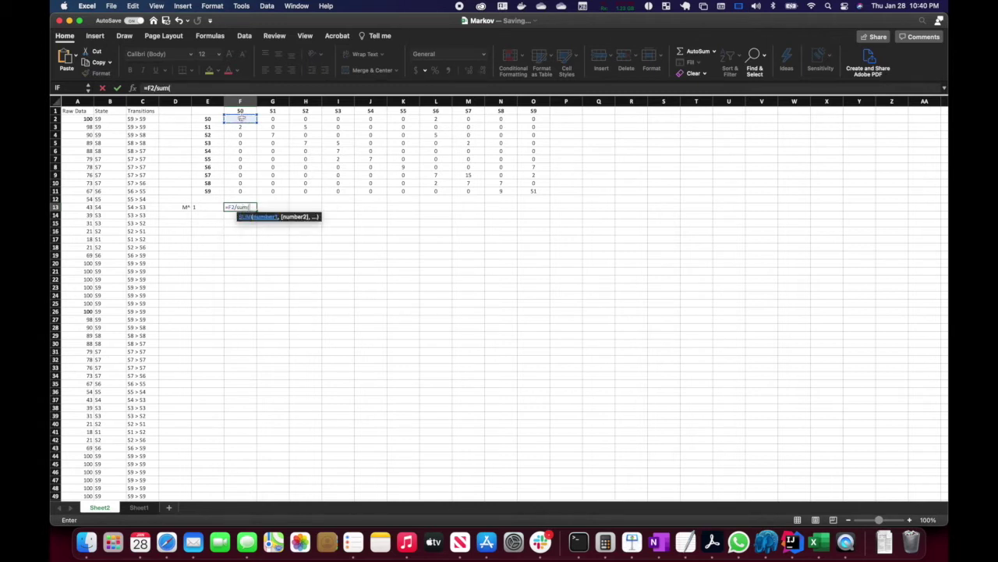
drag(242, 118, 528, 119)
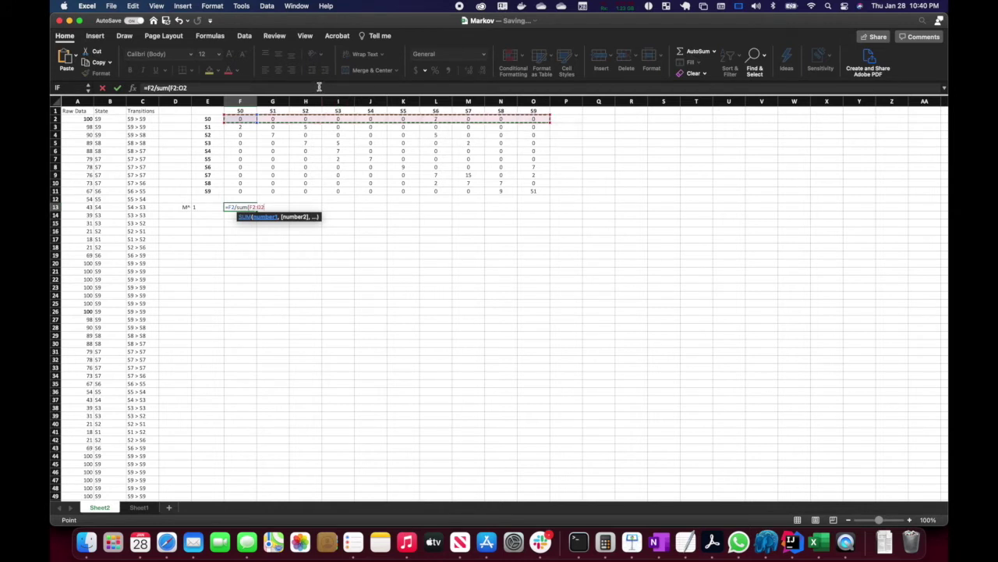
click(319, 88)
text())
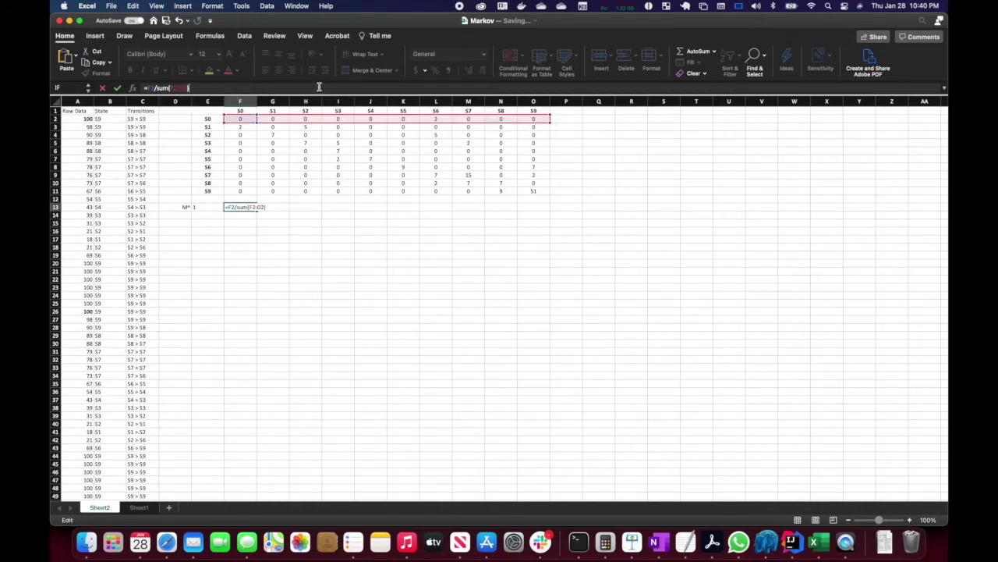
Make the columns of the sum range absolute so F13 holds =F2/SUM($F2:$O2).
key(Left)
key(Left)
key(Left)
key(Left)
key(Left)
key(Left)
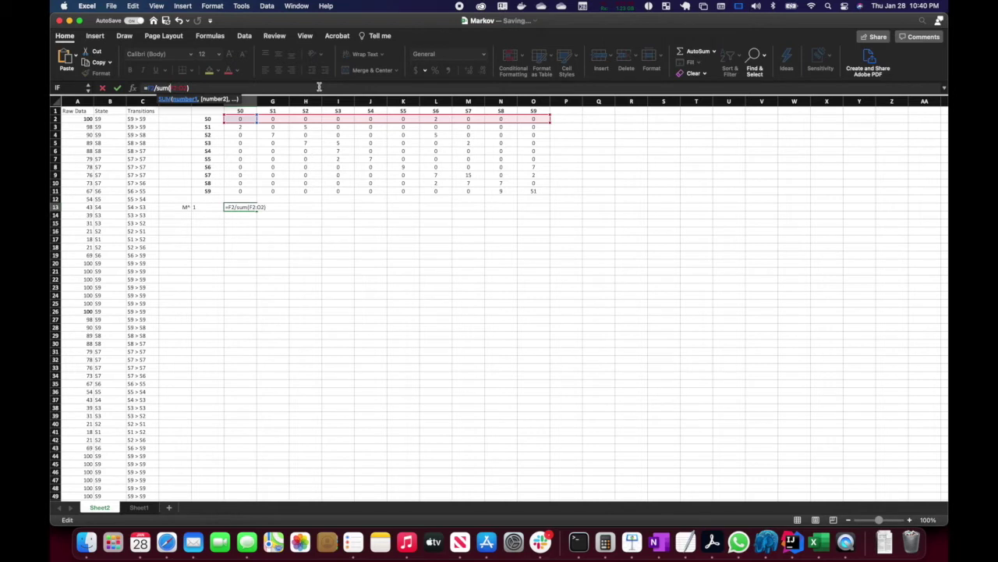
text($)
key(Right)
text($)
key(Return)
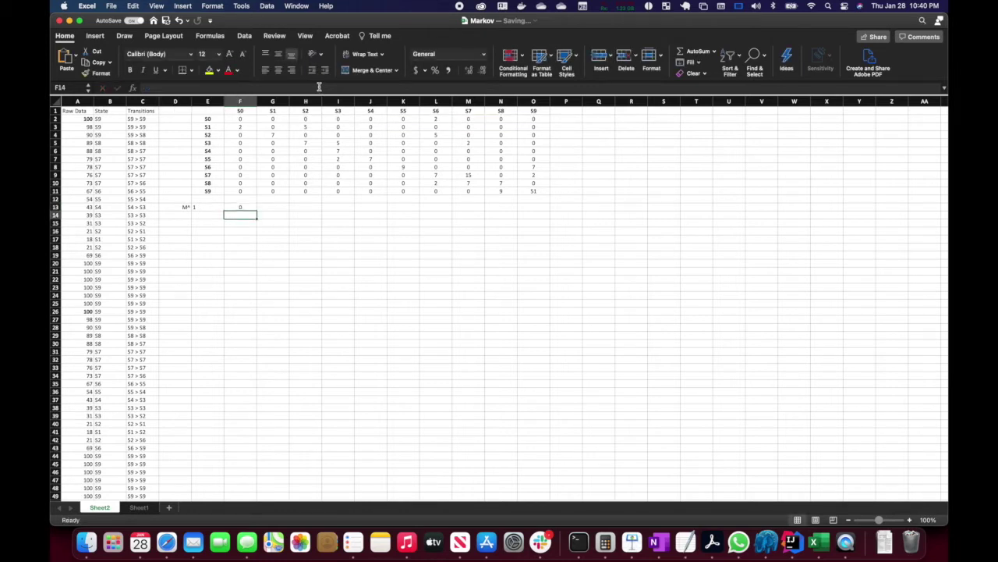
key(Up)
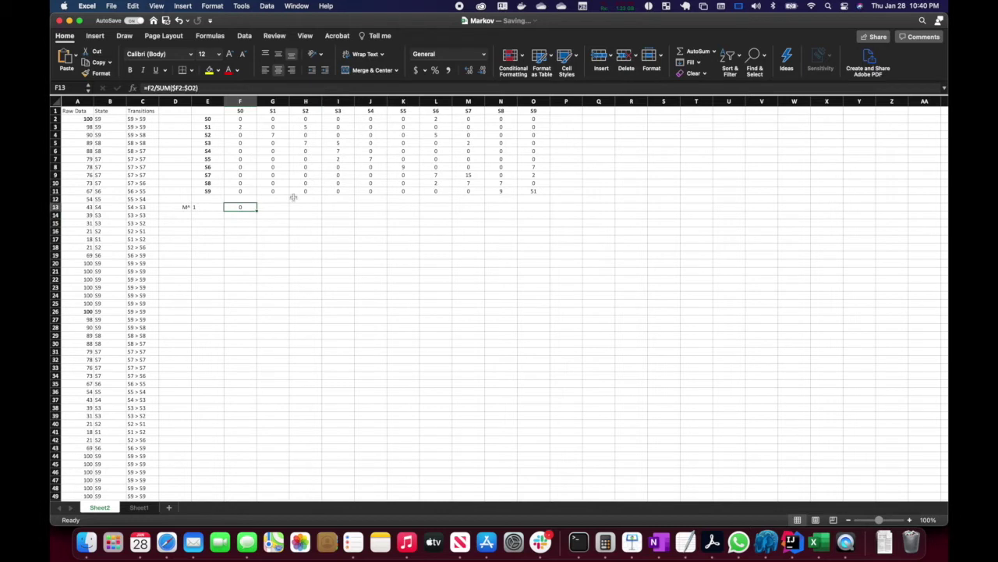
Remove the M^ label from D13 and the exponent 1 from E13.
key(Left)
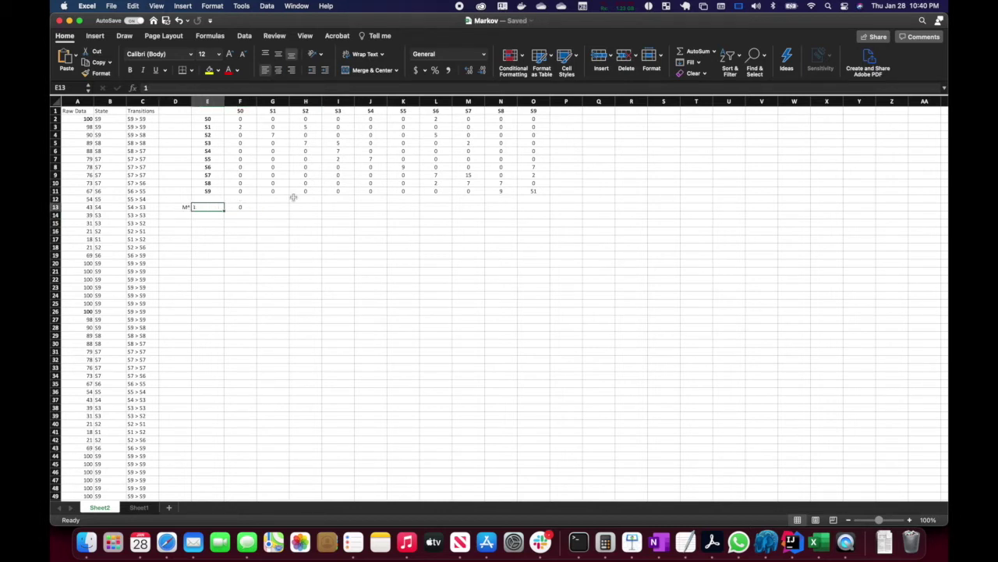
key(super+z)
key(super+z)
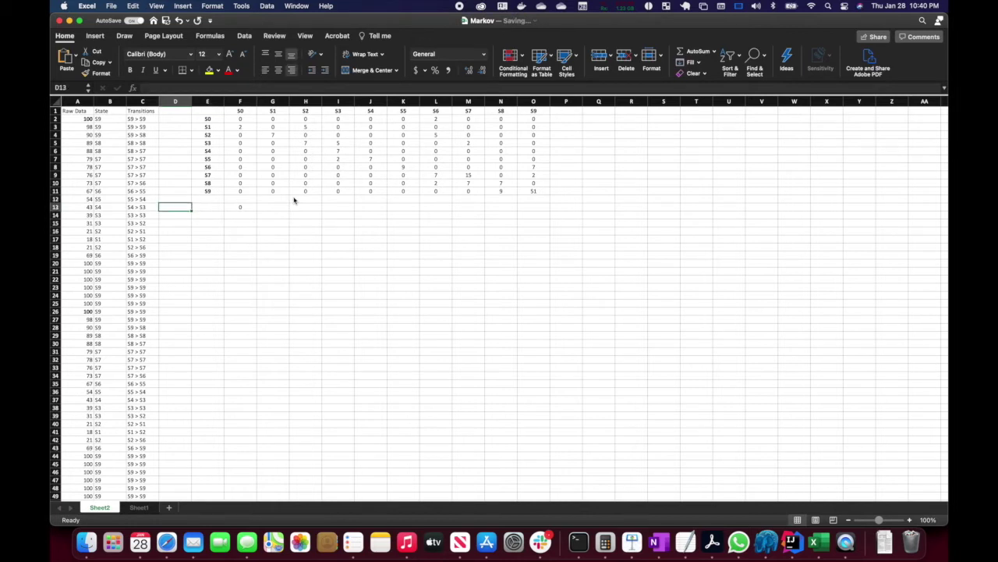
Copy the normalising formula from F13 into F14 and clear F13.
key(Right)
key(Right)
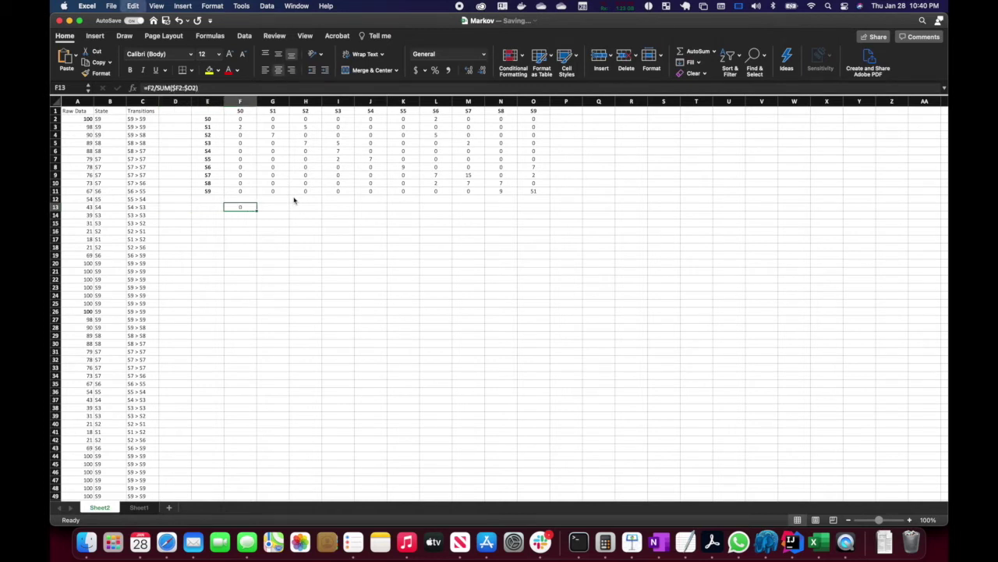
key(super+c)
key(Down)
key(super+v)
key(Escape)
key(Up)
key(Delete)
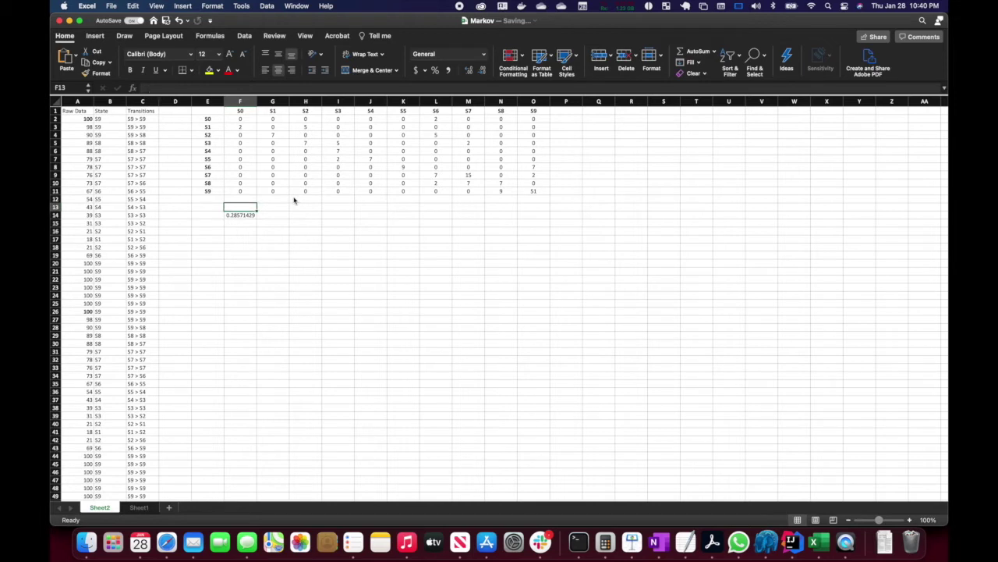
Correct the row references in F14 so the formula reads =F2/SUM($F2:$O2).
key(Down)
click(179, 87)
key(BackSpace)
text(2)
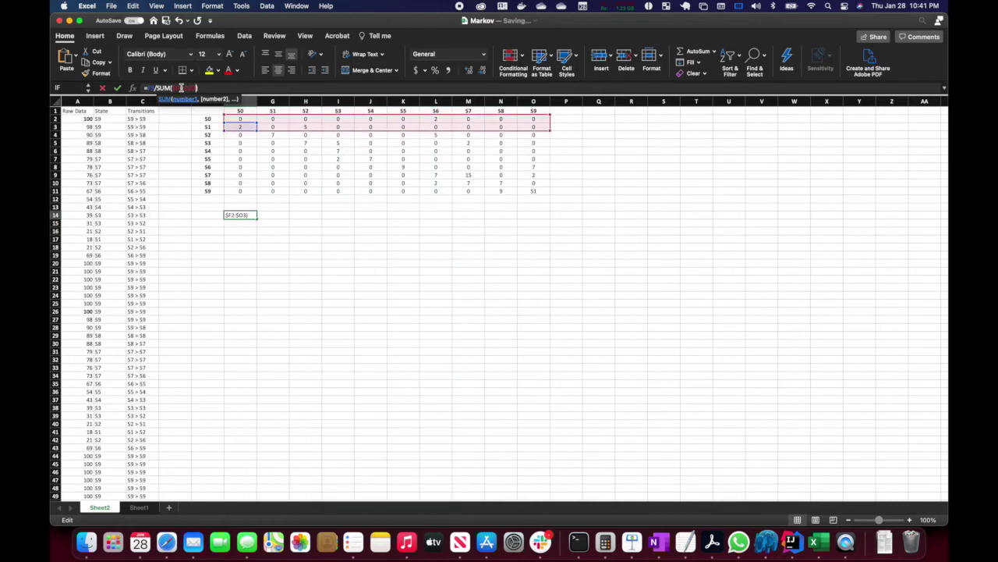
key(BackSpace)
text(2)
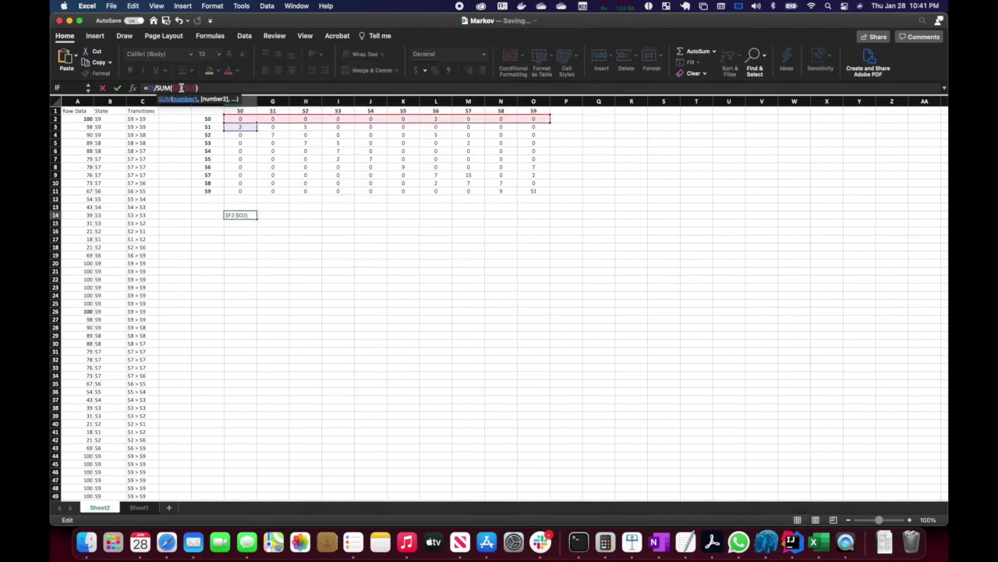
click(181, 87)
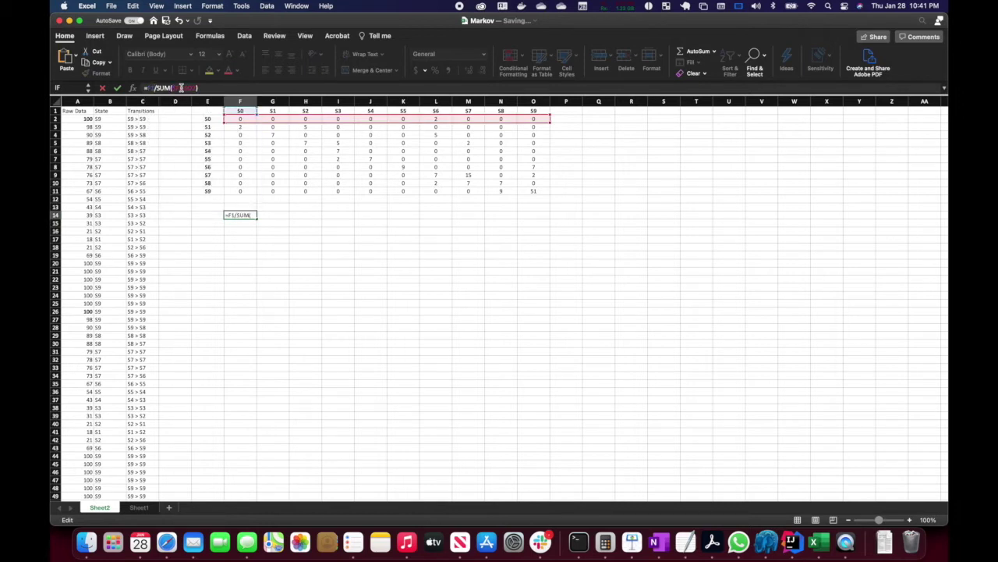
text(F2)
key(Return)
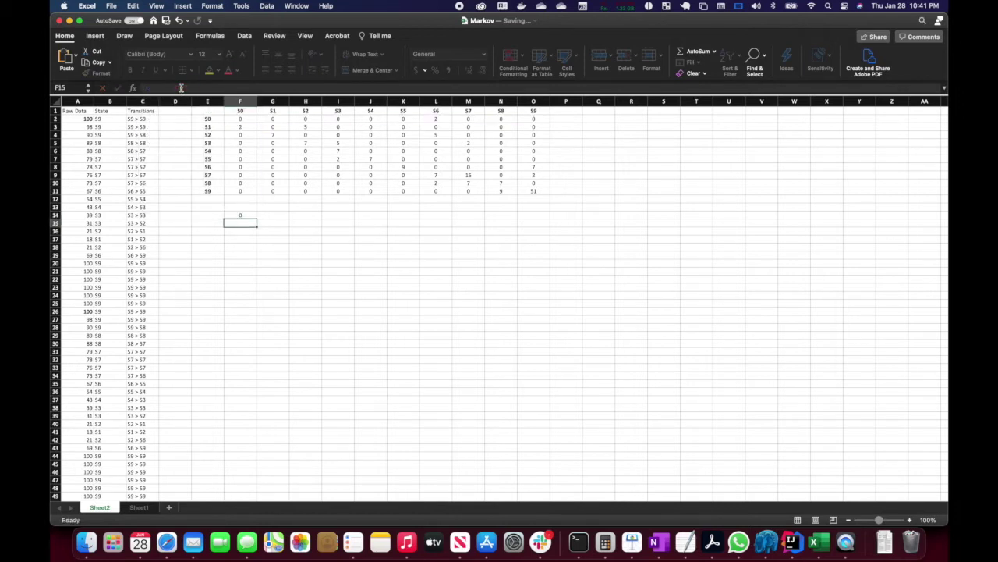
Copy the column headers S0 to S9 from F1:O1 into F13:O13.
key(Up)
key(Left)
key(Right)
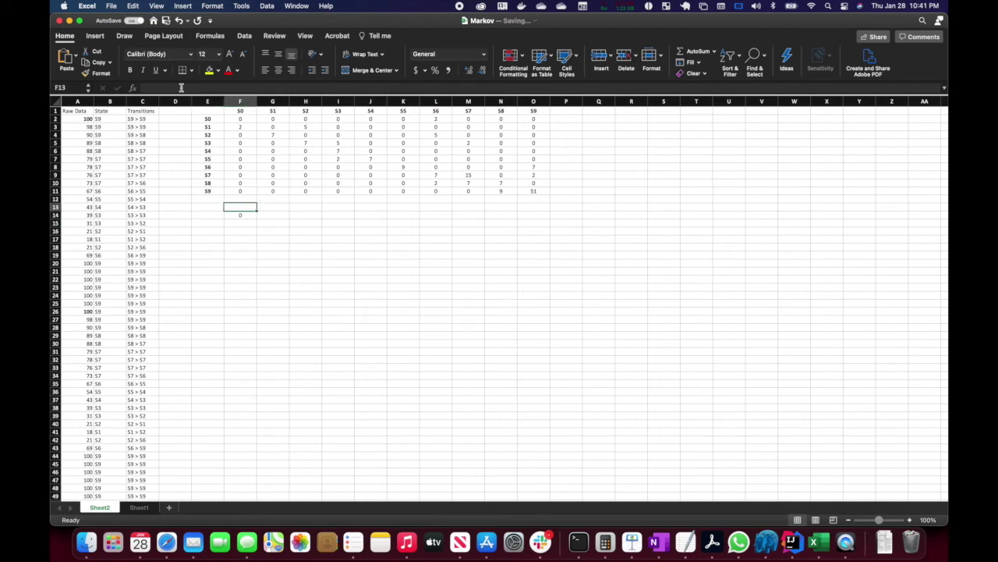
key(Up)
key(Up)
key(Up)
key(Up)
key(Up)
key(Up)
key(Up)
key(Up)
key(Up)
key(Up)
key(Up)
key(Up)
key(Up)
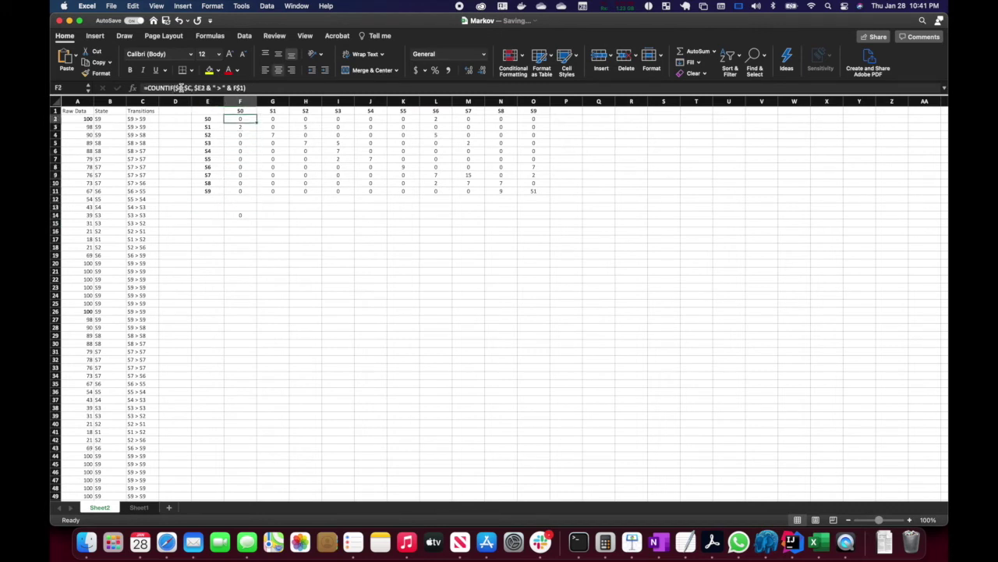
key(super+shift+Right)
key(super+c)
key(Down)
key(Down)
key(Down)
key(Down)
key(Down)
key(Down)
key(Down)
key(Down)
key(Down)
key(Down)
key(Down)
key(Down)
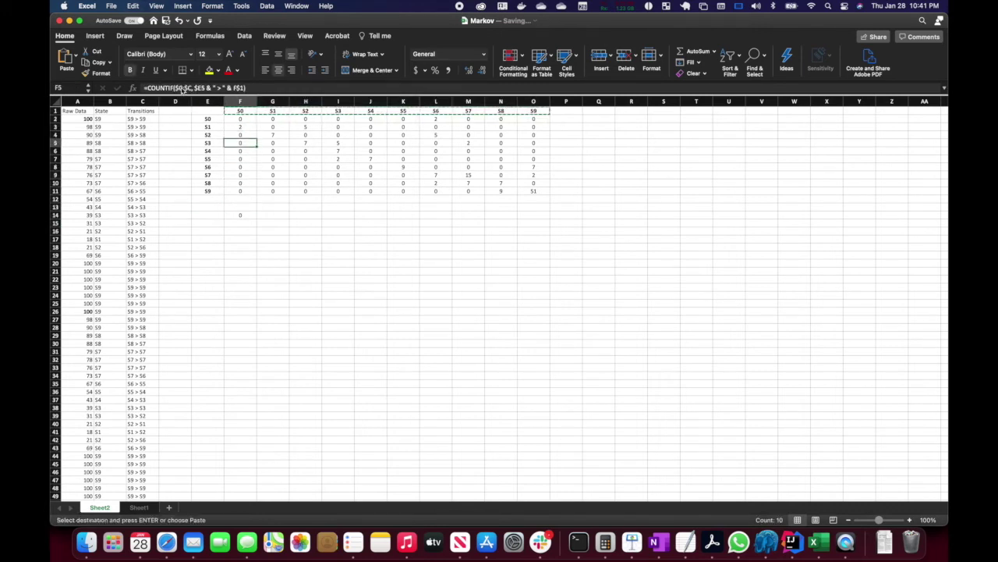
key(super+v)
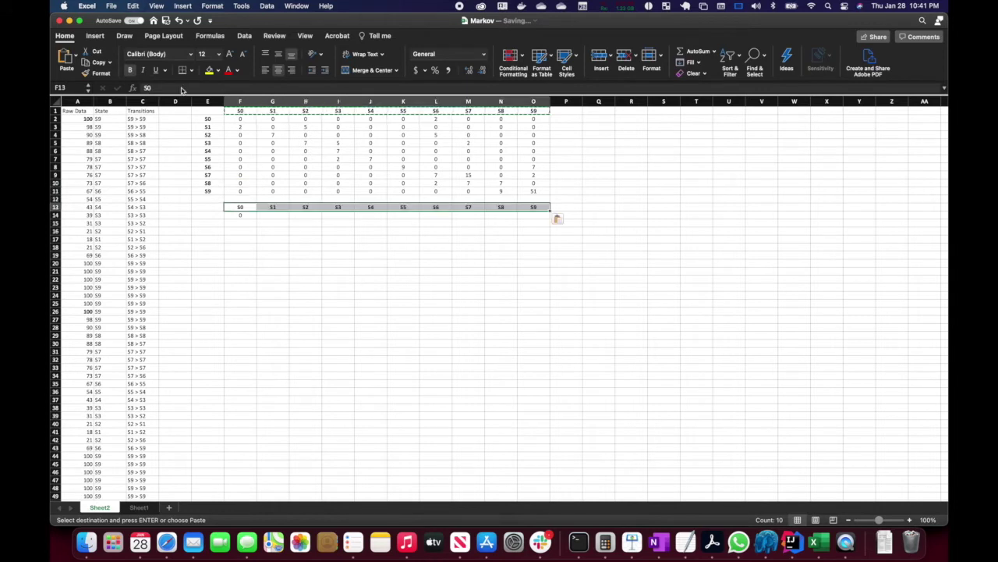
Copy the row labels S0 to S9 from E2:E11 into E14:E23.
key(Left)
key(Left)
key(Up)
key(Up)
key(Right)
key(shift+Up)
key(shift+Up)
key(shift+Up)
key(shift+Up)
key(shift+Up)
key(shift+Up)
key(shift+Up)
key(shift+Up)
key(shift+Up)
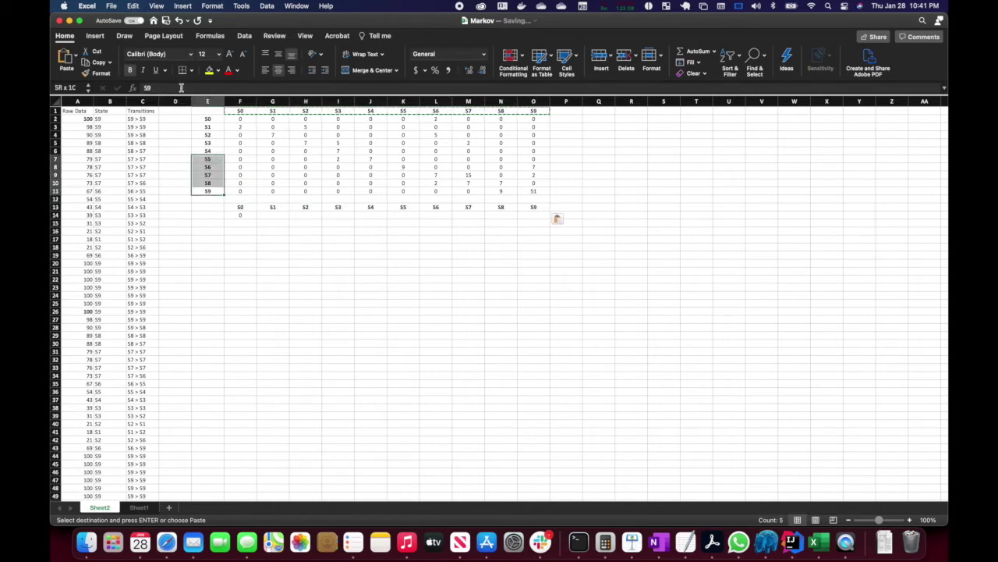
key(super+c)
key(Down)
key(Down)
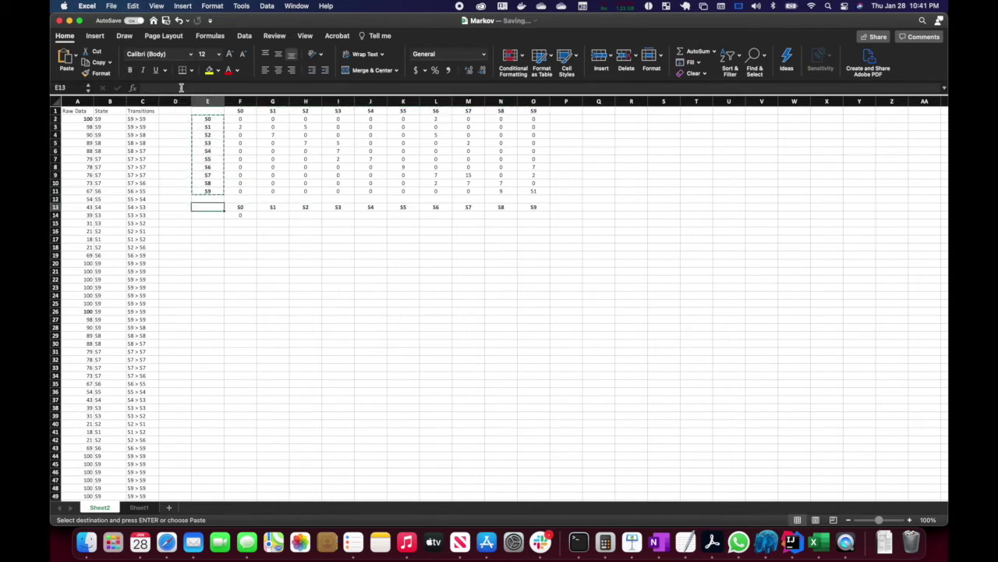
key(Down)
key(super+v)
key(Escape)
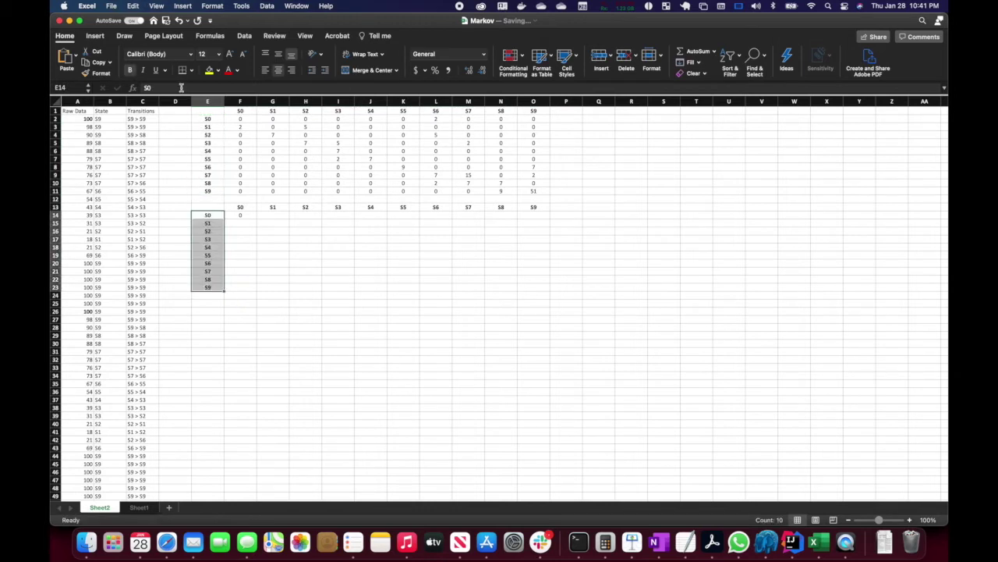
Enter M^1 in E13 as the corner label of the second matrix.
key(Up)
text(M^1)
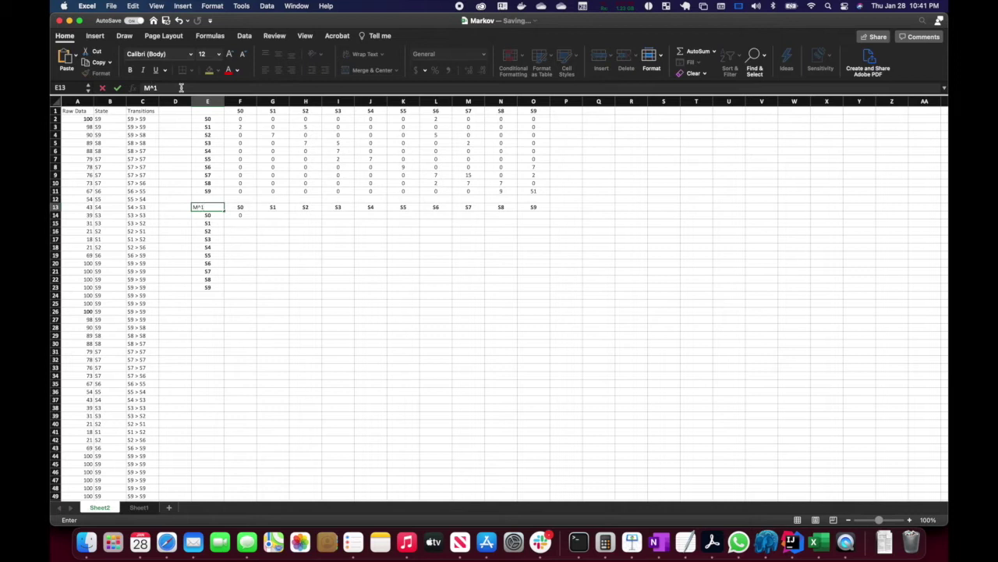
key(Return)
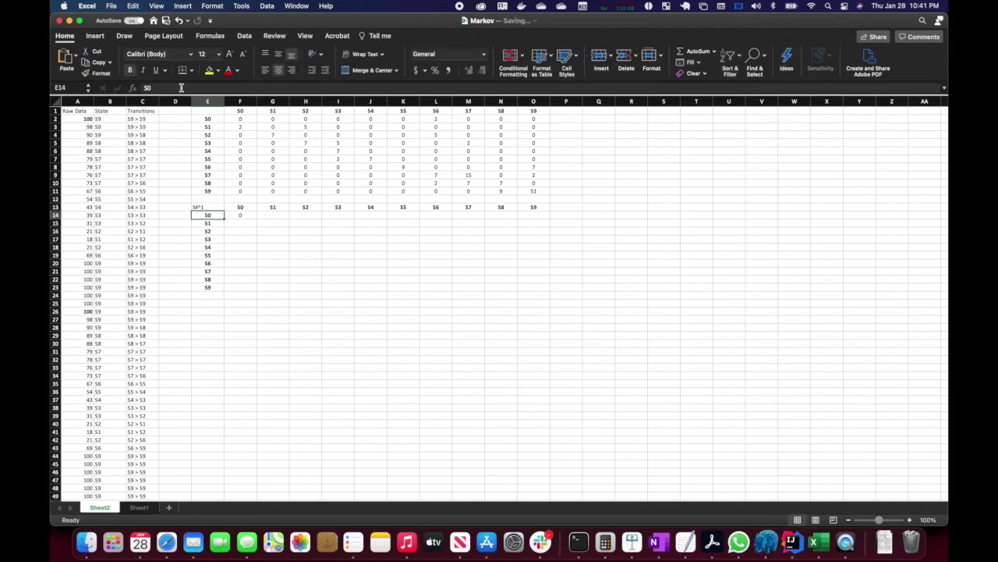
Fill the F14 formula across the whole probability matrix F14:O23.
key(Right)
key(Down)
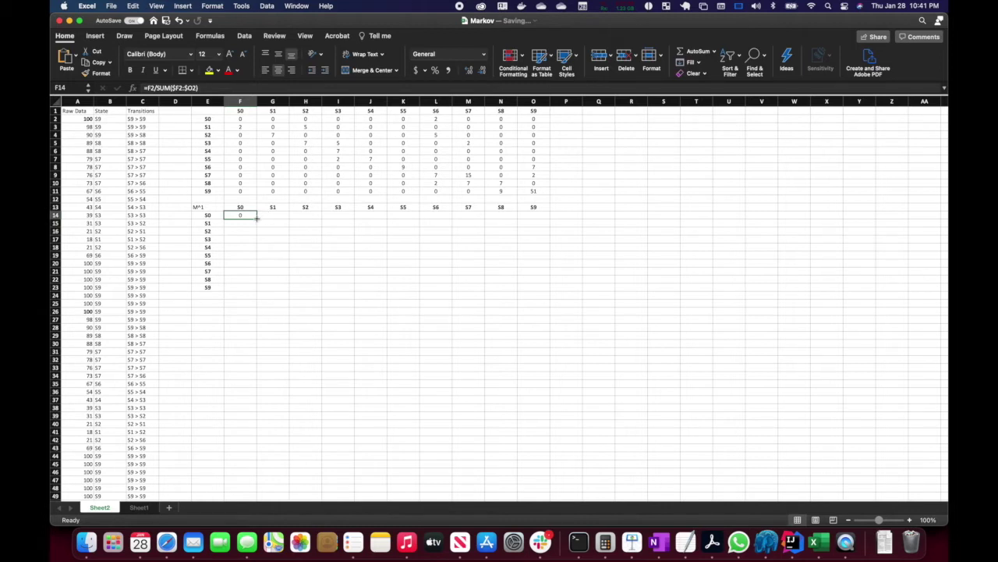
drag(256, 218, 549, 290)
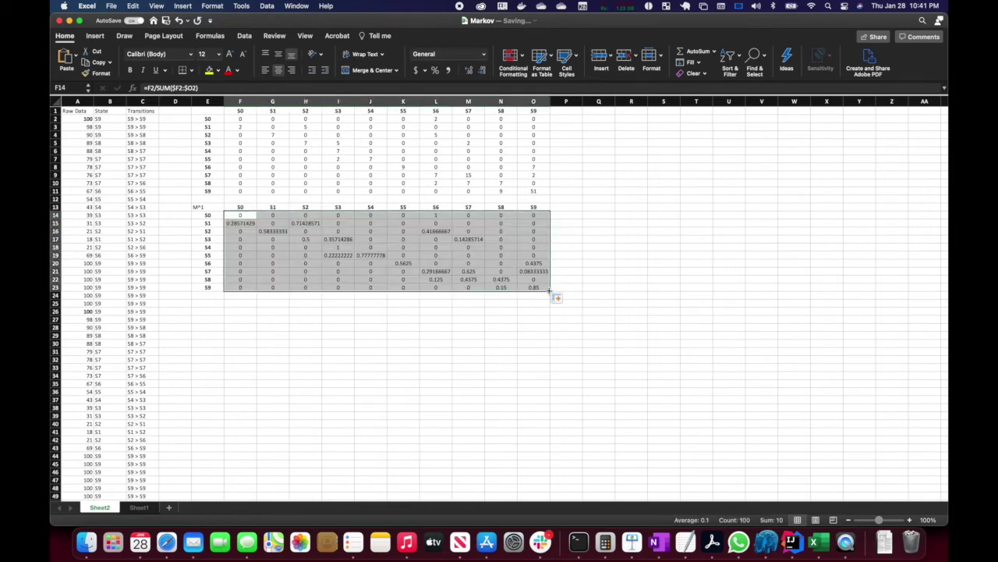
click(442, 303)
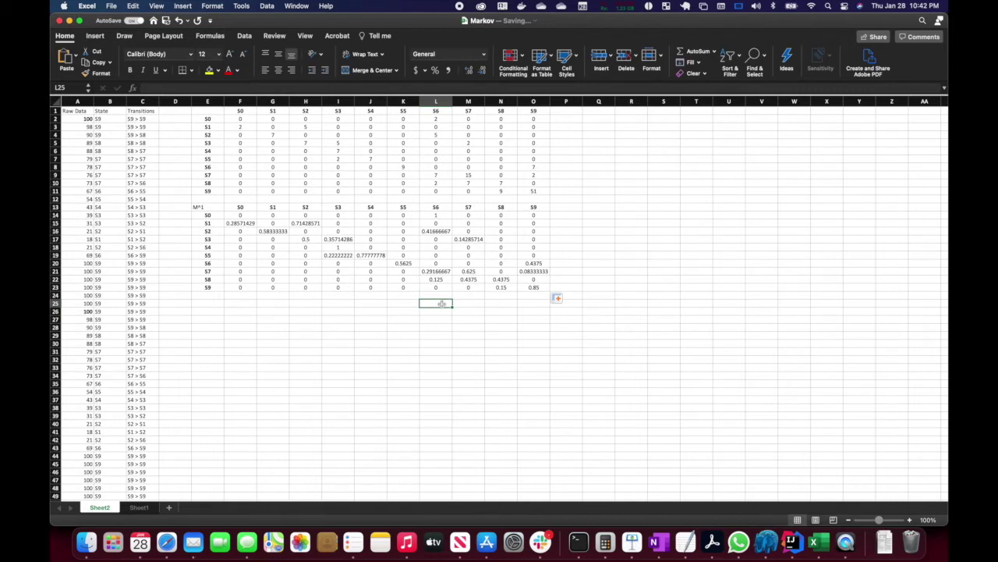
Check the battery run-out question in Markov Instructions.pdf, and enter M^7 in E25 of the Markov workbook as the third matrix's corner label.
click(711, 541)
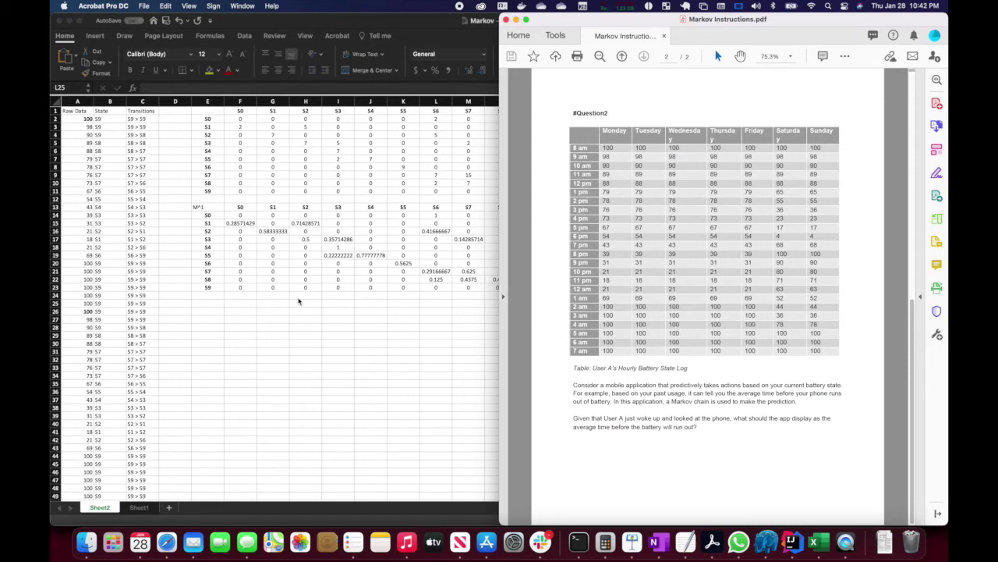
click(244, 312)
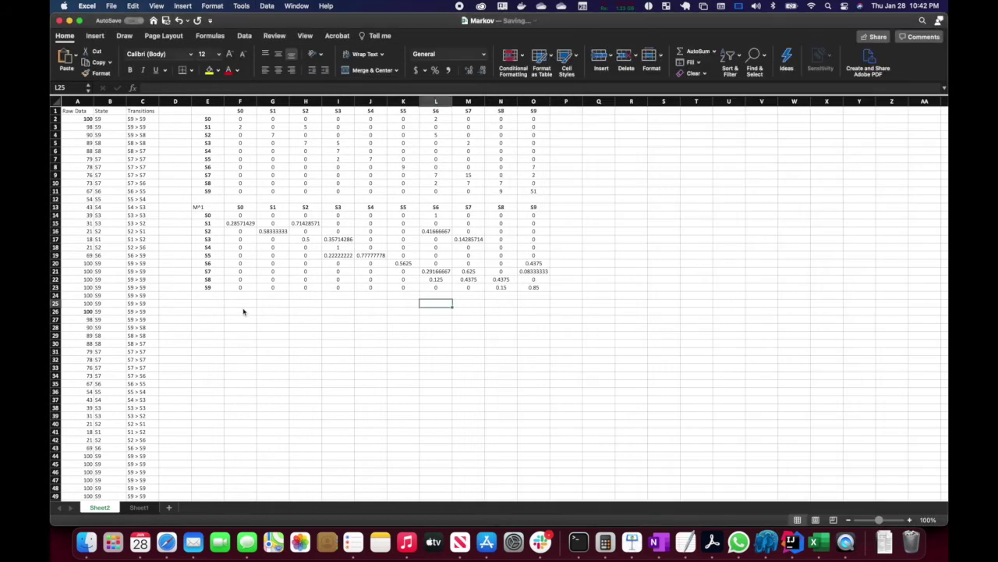
click(239, 302)
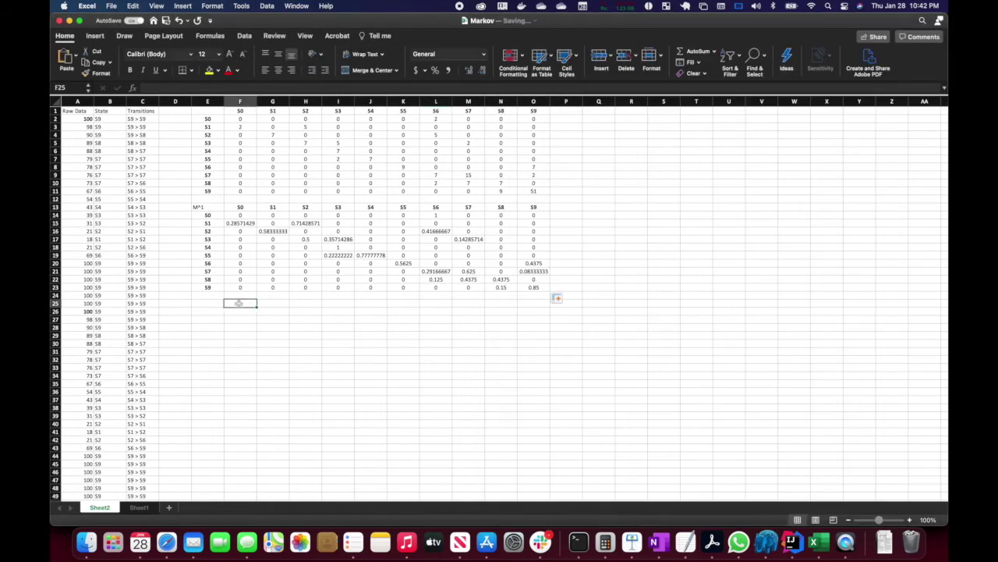
key(Left)
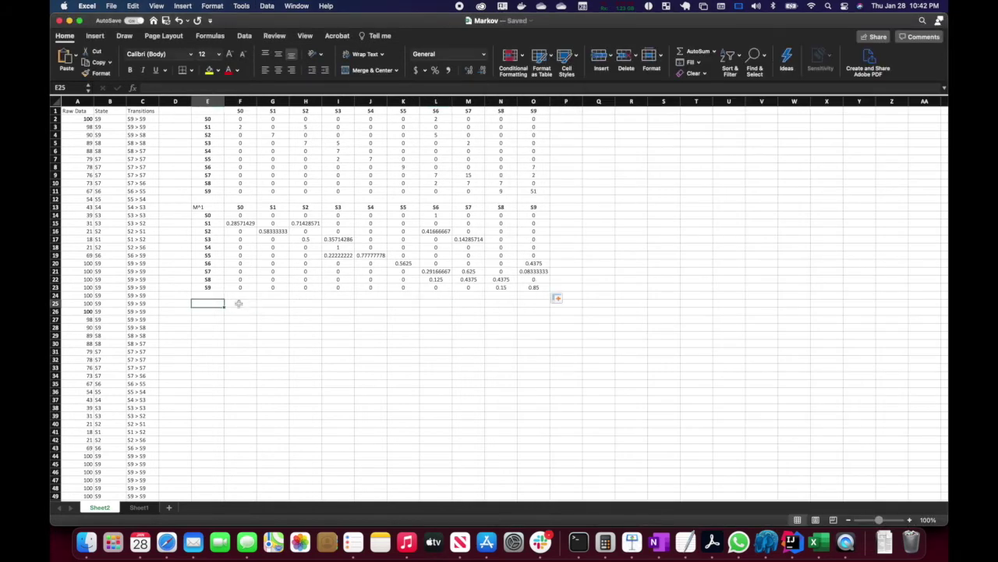
text(M^7)
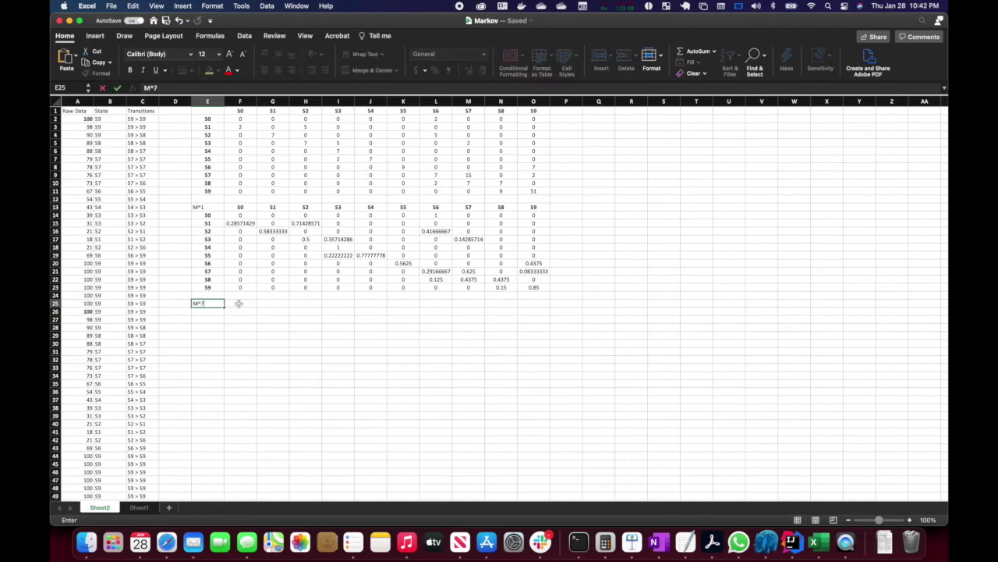
key(Return)
click(239, 303)
key(Left)
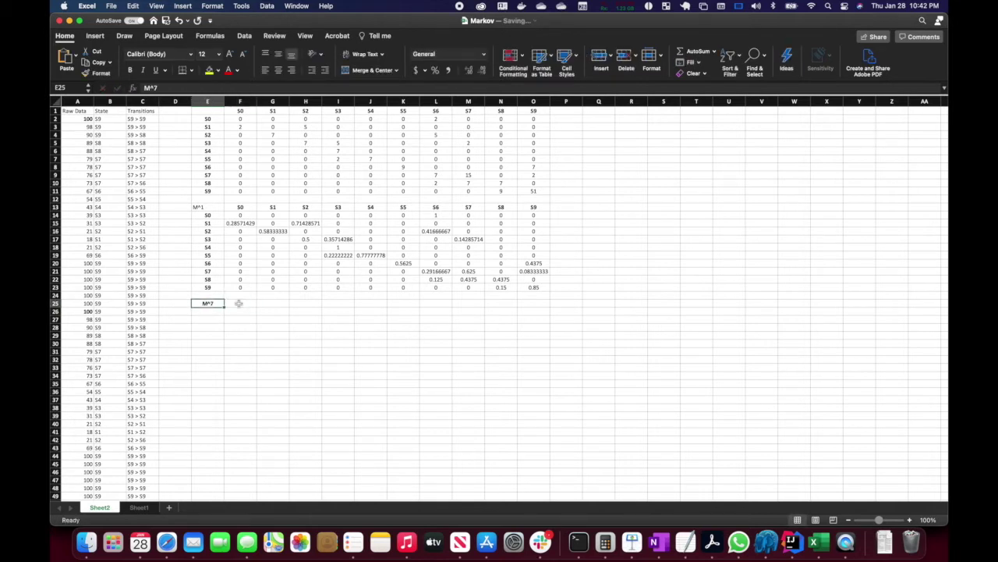
Copy the column headers S0 to S9 from F13:O13 into F25:O25.
click(243, 206)
key(super+shift+Right)
key(super+c)
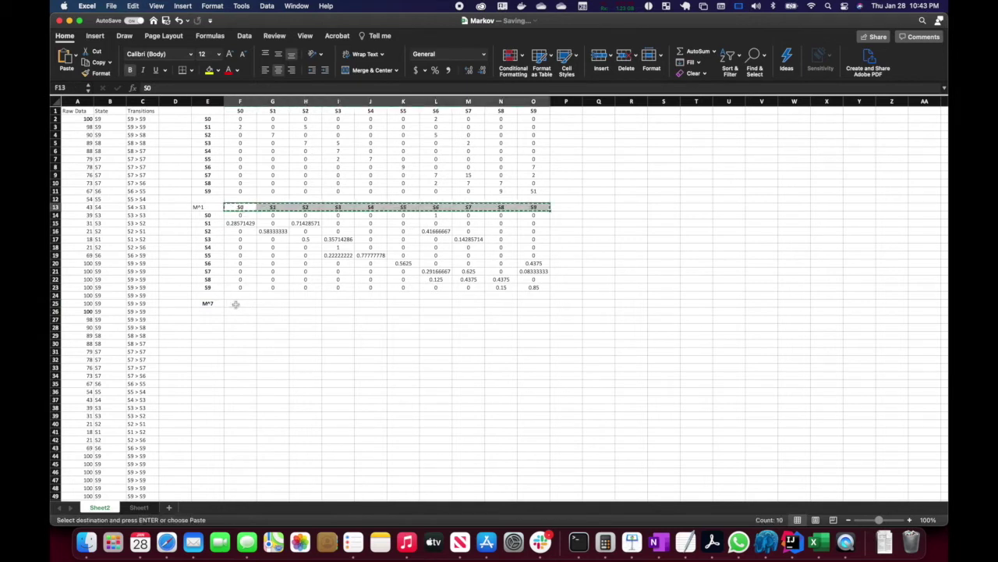
click(235, 305)
key(super+v)
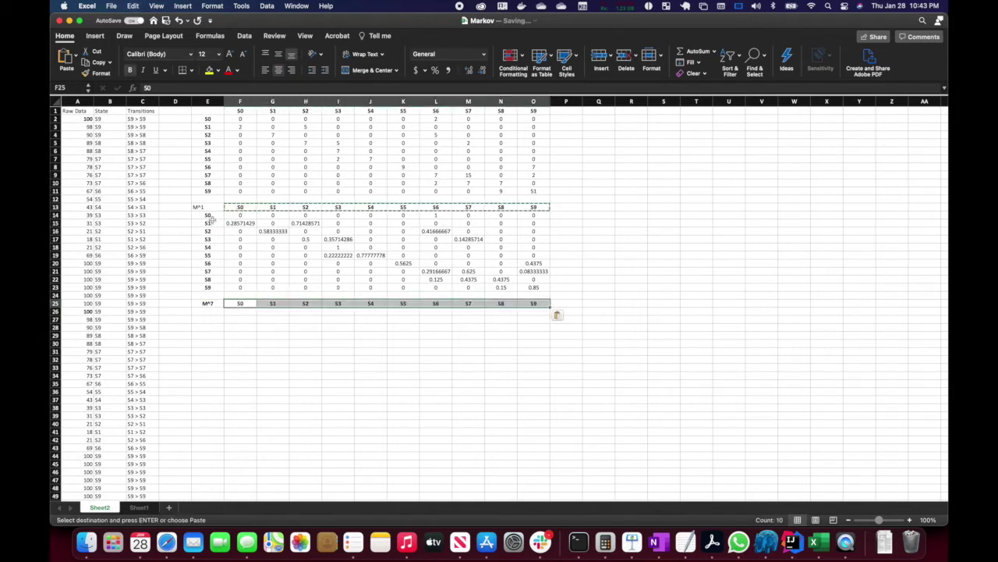
Copy the row labels S0 to S9 from E14:E23 into E26:E35.
drag(207, 215, 210, 287)
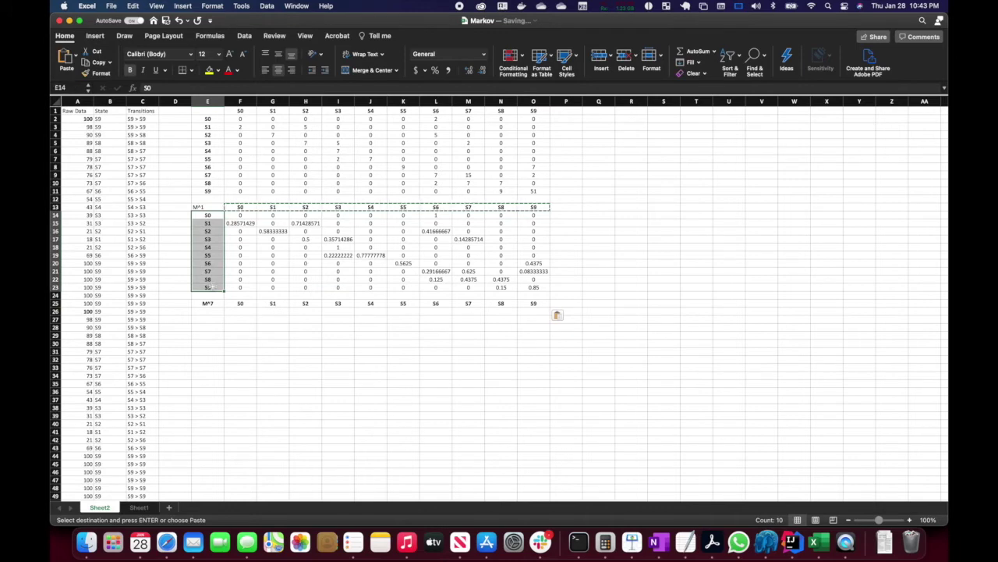
key(super+c)
click(212, 312)
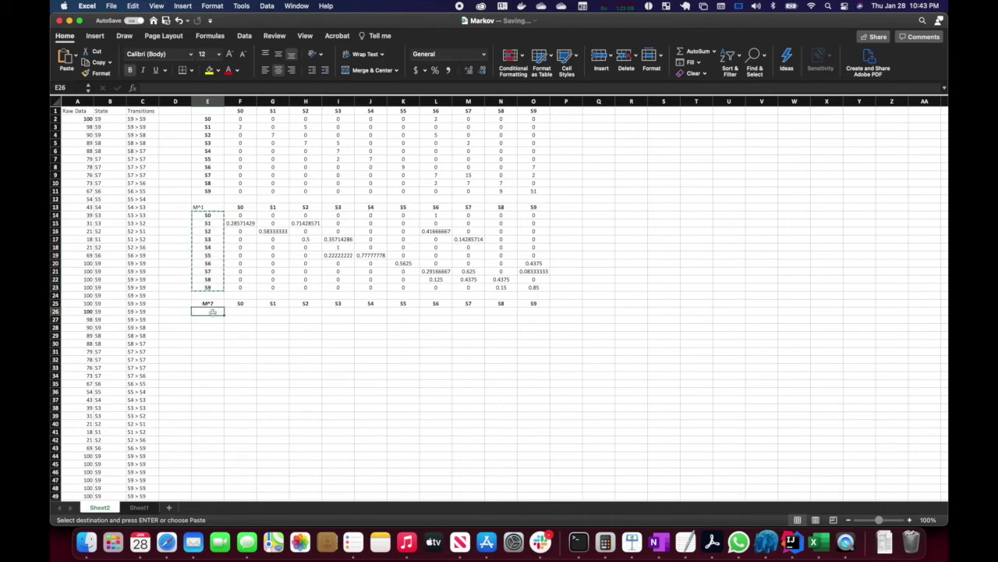
key(super+v)
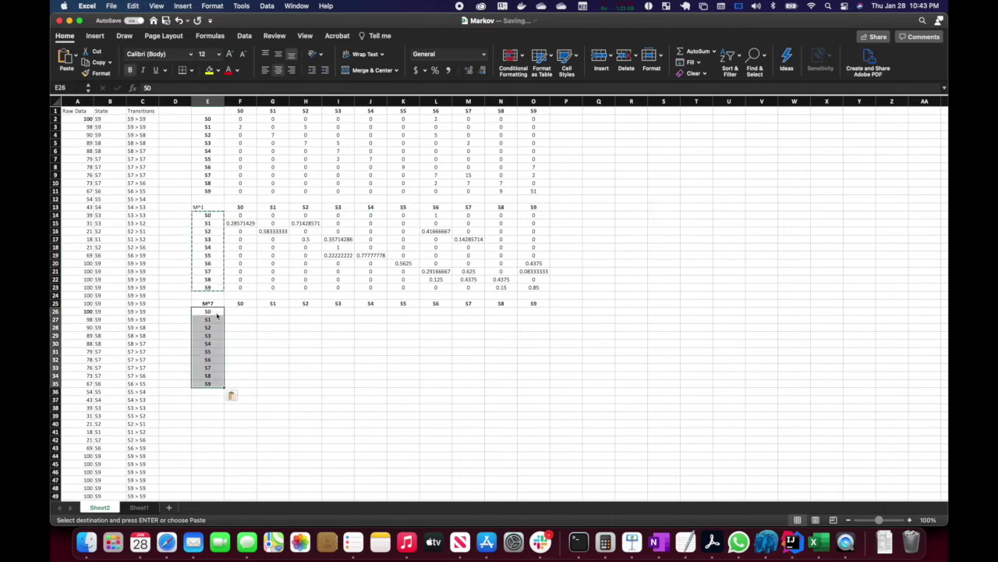
Reread the battery log and run-out question in Markov Instructions.pdf, return to the workbook and clear the copy selection.
click(712, 543)
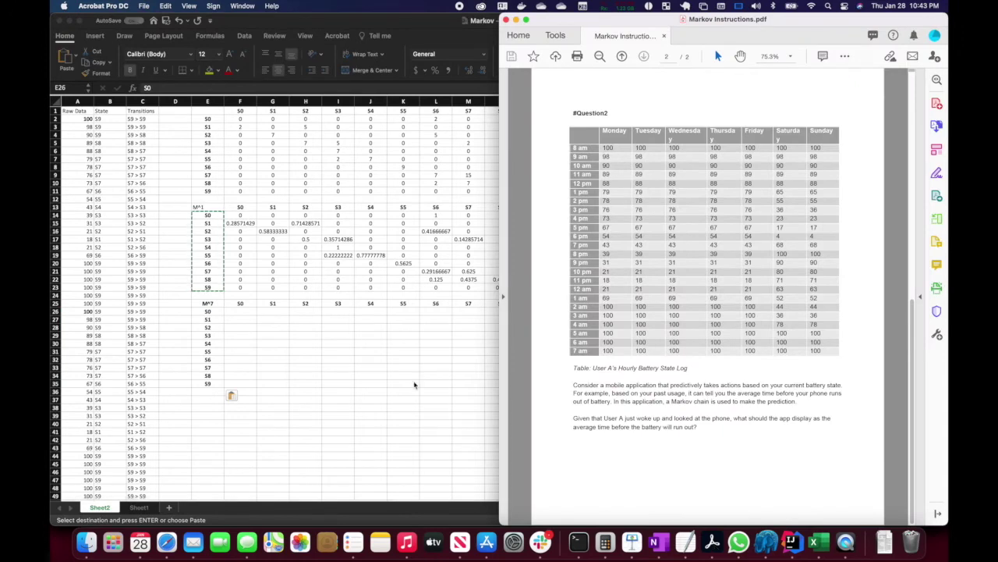
click(310, 359)
key(Escape)
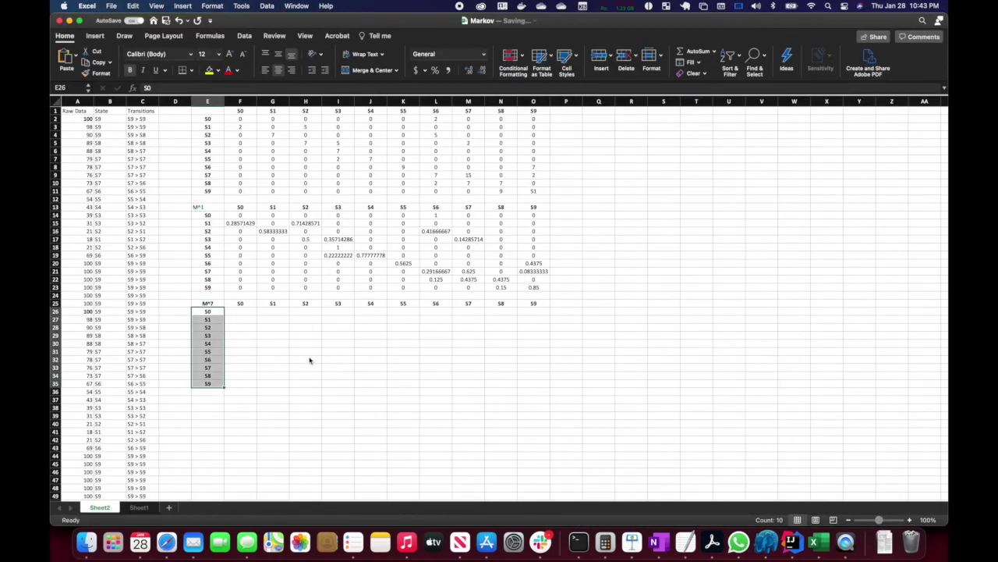
Delete the existing defined name M from the workbook and try to define M for the probability matrix F14:O23.
click(244, 311)
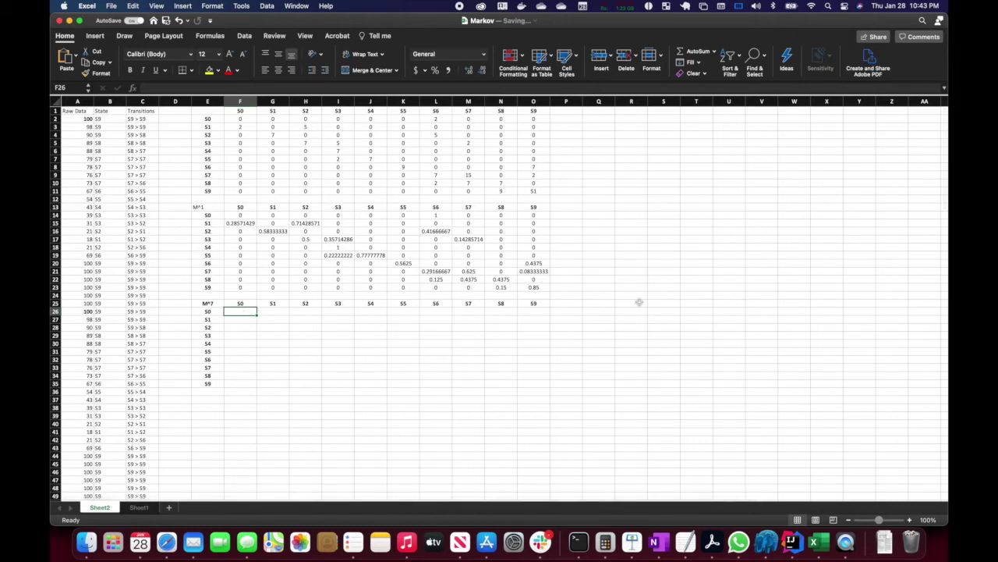
click(335, 254)
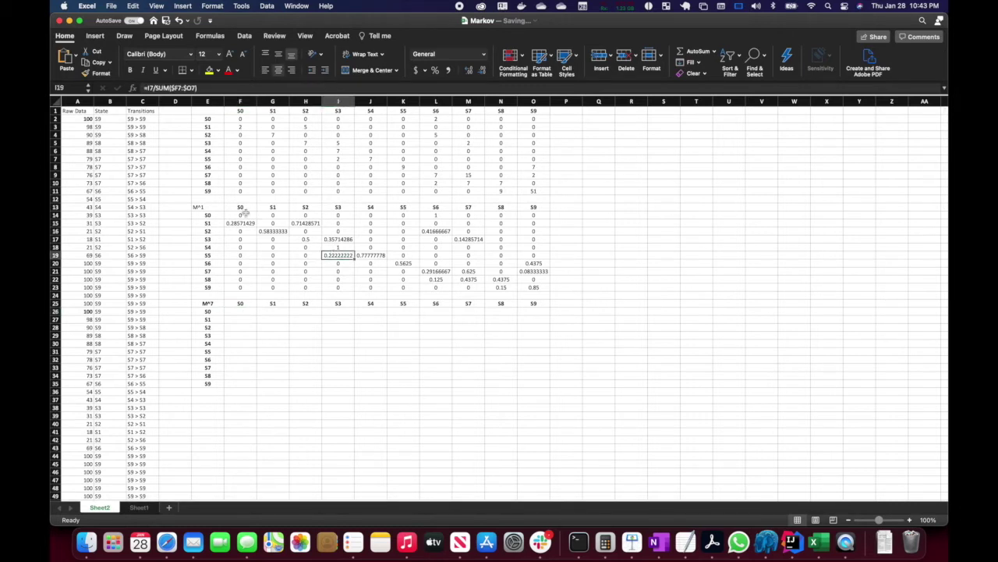
drag(243, 212, 521, 288)
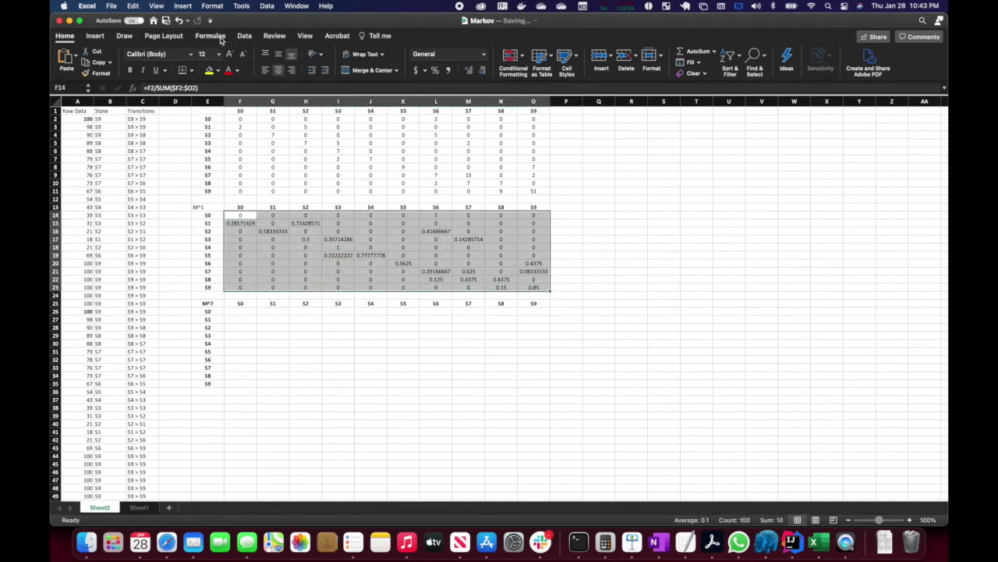
click(211, 36)
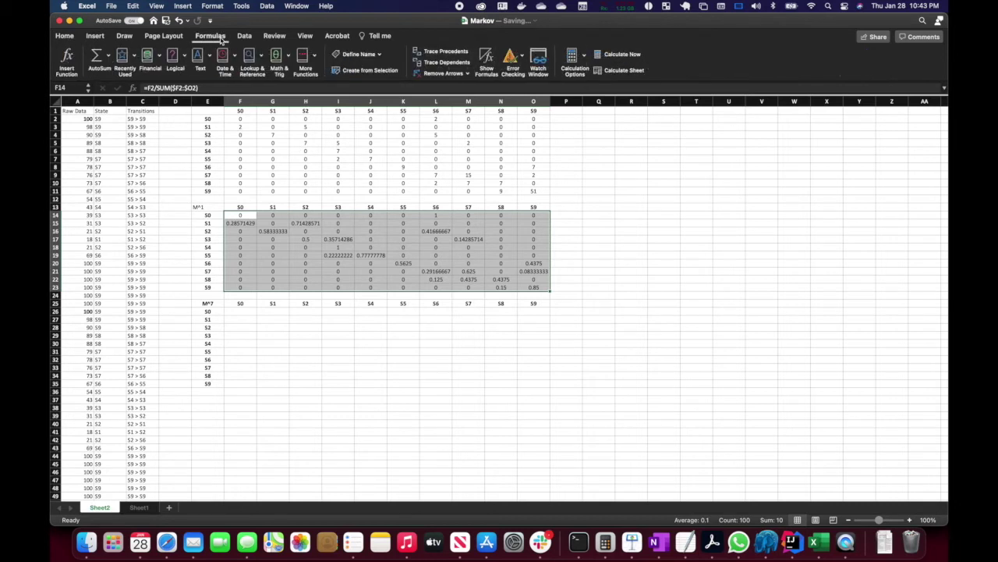
click(367, 58)
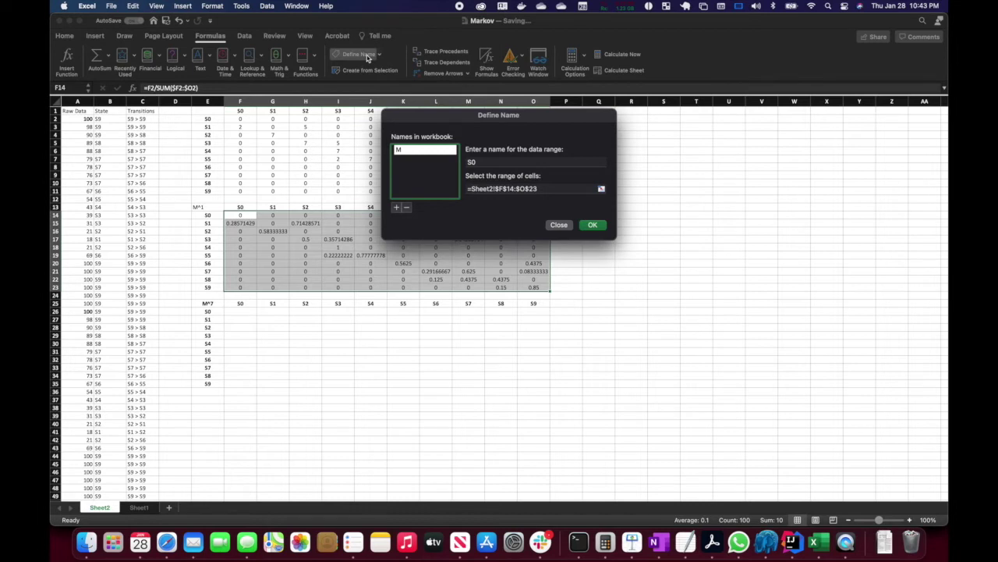
click(413, 151)
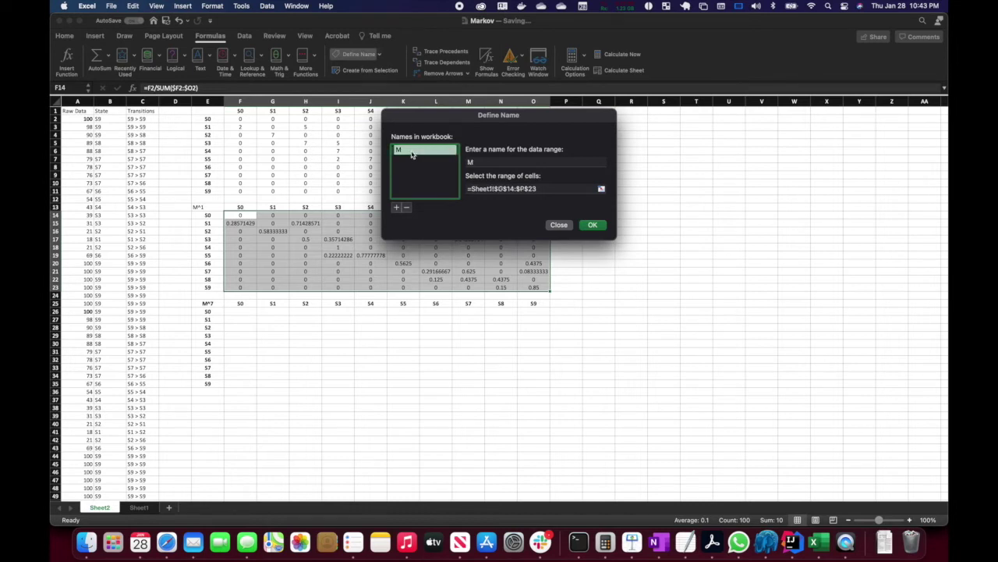
click(407, 207)
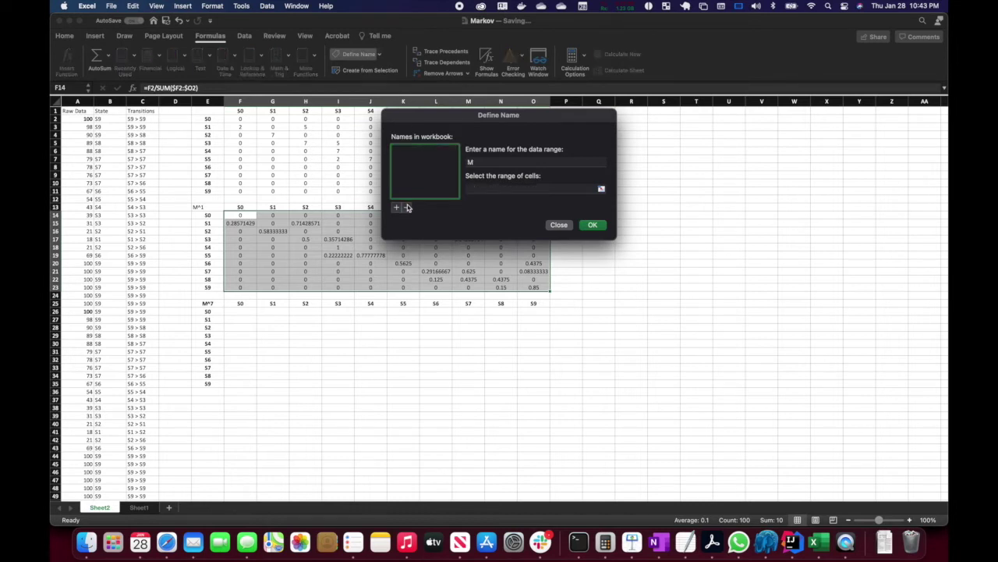
click(478, 161)
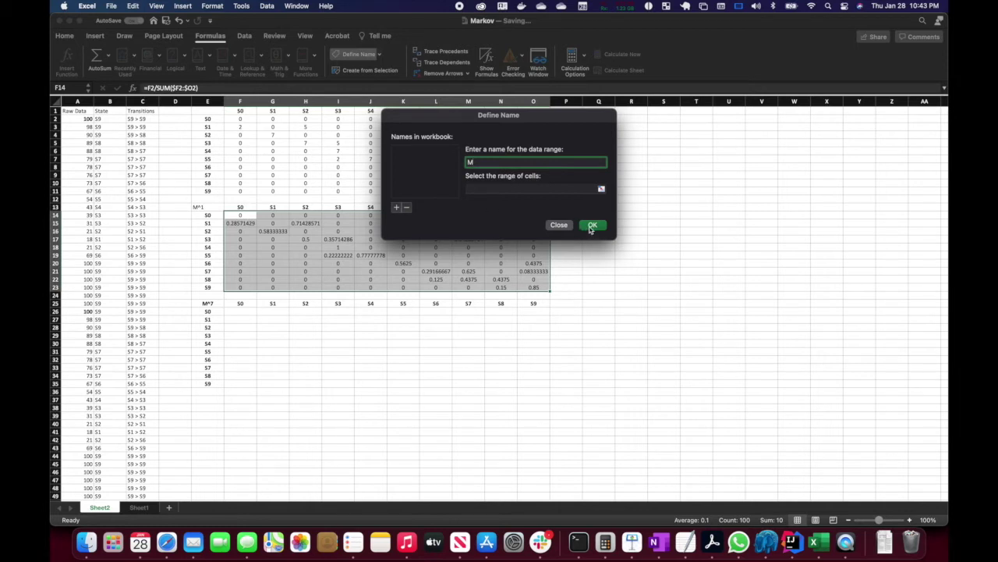
click(591, 225)
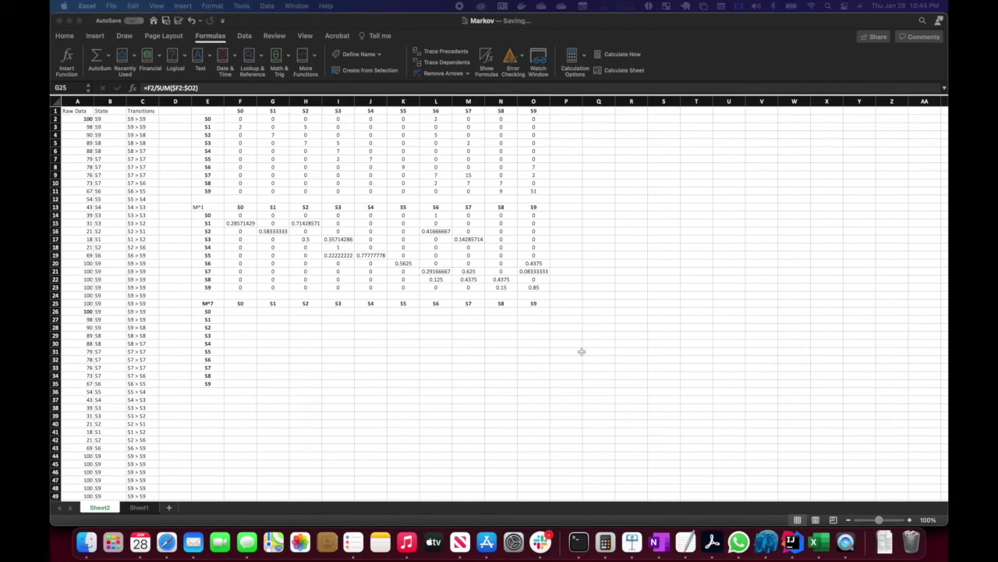
Enter =MMULT(M,M) in F26, the first cell of the M^7 matrix.
click(243, 314)
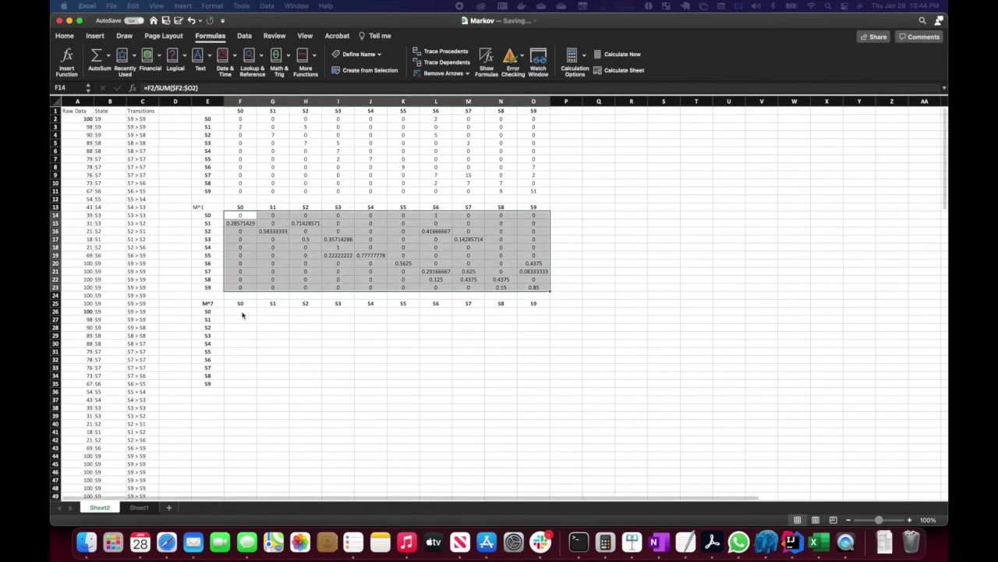
click(242, 312)
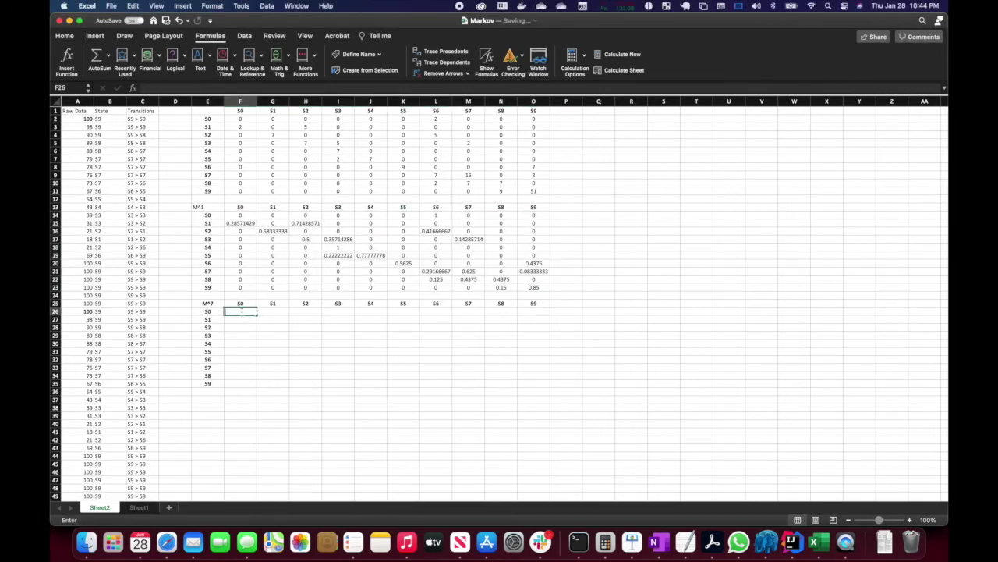
text(=mmul)
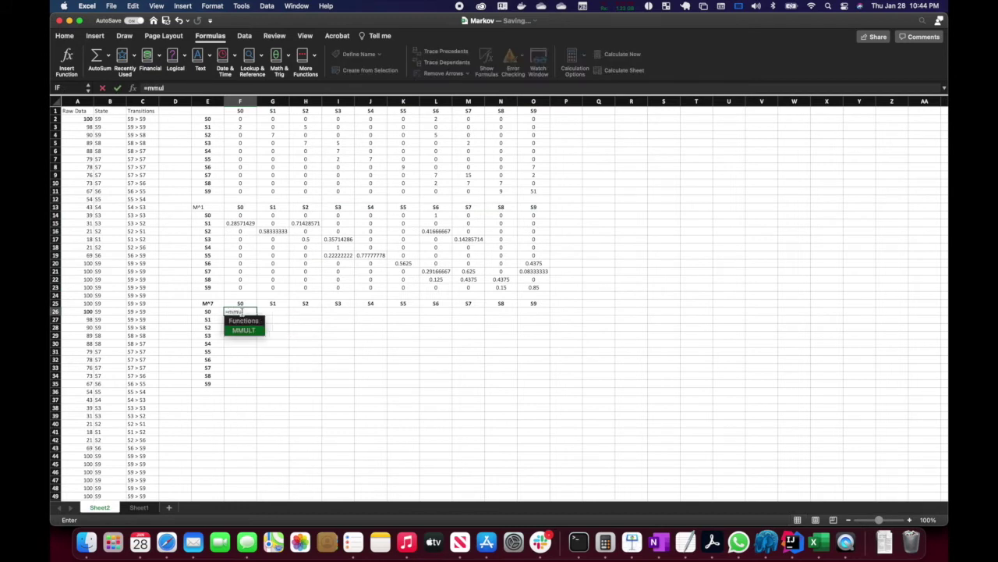
text(t()
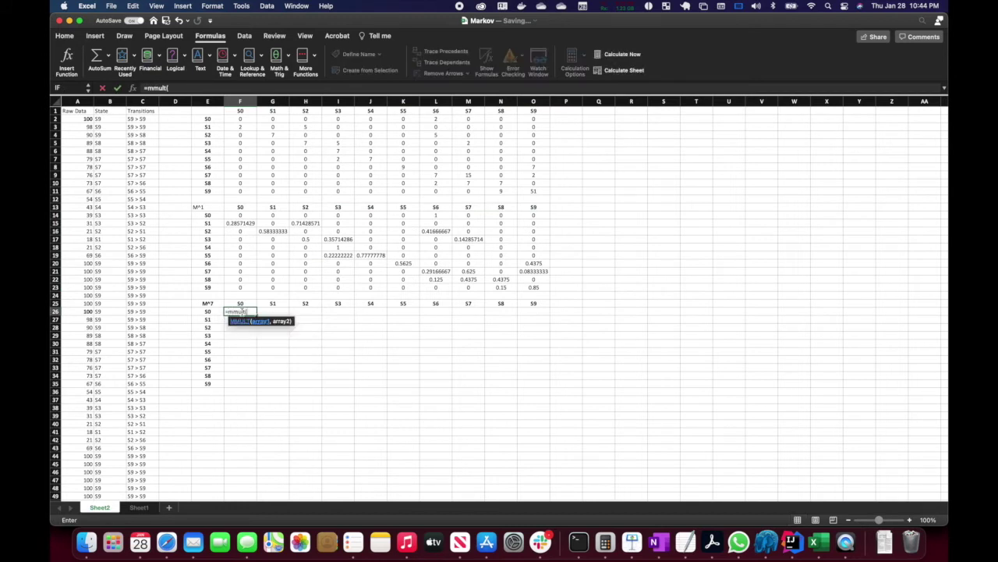
text(m)
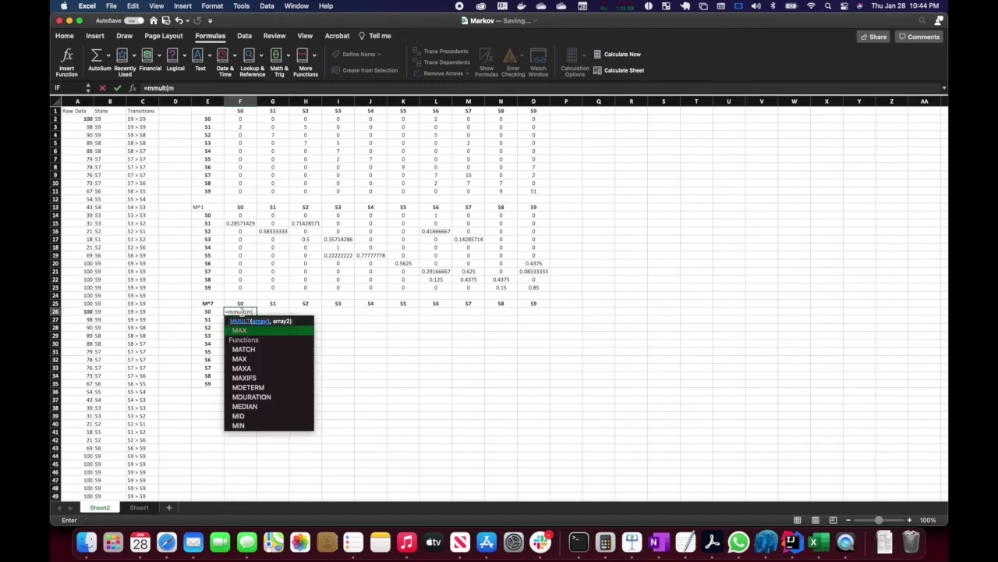
text(,m))
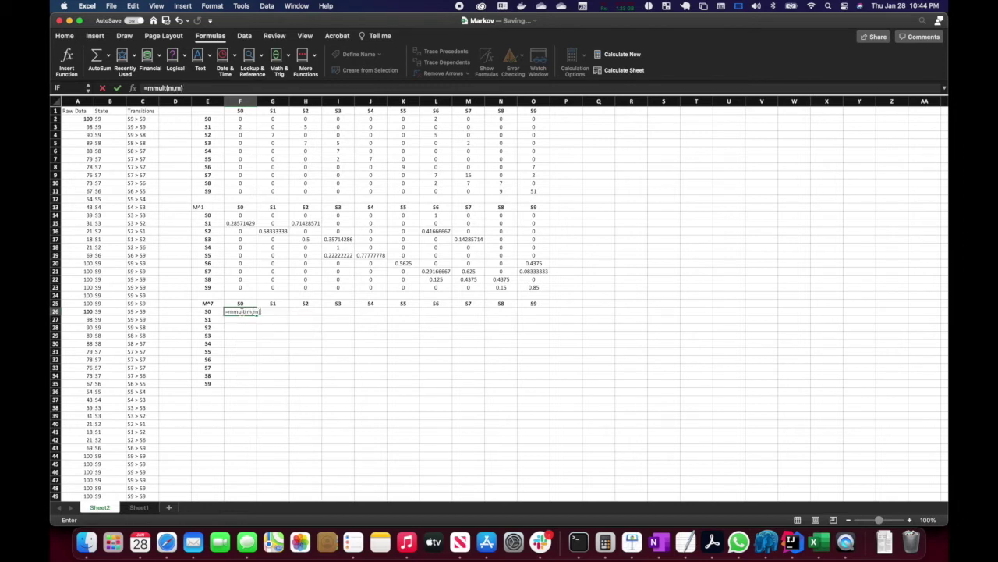
key(Return)
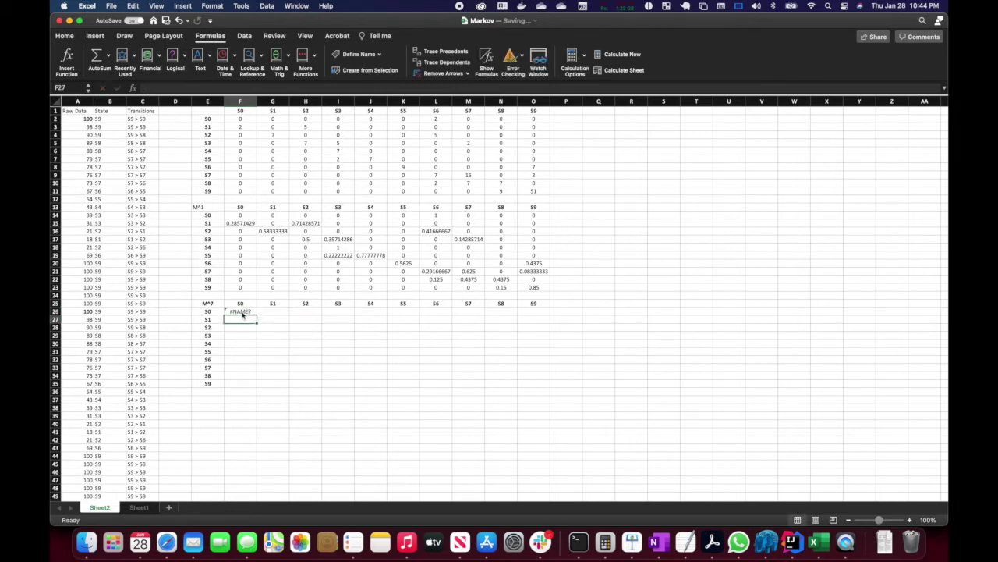
click(242, 314)
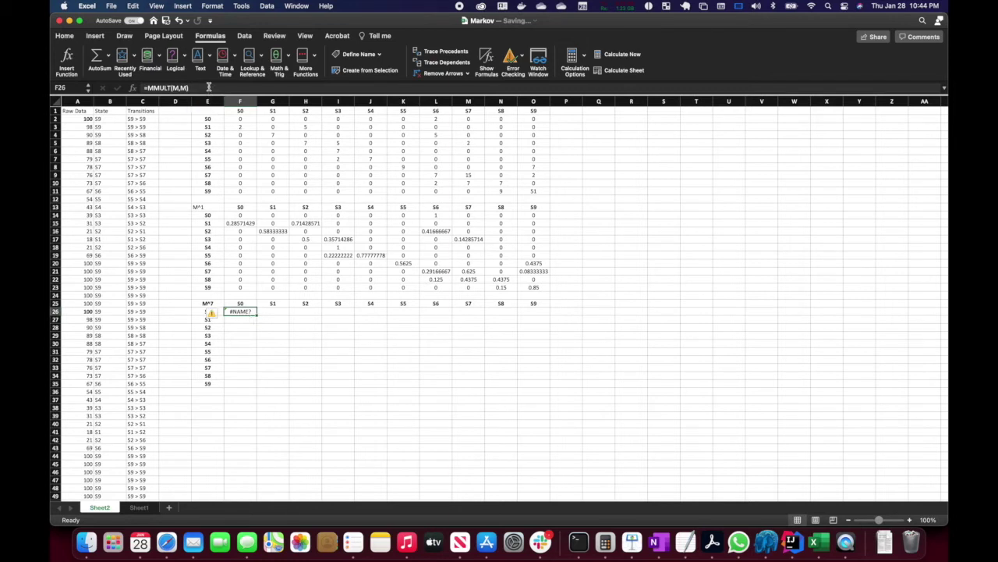
click(209, 87)
key(BackSpace)
key(BackSpace)
key(BackSpace)
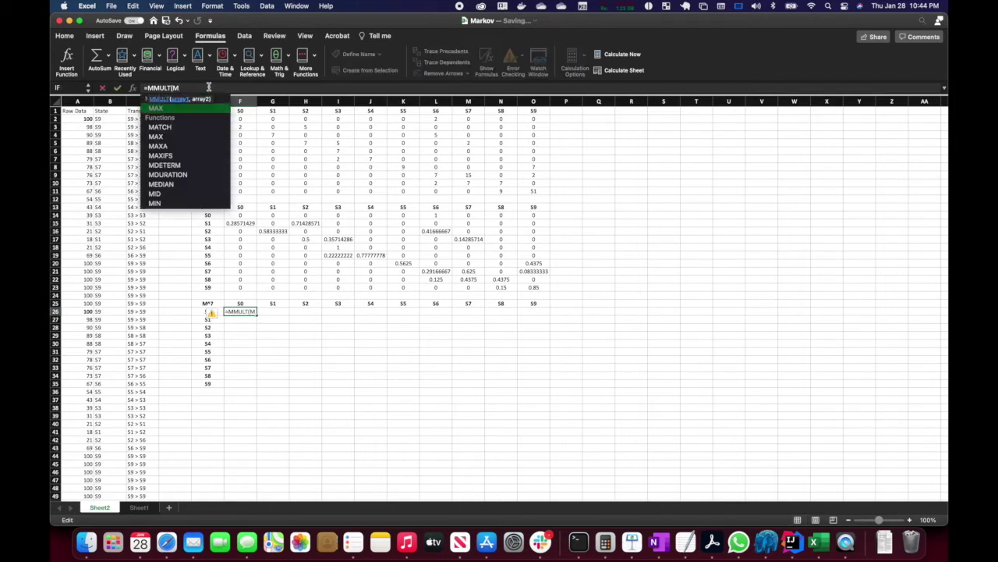
key(Escape)
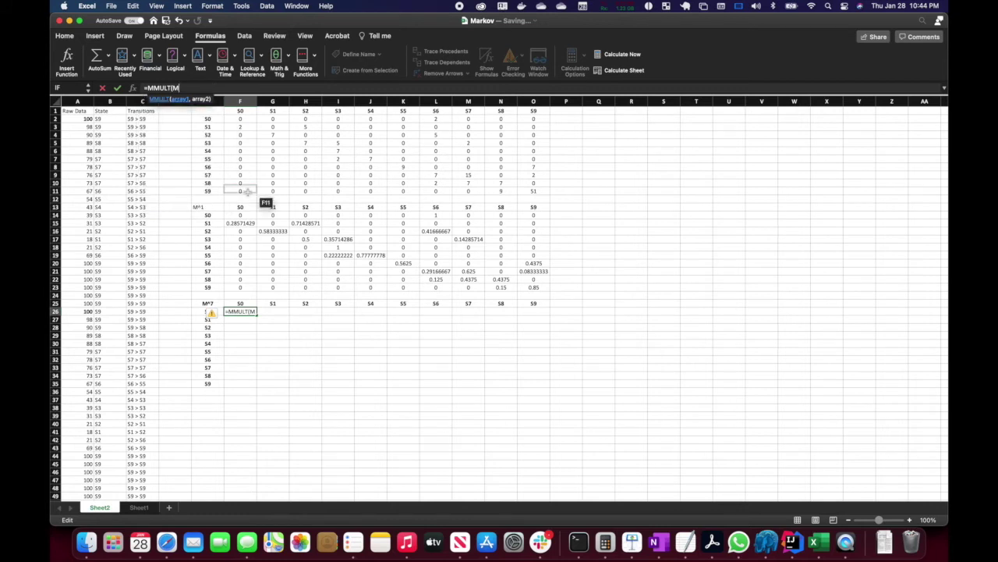
key(Escape)
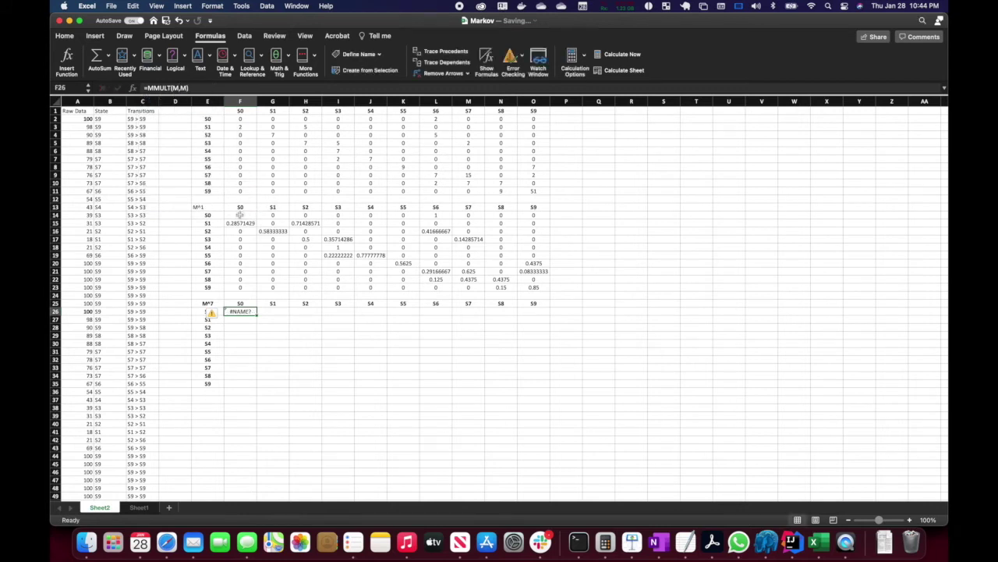
Define the name M for the probability matrix in F14:O23.
drag(241, 216, 534, 287)
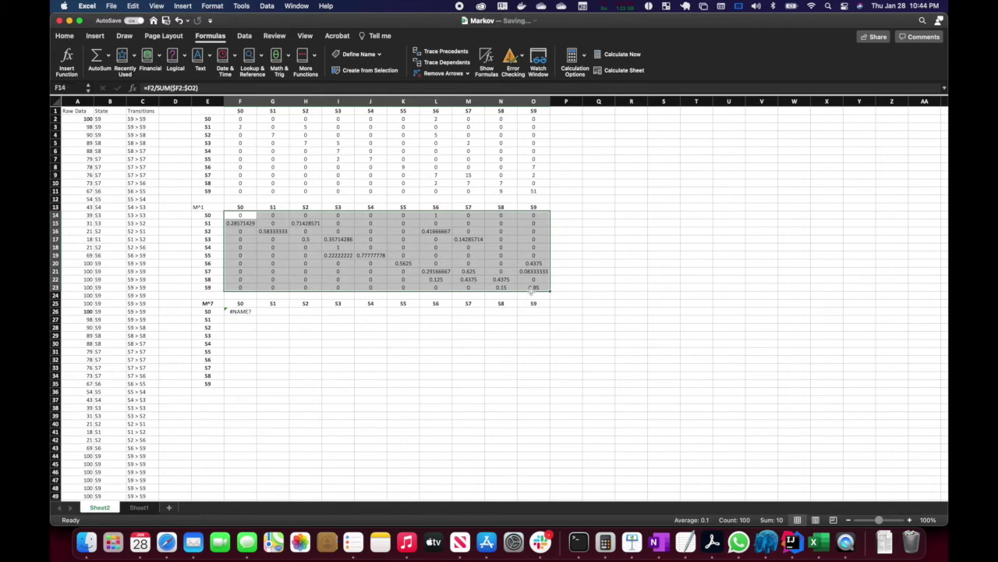
click(357, 54)
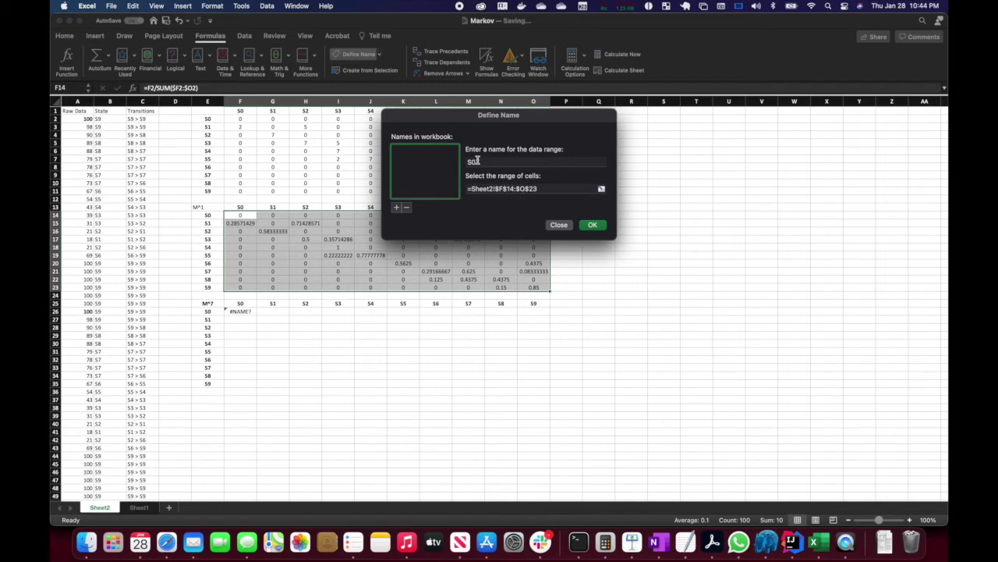
click(478, 162)
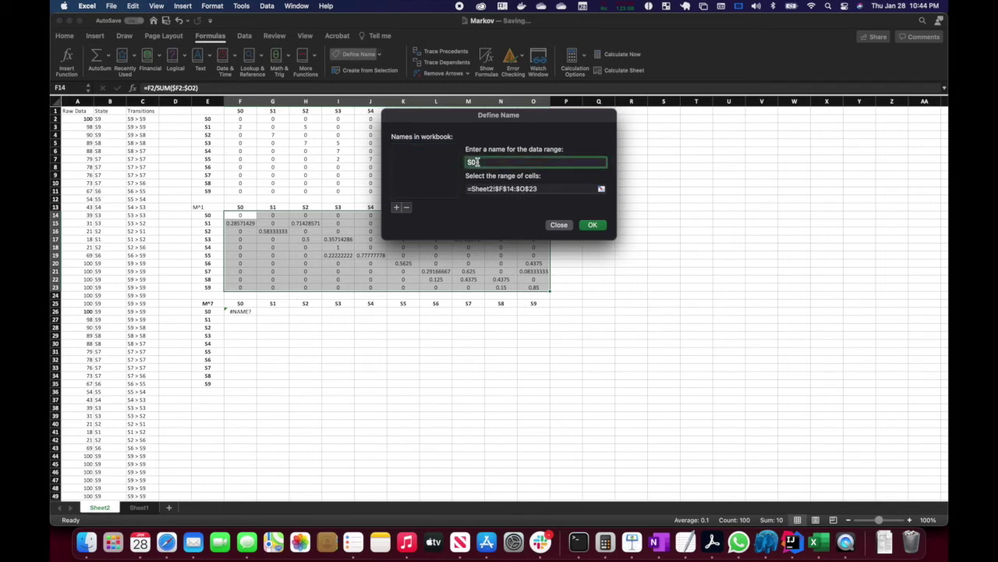
key(BackSpace)
key(BackSpace)
text(M)
click(591, 225)
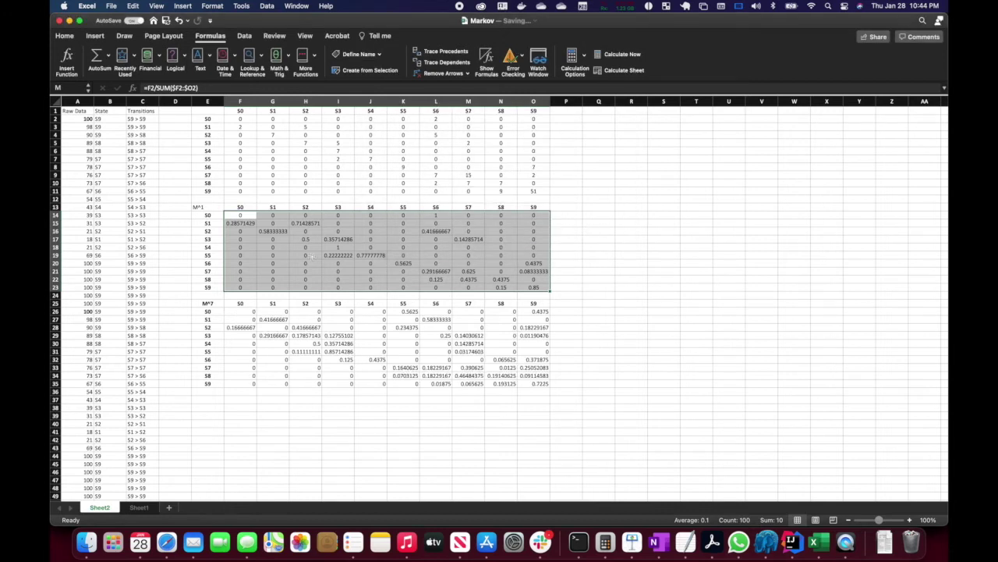
Change the formula in F26 to =MMULT(M,MMULT(M,MMULT(M,MMULT(M,MMULT(M,MMULT(M,M)))))) to compute M^7, accepting the corrected closing parentheses.
click(245, 311)
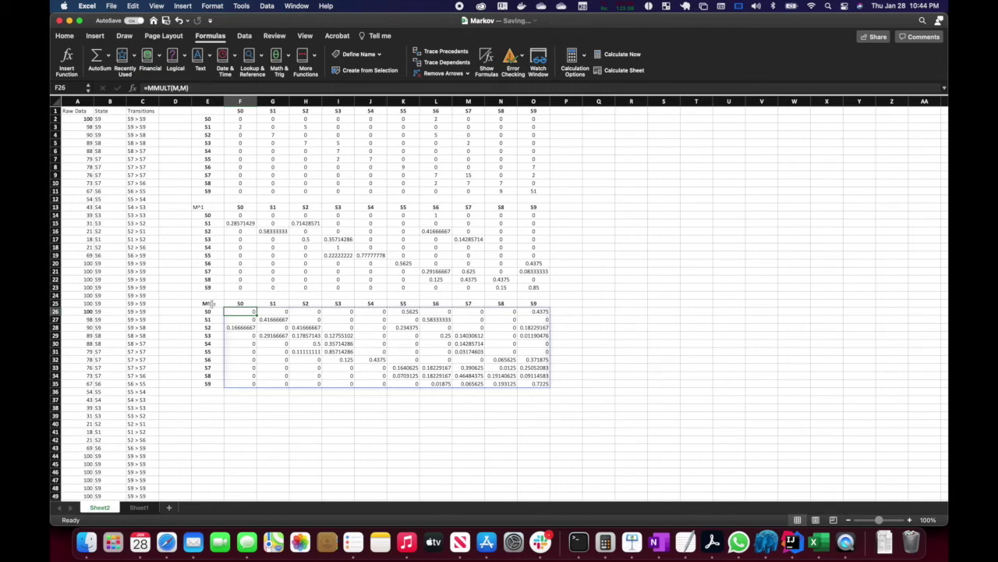
click(205, 87)
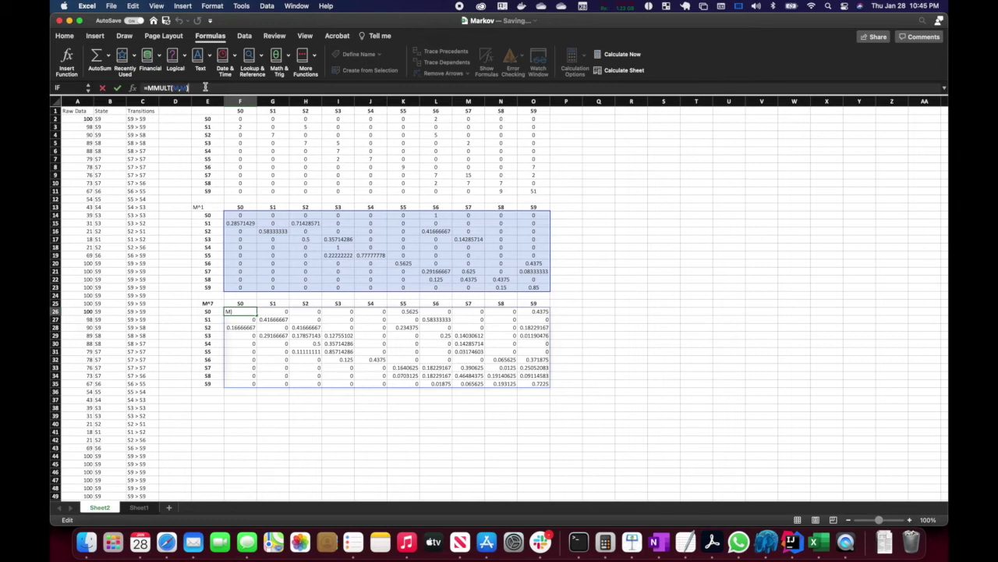
click(205, 88)
key(BackSpace)
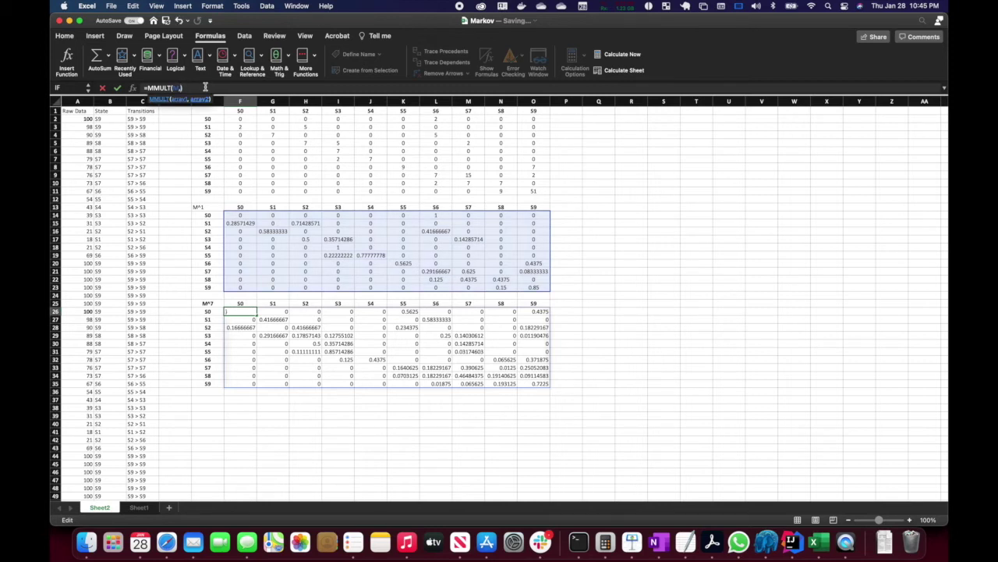
text(,mmult)
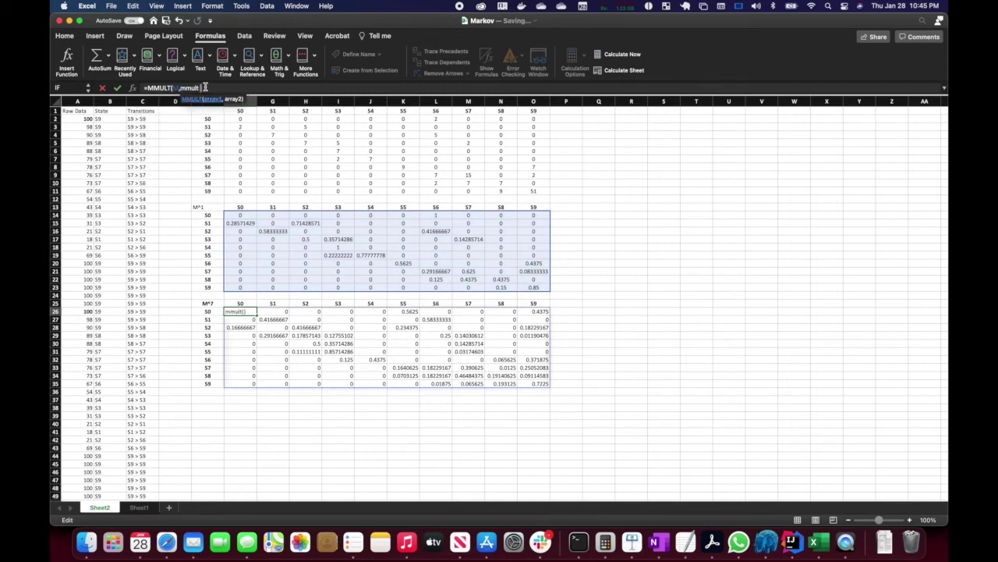
text((m,)
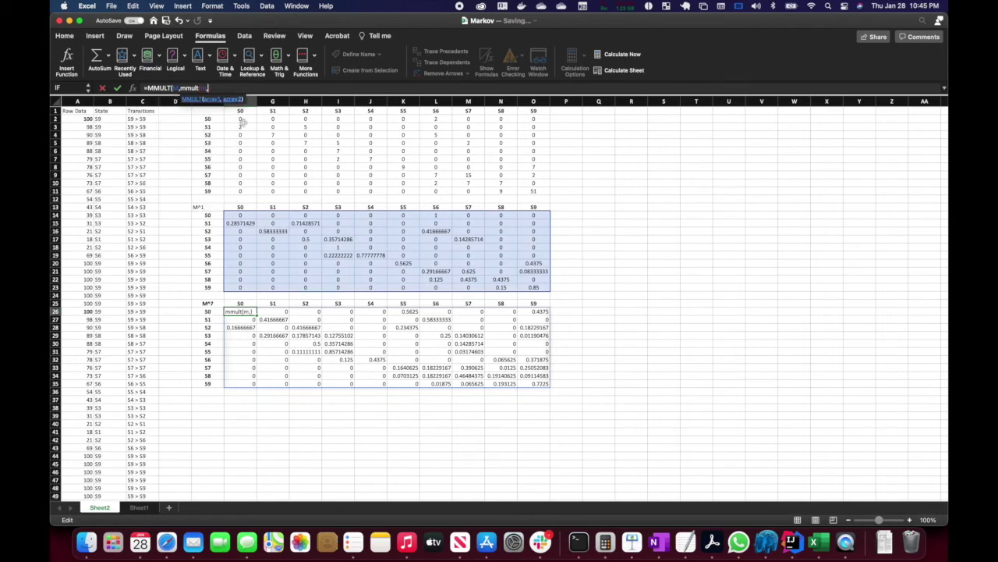
key(Left)
key(Left)
key(Left)
key(Left)
key(Left)
key(Left)
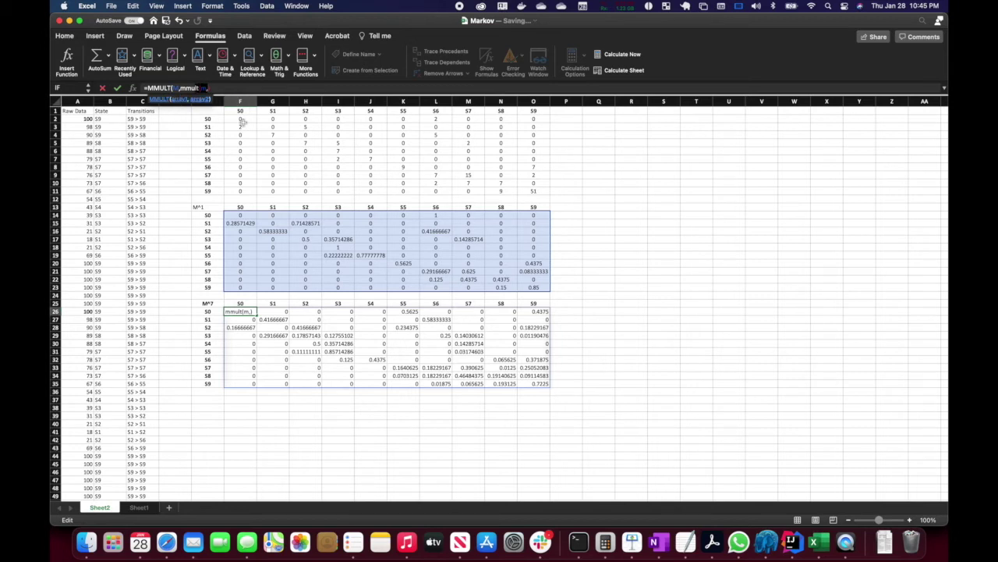
text(m)
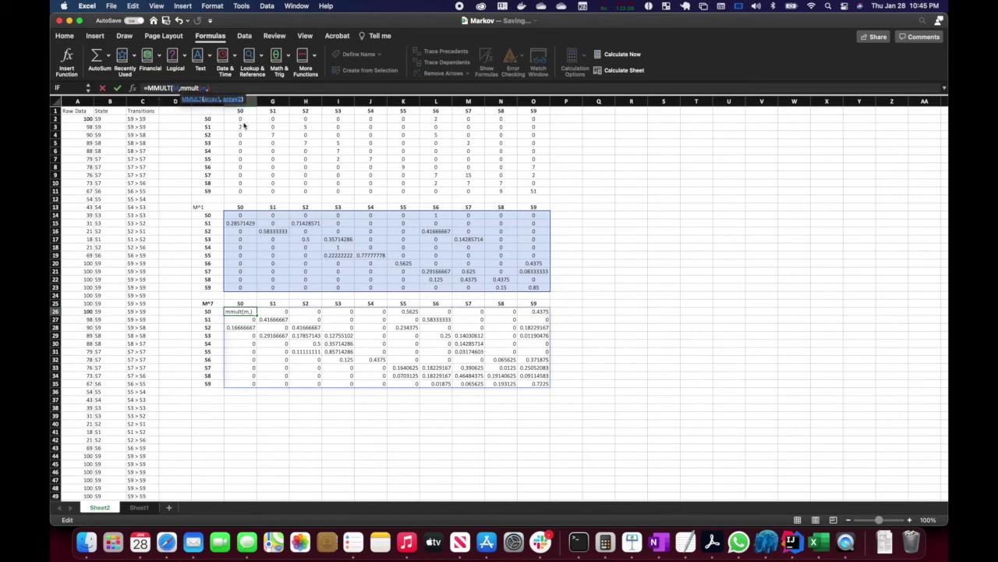
text(mmult(m,)
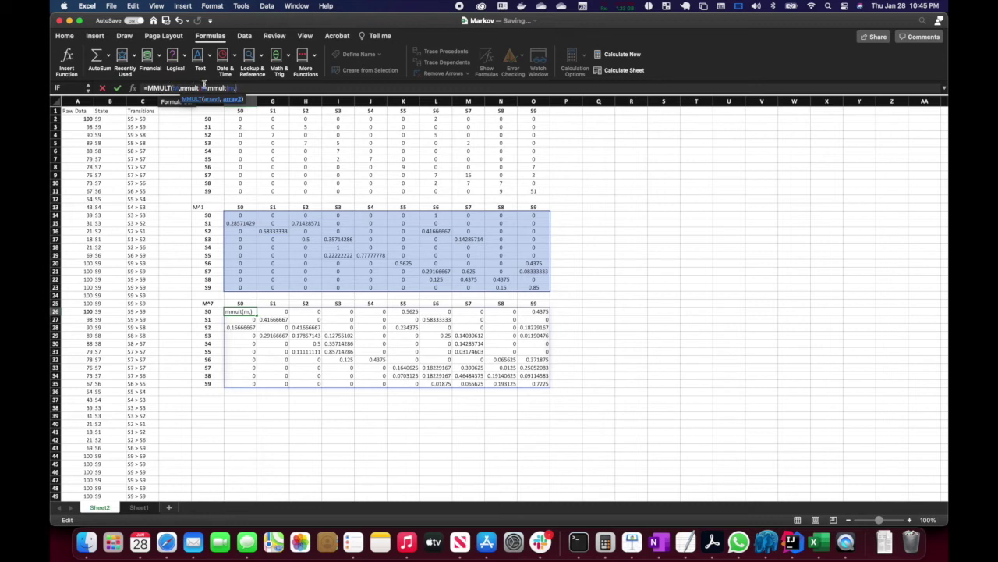
text(,mmult)
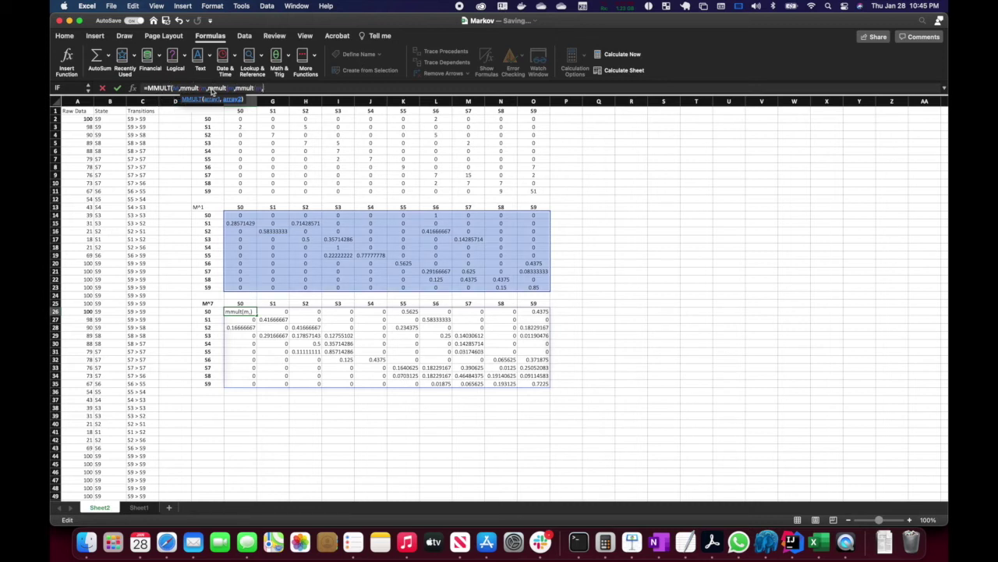
text(,mmult)
text(,mmult)
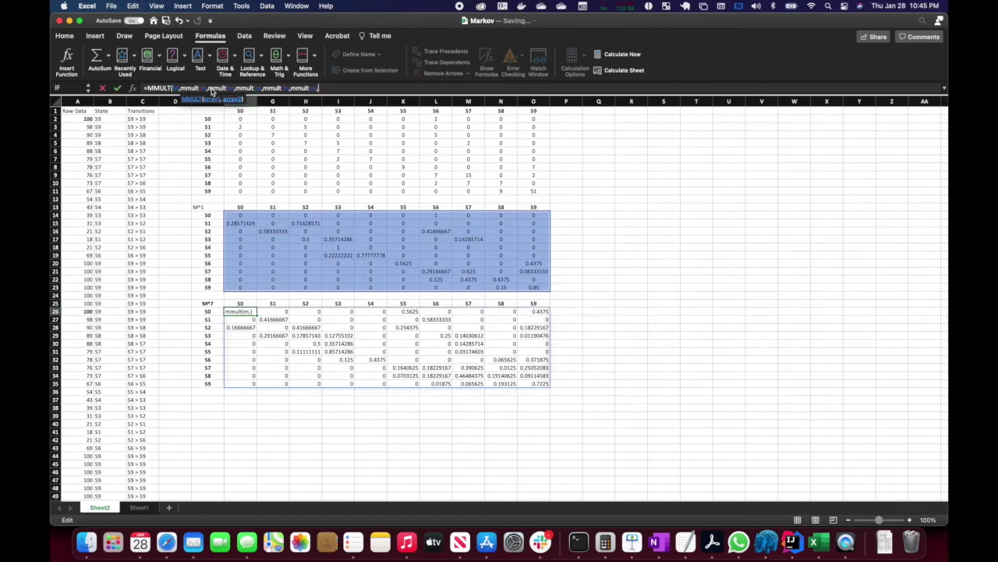
text(m)
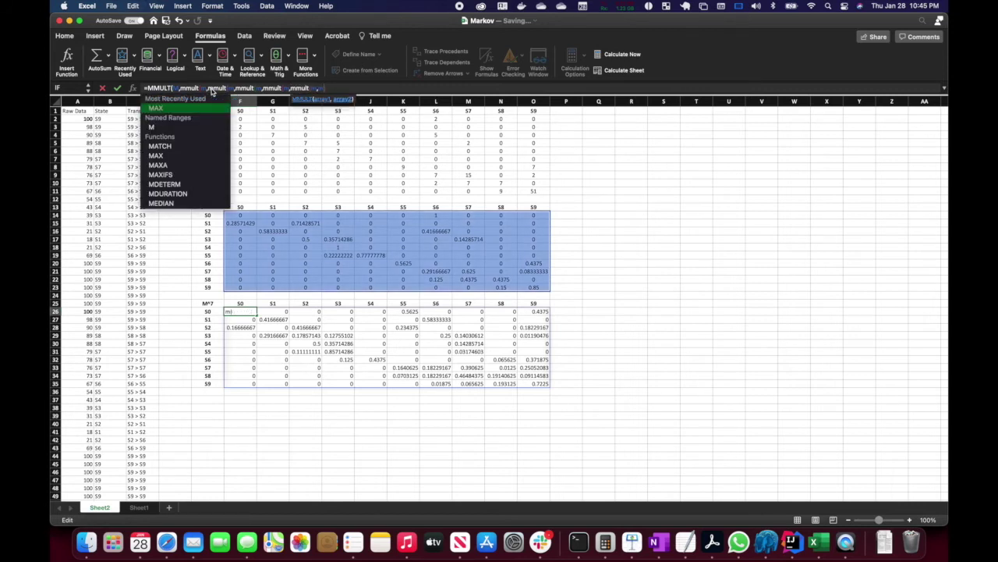
text())))
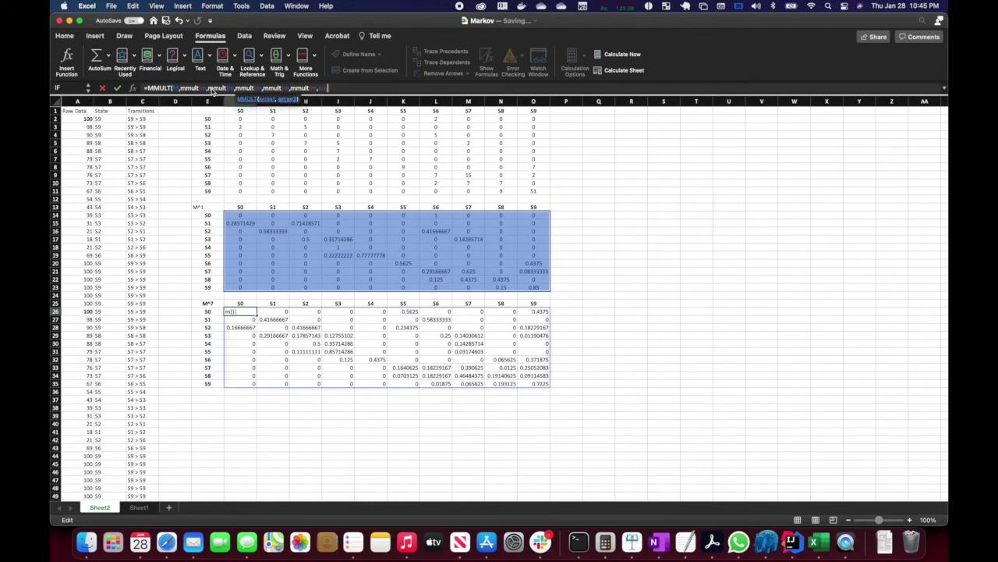
text())
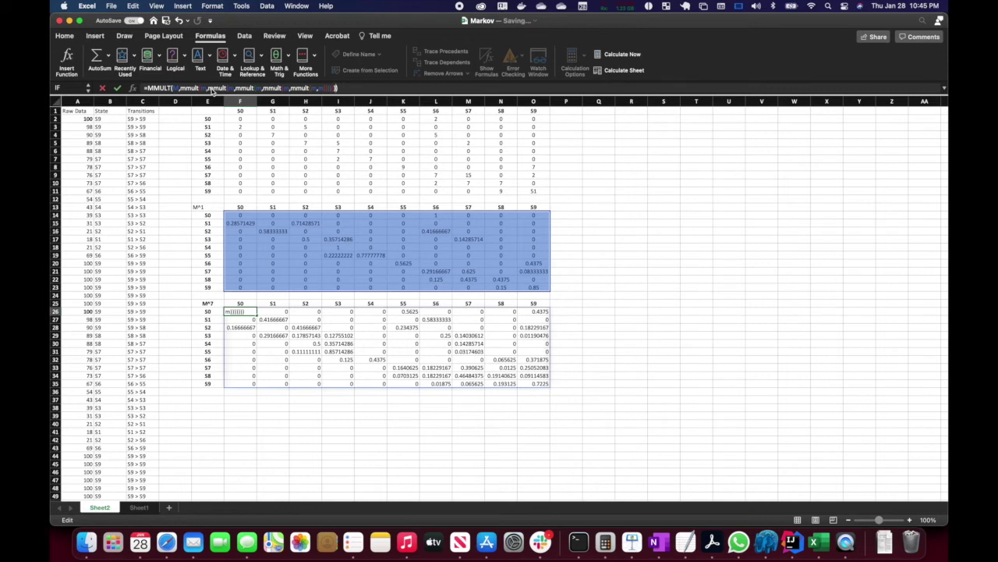
key(Return)
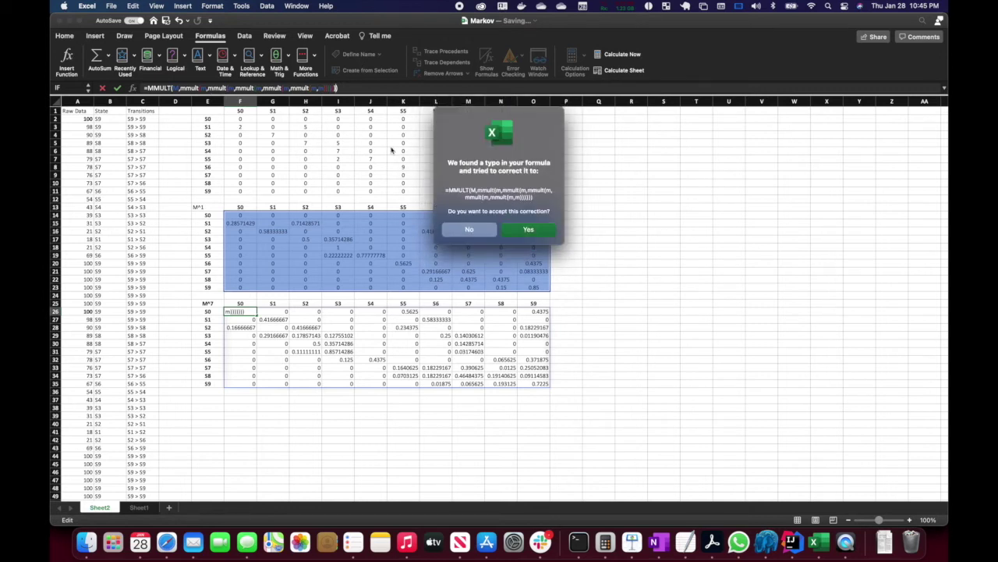
click(528, 231)
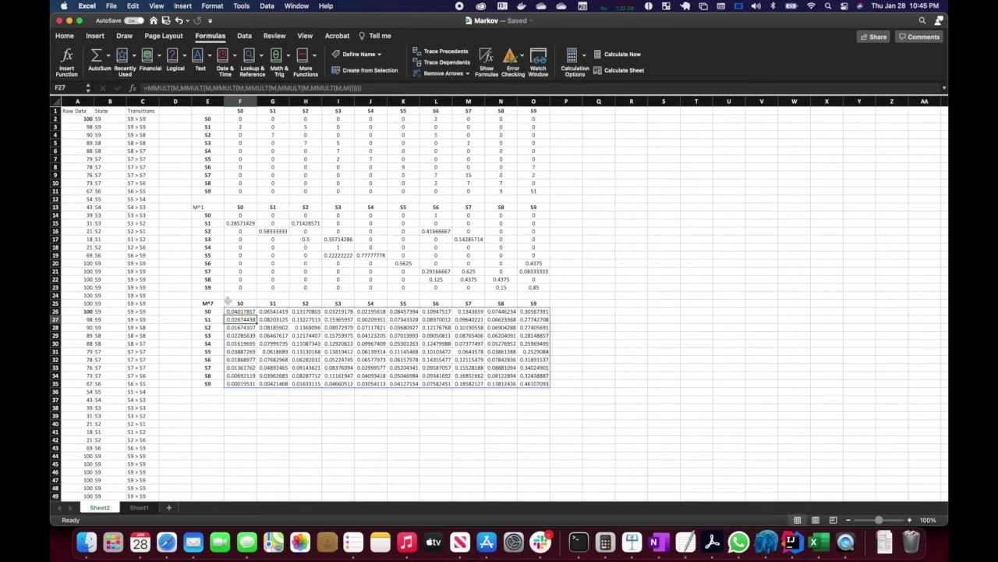
Examine the S0 and S1 column probabilities in the upper rows of the M^7 matrix.
click(194, 311)
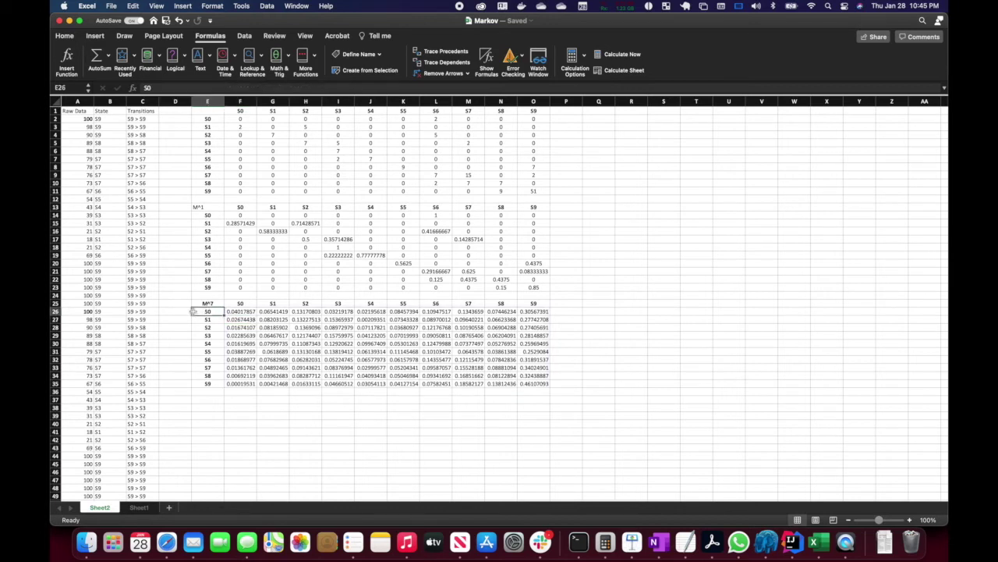
key(Right)
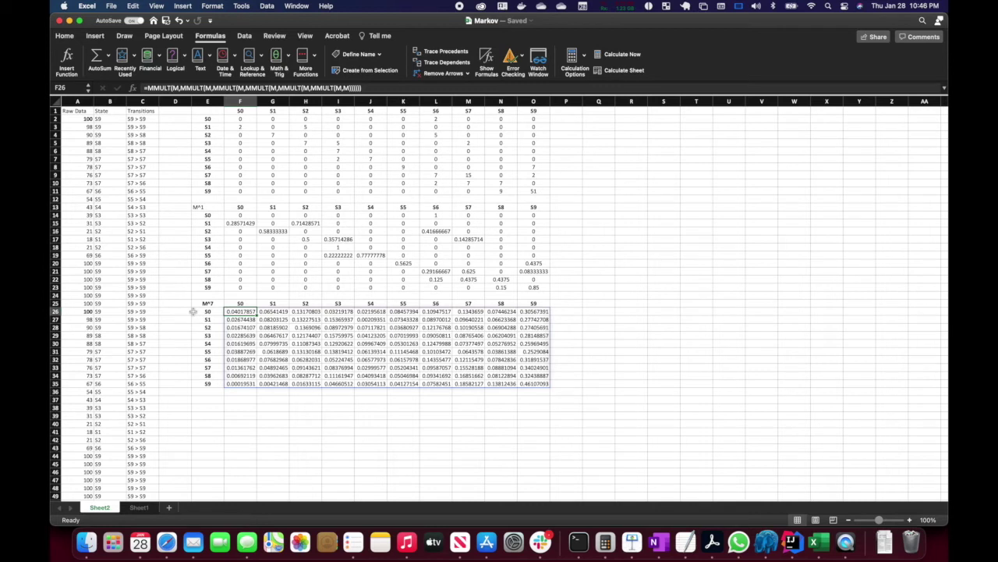
key(Down)
key(Down)
key(Right)
key(Down)
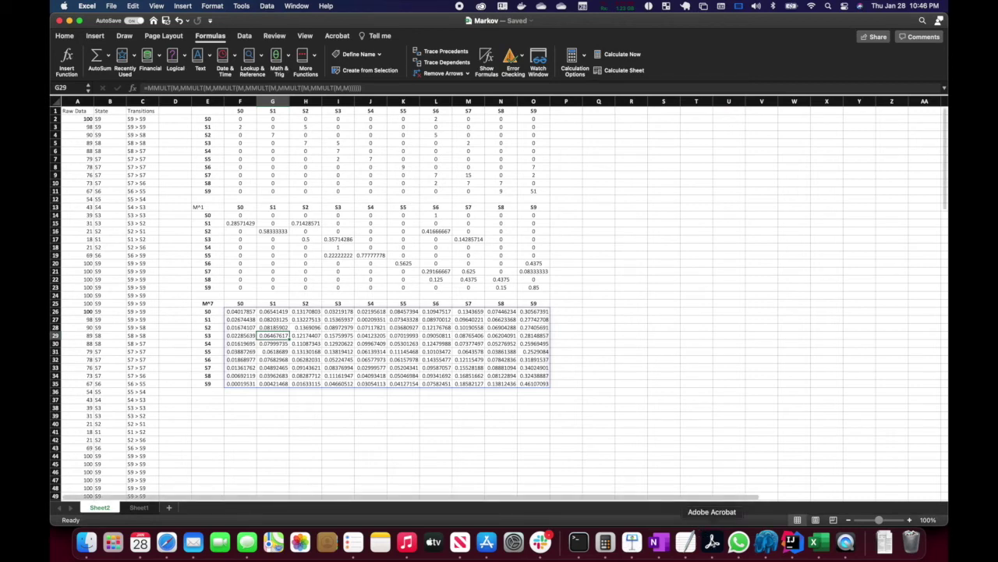
Check the run-out question in Markov Instructions.pdf, then return to the workbook and examine the S9 row of the M^7 matrix.
click(712, 541)
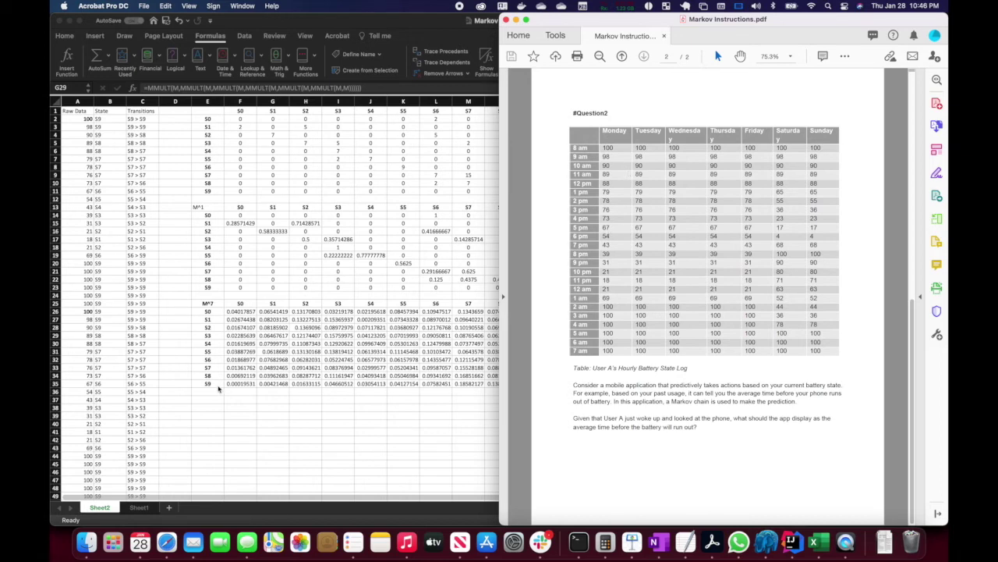
click(219, 388)
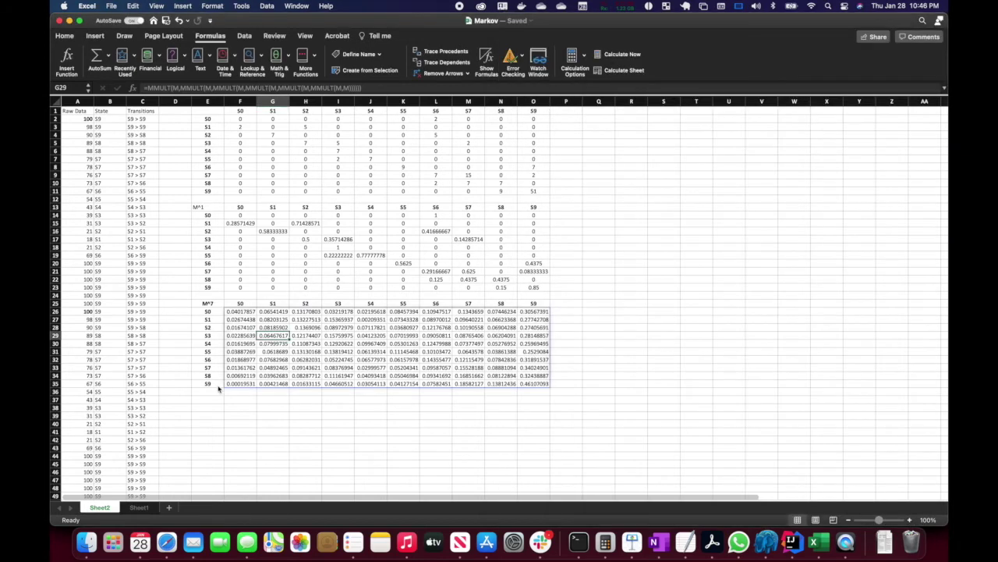
click(219, 387)
key(Right)
key(Right)
key(Right)
key(Right)
key(Right)
key(Right)
key(Right)
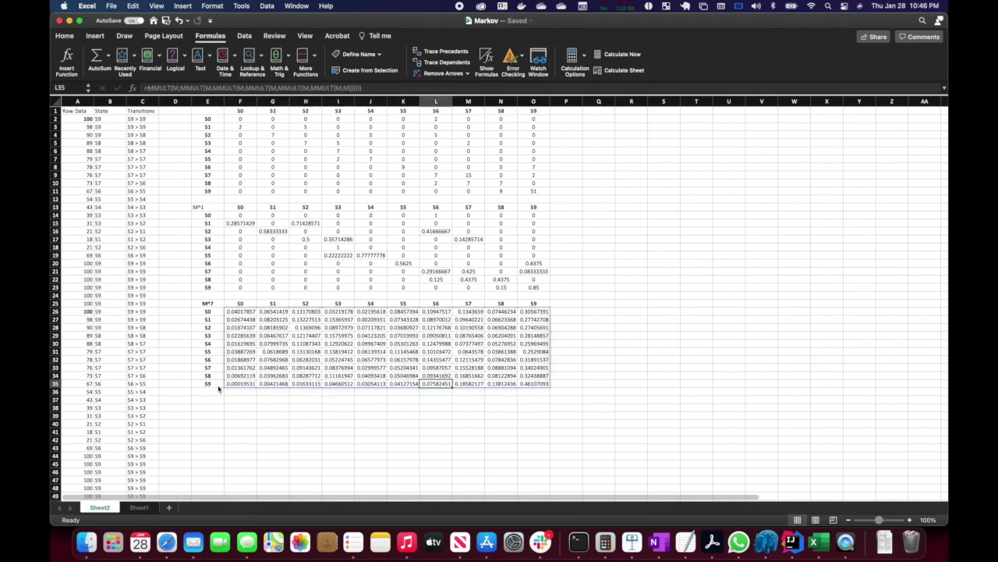
key(Right)
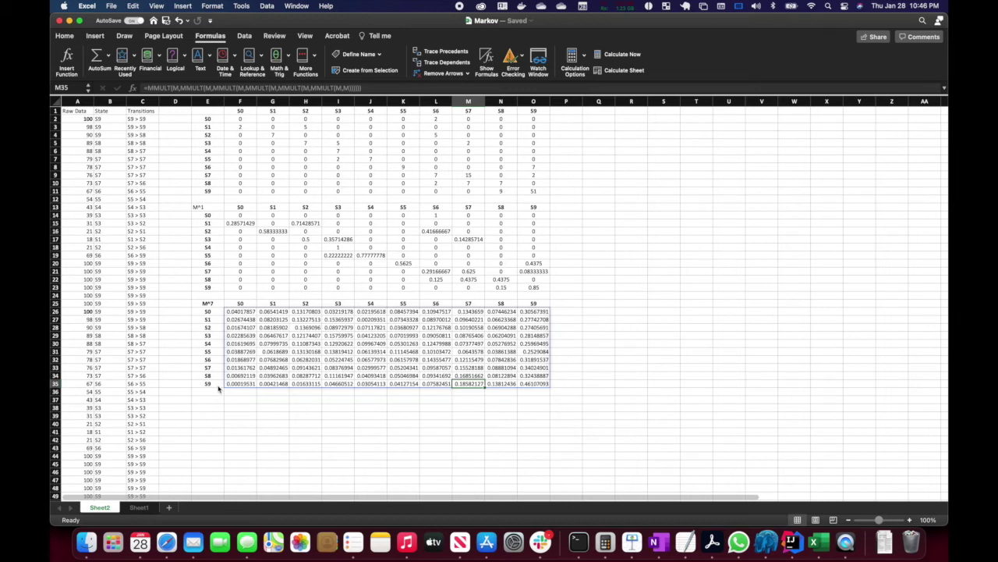
key(Return)
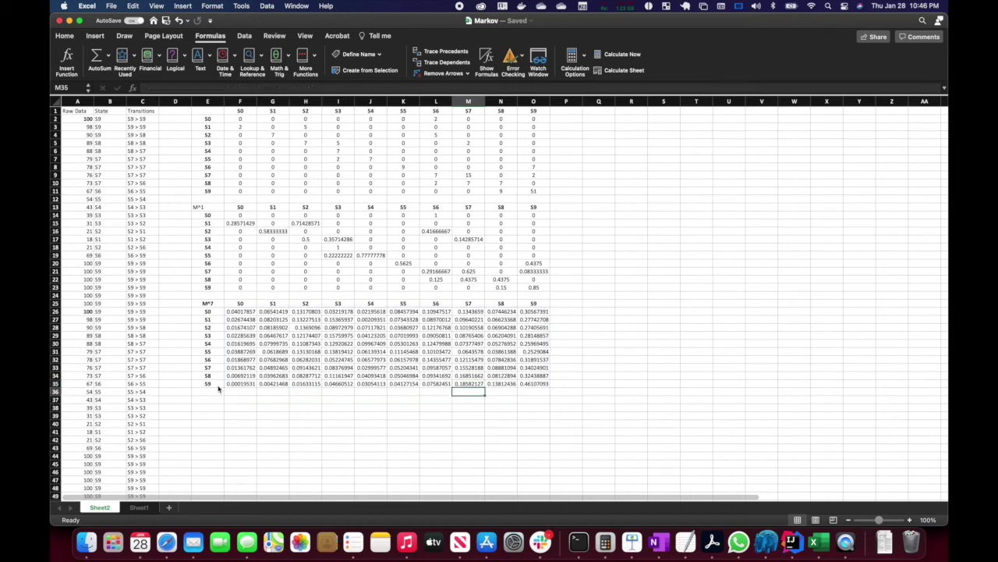
key(Return)
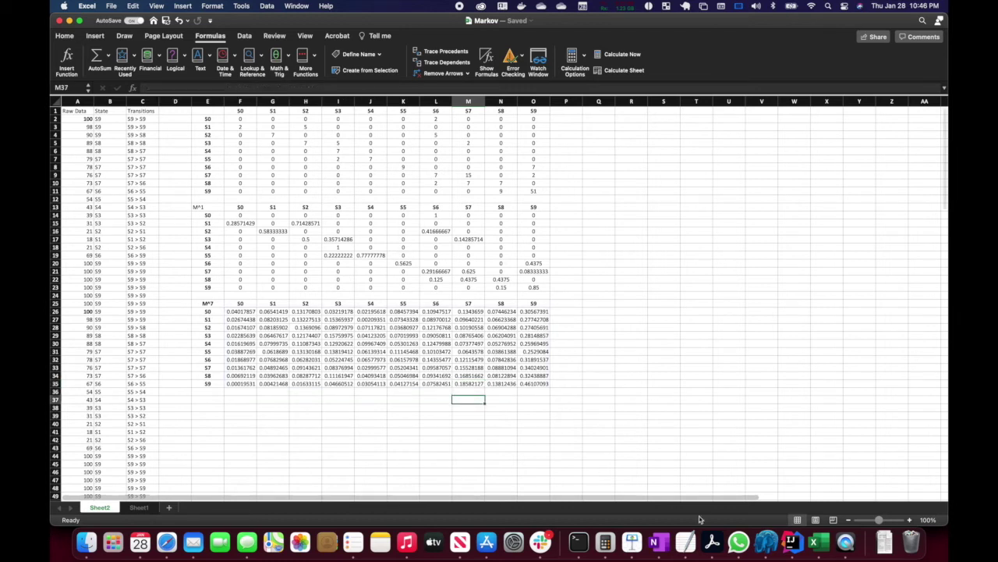
Reread User A's hourly battery log and the run-out question in Markov Instructions.pdf, comparing them with the M^7 matrix in the workbook.
click(712, 541)
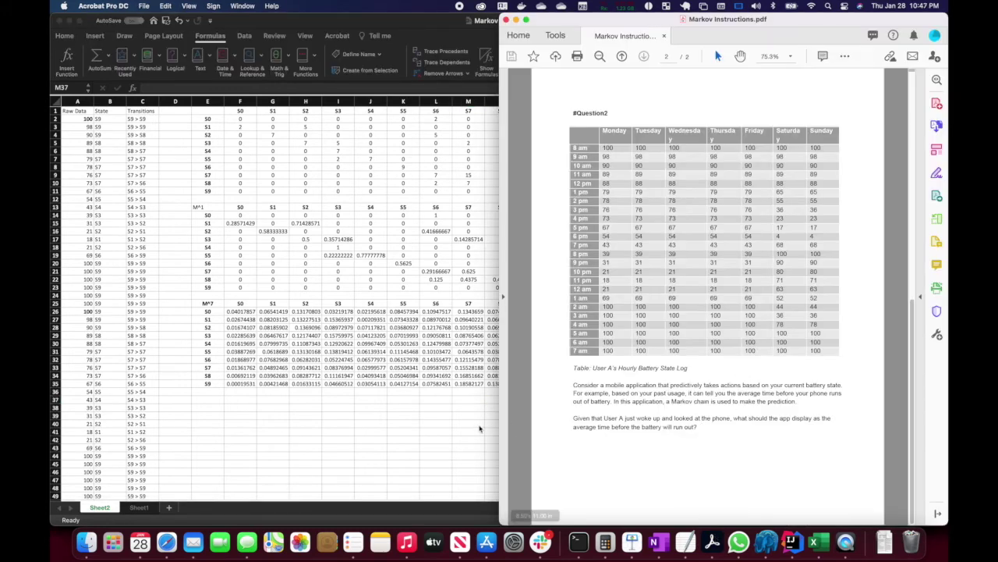
click(479, 428)
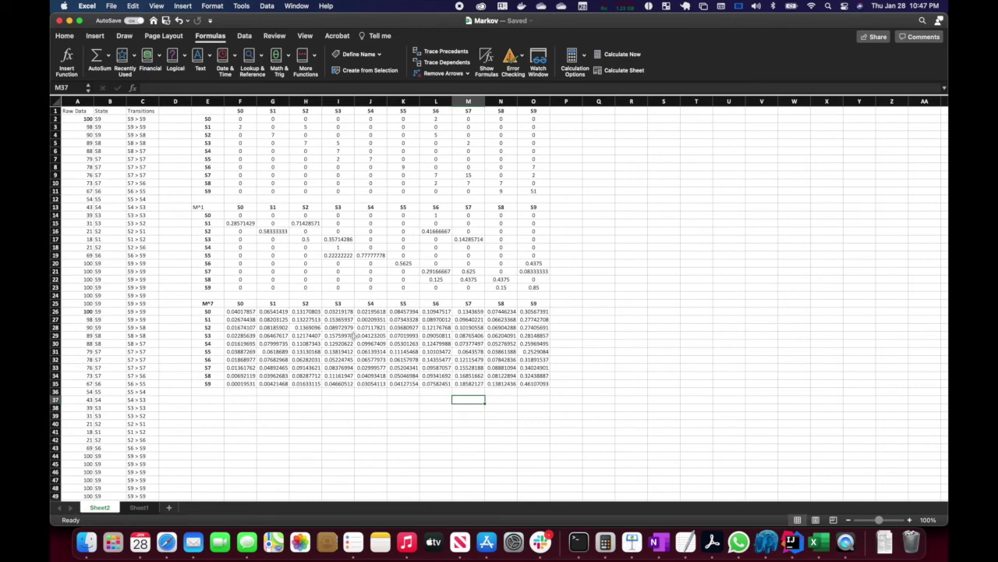
click(709, 542)
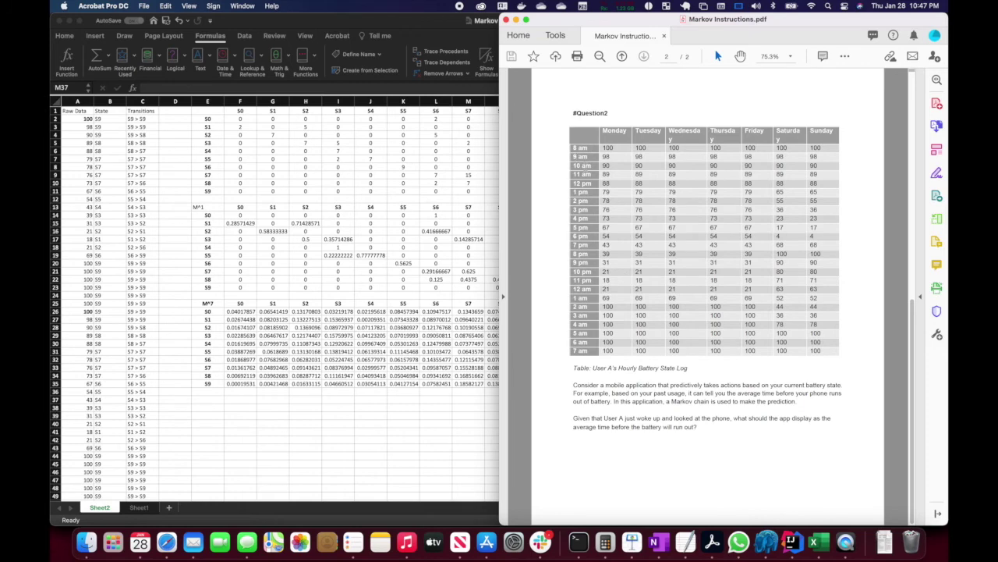
click(337, 411)
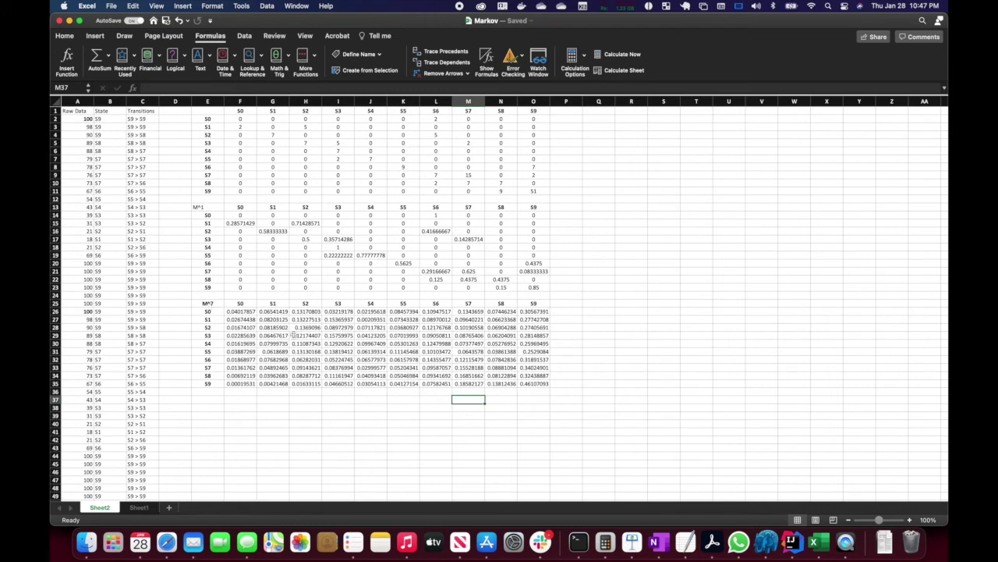
Enter the heading SteadyState in E37 below the M^7 matrix.
click(198, 405)
click(199, 403)
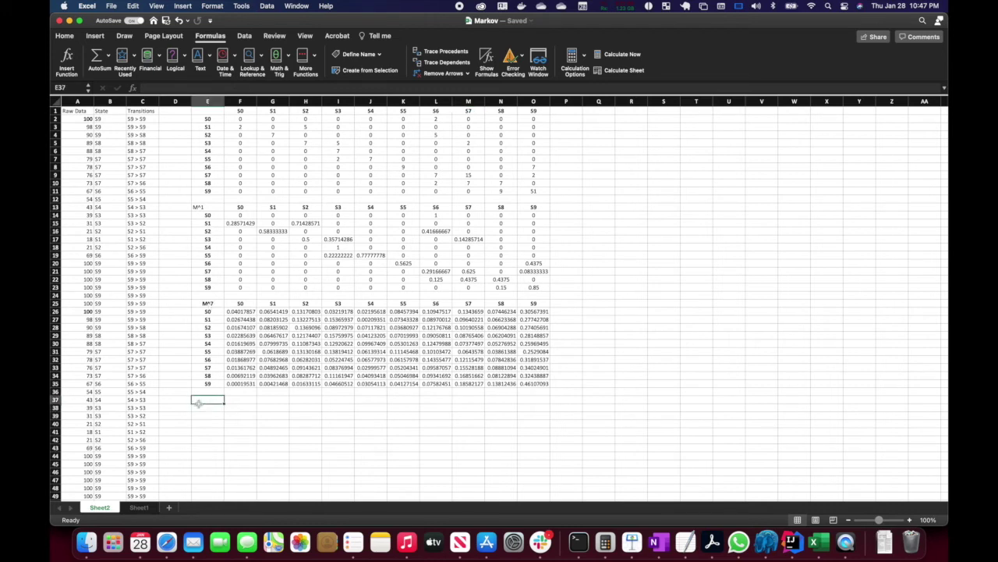
text(SteadyState)
key(Return)
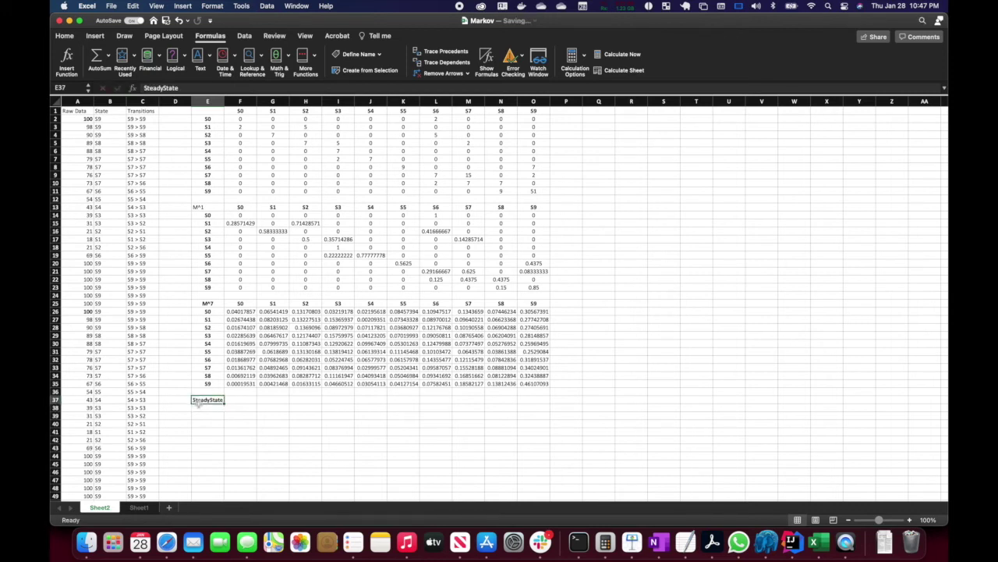
Copy the S0 to S9 row labels and column headings of the M^7 matrix to E38:E47 and F37:O37 around the SteadyState matrix.
drag(215, 313, 216, 384)
key(super+c)
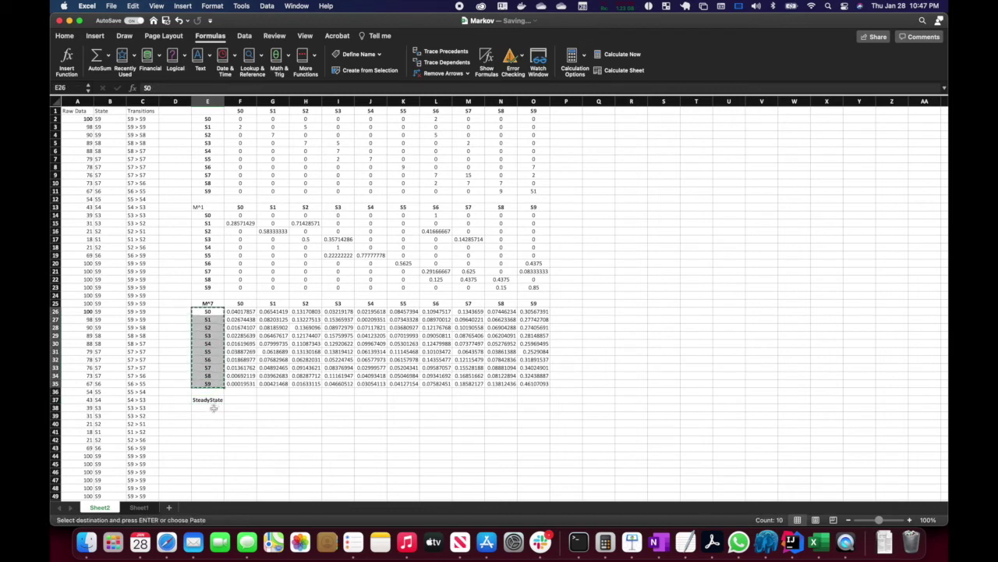
click(207, 407)
key(super+v)
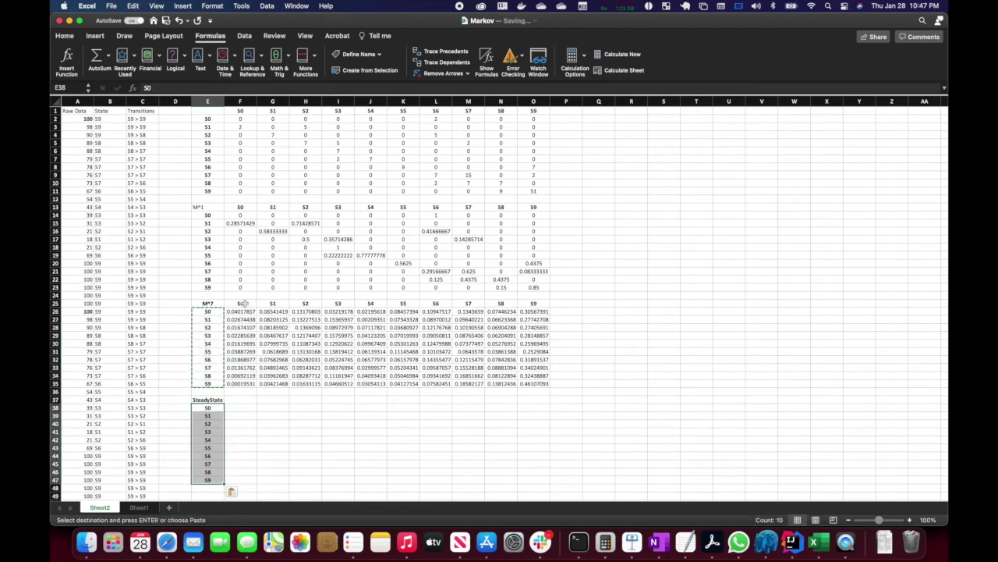
drag(243, 303, 530, 303)
key(super+c)
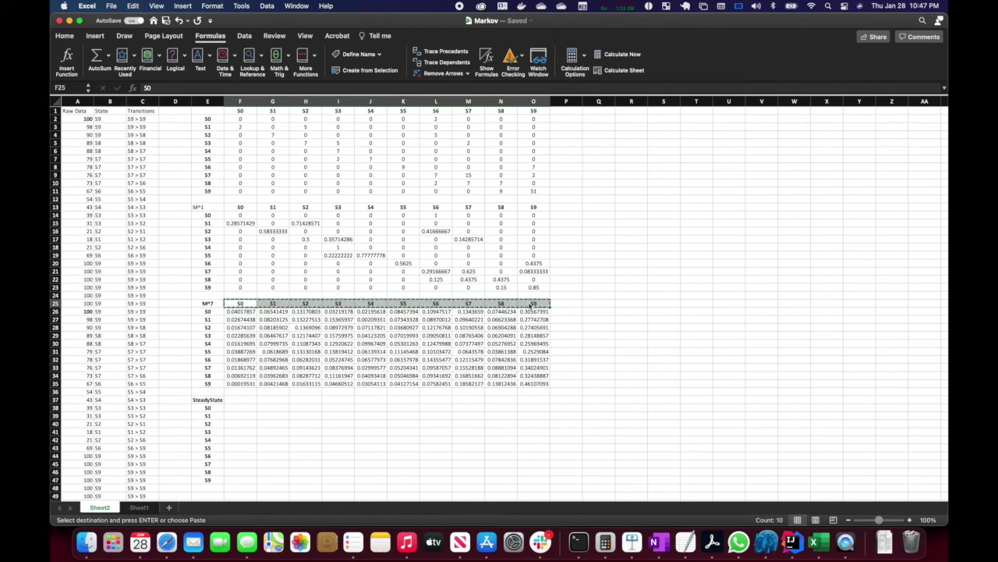
click(247, 400)
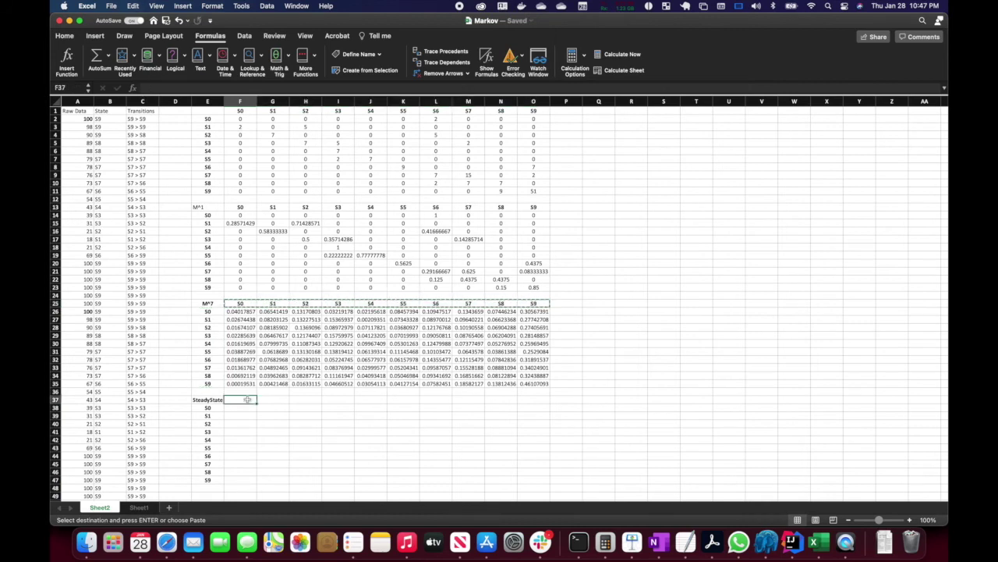
key(super+v)
Begin the formula =mmult(m, in F38 and copy its mmult(m, portion for nesting.
click(247, 407)
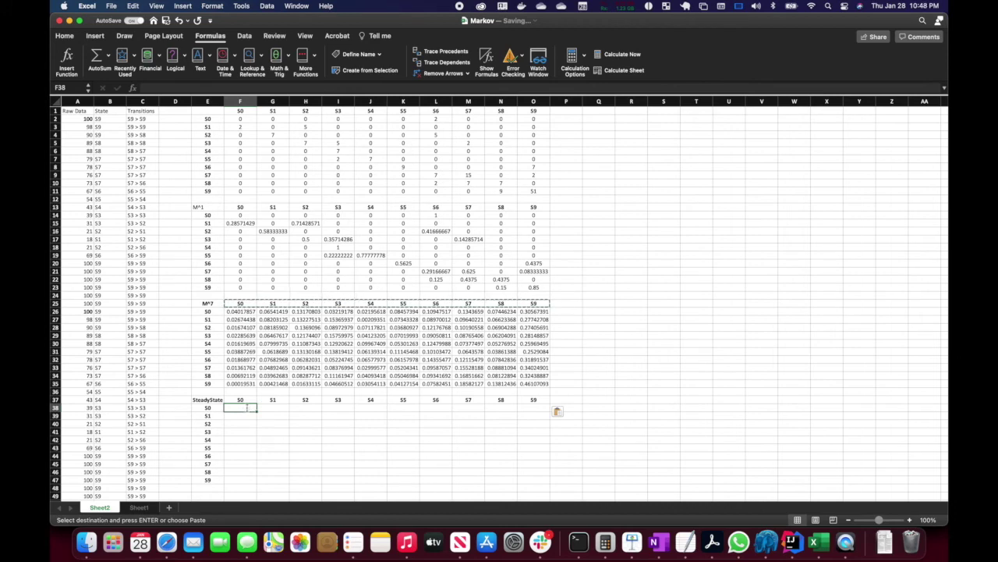
text(=mmult()
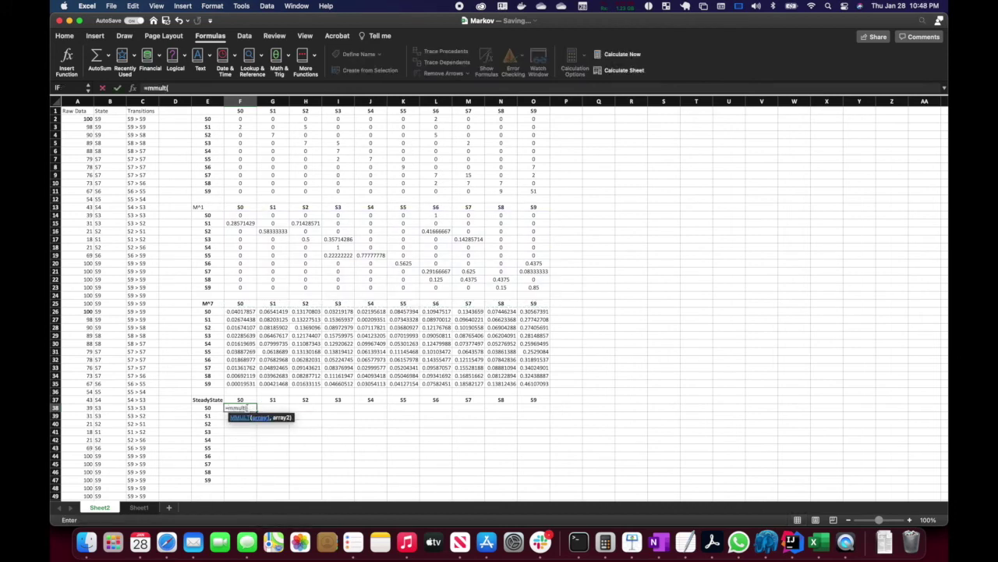
text(m,)
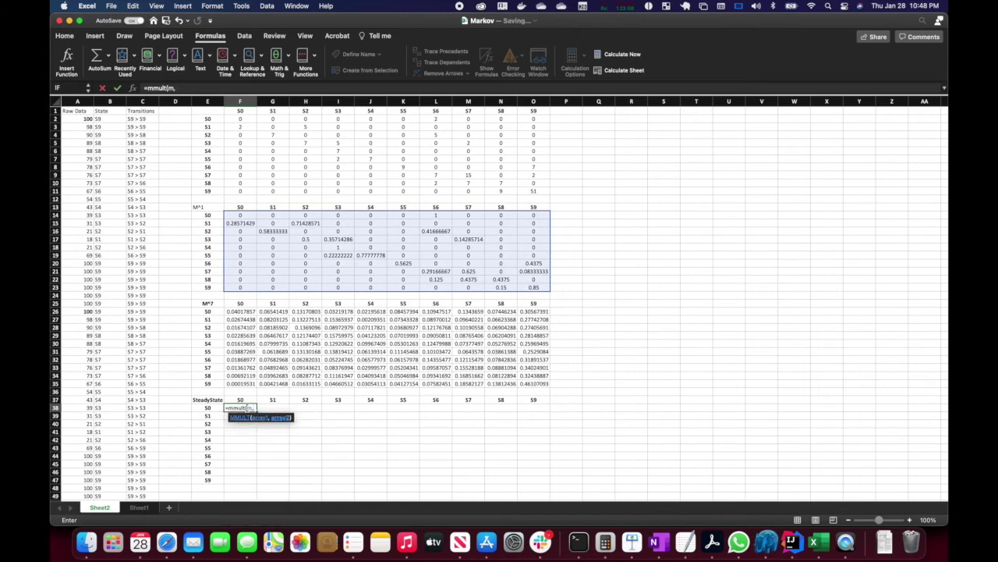
click(181, 87)
key(Left)
key(Left)
key(Left)
key(Left)
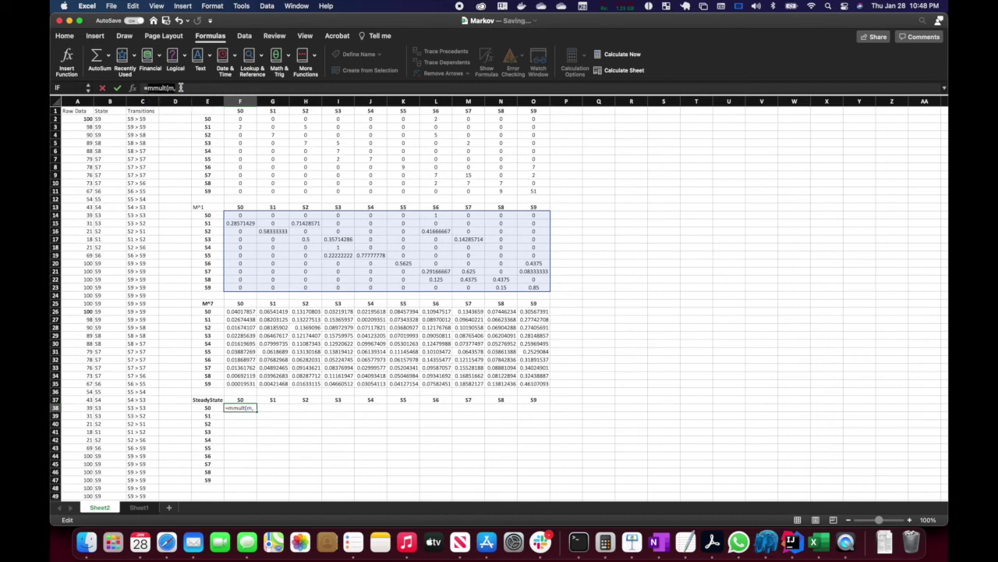
key(Right)
key(Right)
key(Right)
key(Right)
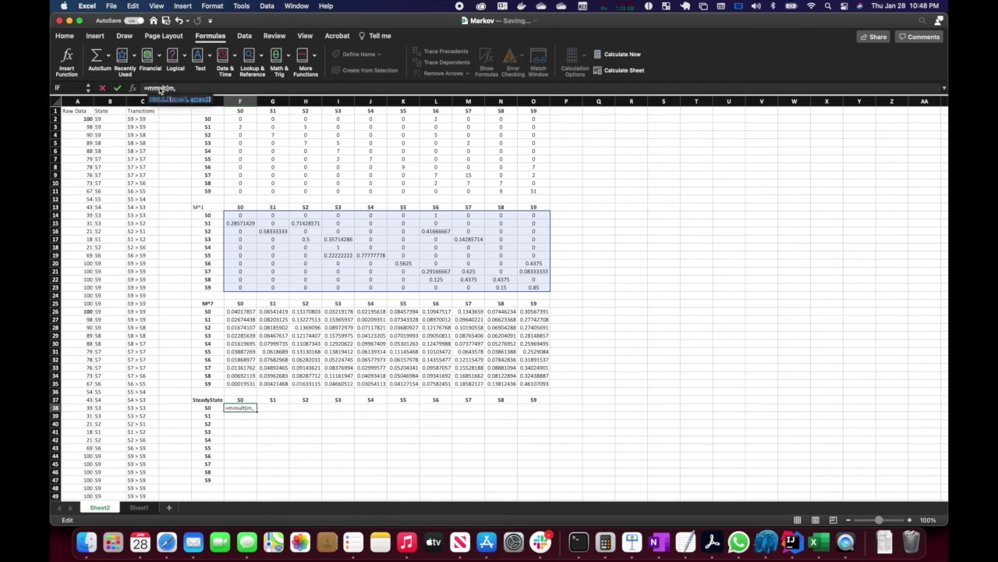
Extend the formula in F38 by nesting the copied mmult(m, portion well over 100 times.
key(super+v)
key(super+v)
key(super+v)
key(super+v)
key(super+v)
key(super+v)
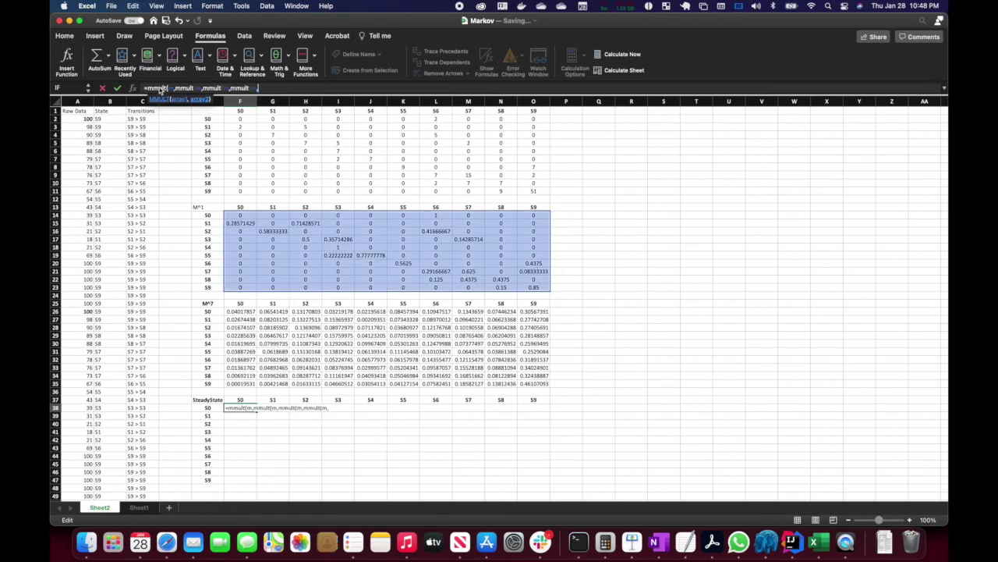
key(super+v)
key(super+v)
key(super+v)
key(super+v)
key(super+v)
key(super+v)
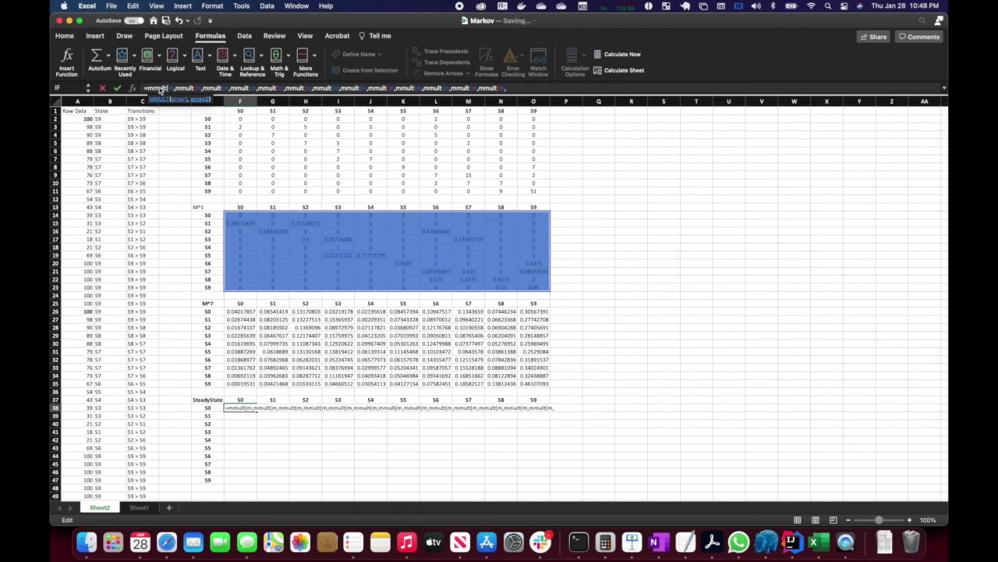
key(super+v)
key(super+v)
key(super+v)
key(super+v)
key(super+v)
key(super+v)
key(super+v)
key(super+v)
key(super+v)
key(super+v)
key(super+v)
key(super+v)
key(super+v)
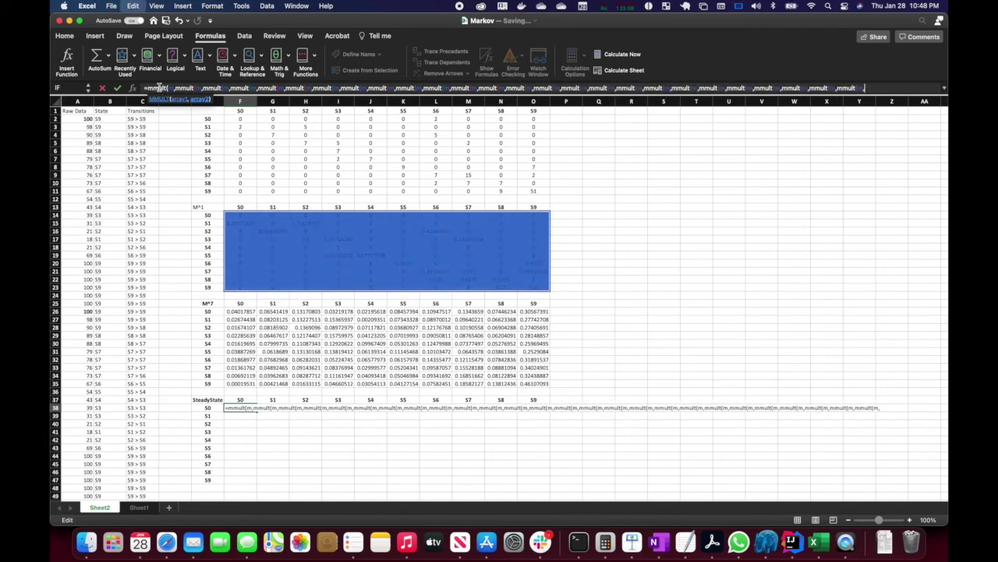
key(super+v)
key(super+v)
key(super+v)
key(super+v)
key(super+v)
key(super+v)
key(super+v)
key(super+v)
key(super+v)
key(super+v)
key(super+v)
key(super+v)
key(super+v)
key(super+v)
key(super+v)
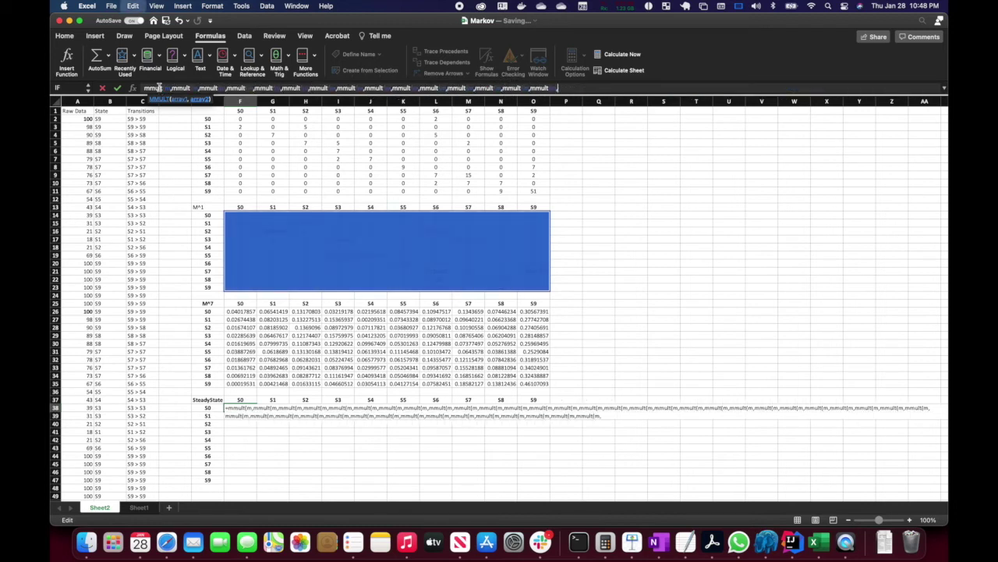
key(super+v)
key(super+v)
key(super+v)
key(super+v)
key(super+v)
key(super+v)
key(super+v)
key(super+v)
key(super+v)
key(super+v)
key(super+v)
key(super+v)
key(super+v)
key(super+v)
key(super+v)
key(super+v)
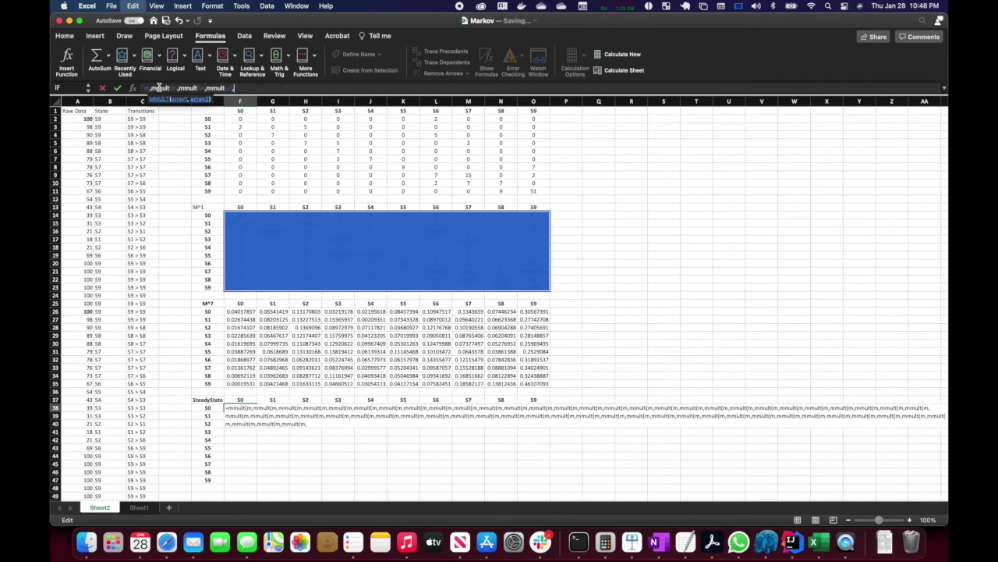
key(super+v)
key(super+v)
key(super+v)
key(super+v)
key(super+v)
key(super+v)
key(super+v)
key(super+v)
key(super+v)
key(super+v)
key(super+v)
key(super+v)
key(super+v)
key(super+v)
key(super+v)
key(super+v)
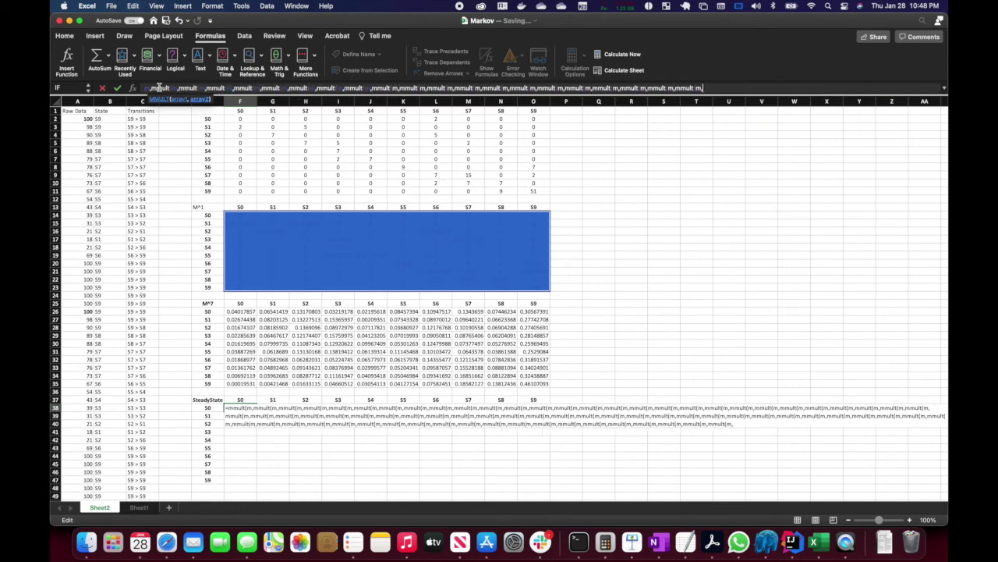
key(super+v)
key(super+v)
key(super+v)
key(super+v)
key(super+v)
key(super+v)
key(super+v)
key(super+v)
key(super+v)
key(super+v)
key(super+v)
key(super+v)
key(super+v)
key(super+v)
key(super+v)
key(super+v)
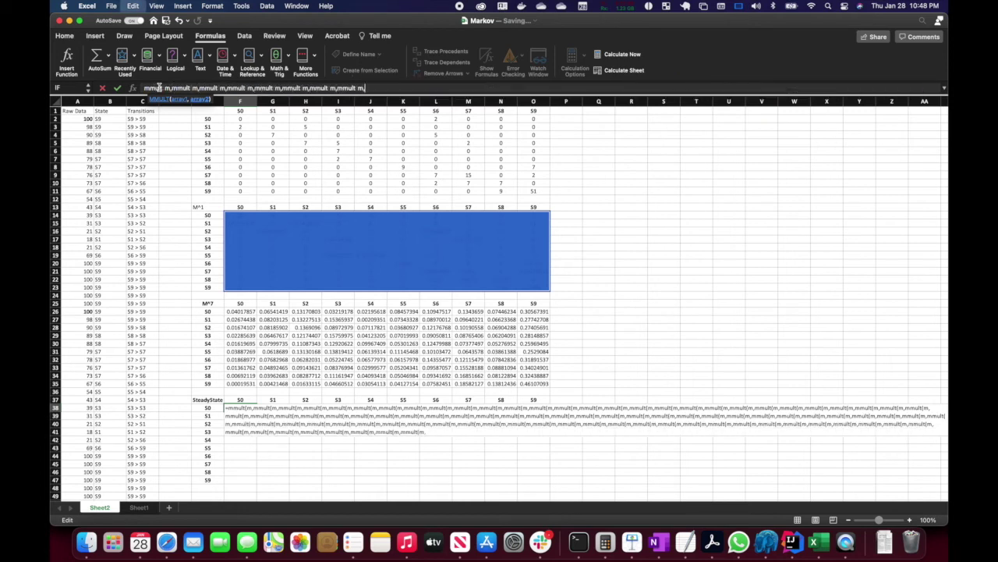
key(super+v)
key(super+v)
key(super+v)
key(super+v)
key(super+v)
key(super+v)
key(super+v)
key(super+v)
key(super+v)
key(super+v)
key(super+v)
key(super+v)
key(super+v)
key(super+v)
key(super+v)
key(super+v)
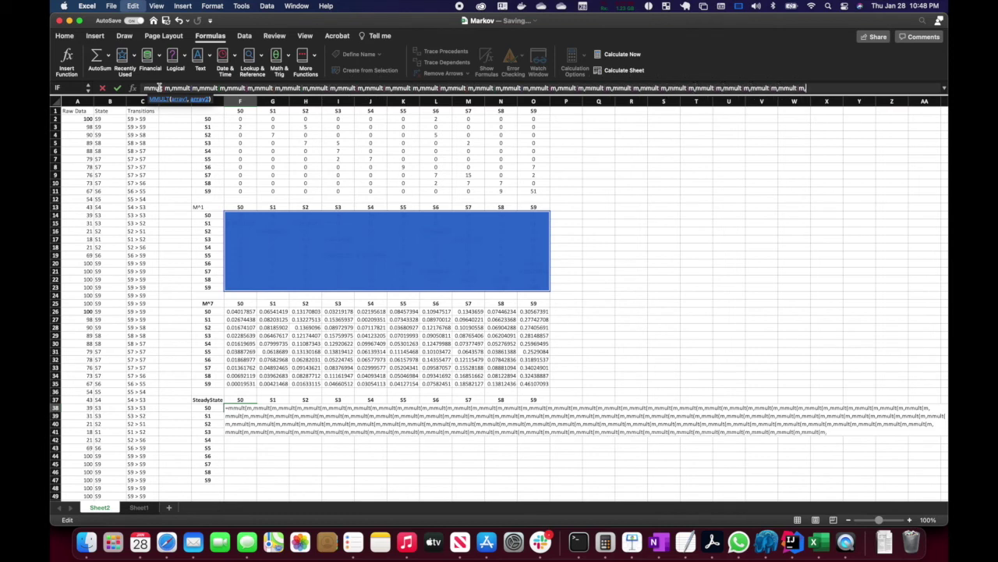
key(super+v)
key(super+v)
key(super+v)
key(super+v)
key(super+v)
key(super+v)
key(super+v)
key(super+v)
key(super+v)
key(super+v)
key(super+v)
key(super+v)
key(super+v)
key(super+v)
key(super+v)
key(super+v)
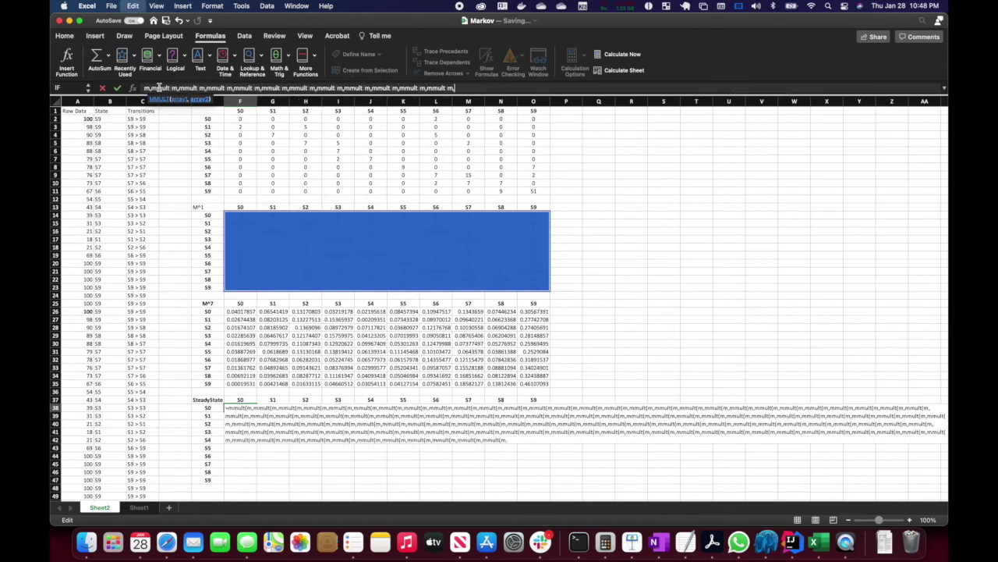
key(super+v)
key(super+v)
key(super+v)
key(super+v)
key(super+v)
key(super+v)
key(super+v)
key(super+v)
key(super+v)
key(super+v)
key(super+v)
key(super+v)
key(super+v)
key(super+v)
key(super+v)
key(super+v)
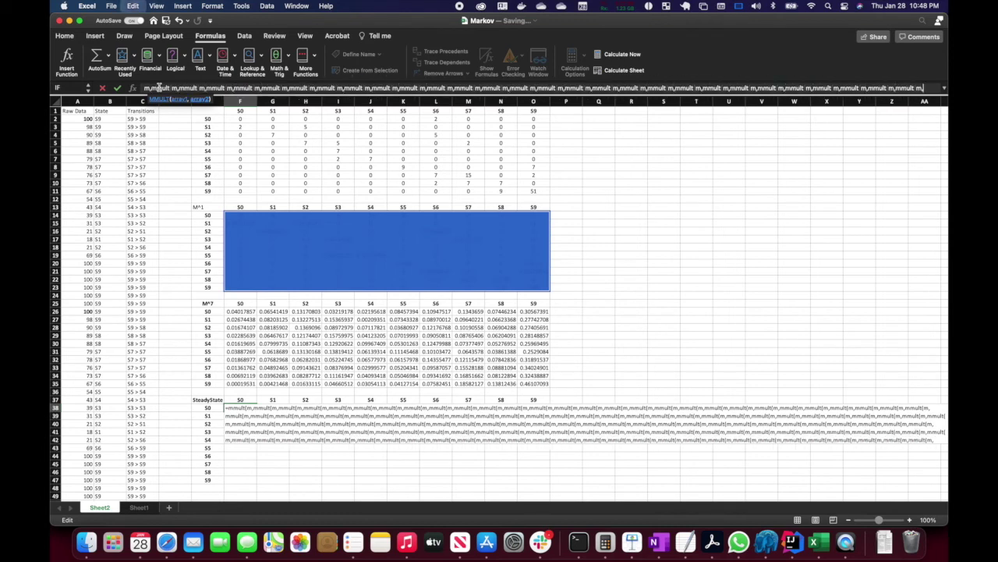
key(super+v)
key(super+v)
key(super+v)
key(super+v)
key(super+v)
key(super+v)
key(super+v)
key(super+v)
key(super+v)
key(super+v)
key(super+v)
key(super+v)
key(super+v)
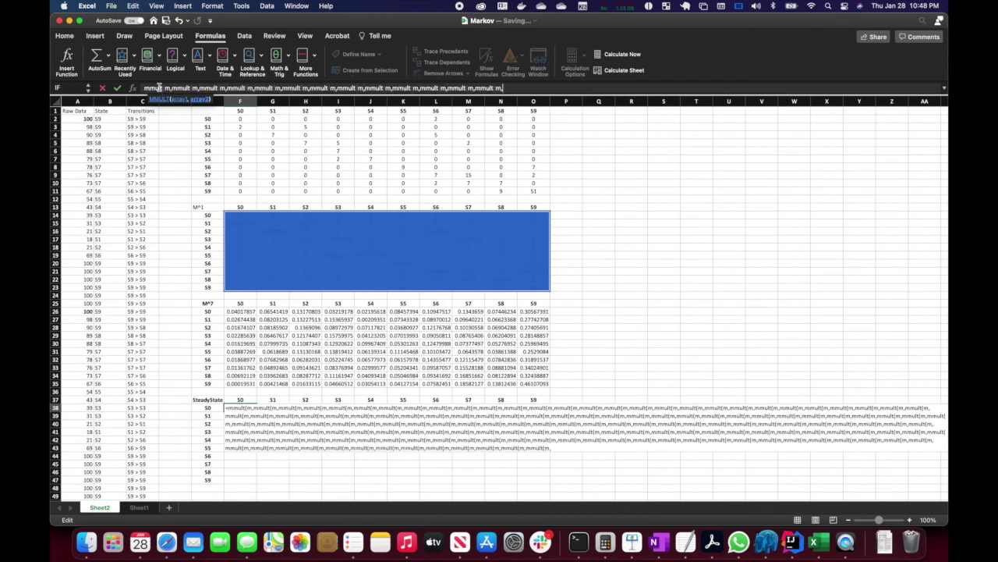
Try to complete the nested MMULT formula in F38 with a final m and a run of closing parentheses.
text(m)
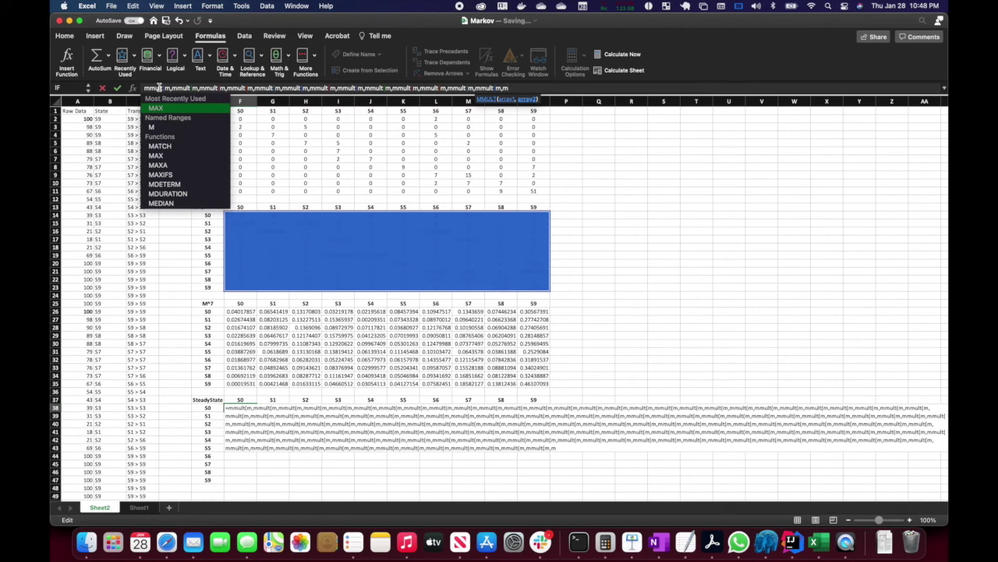
text())))))
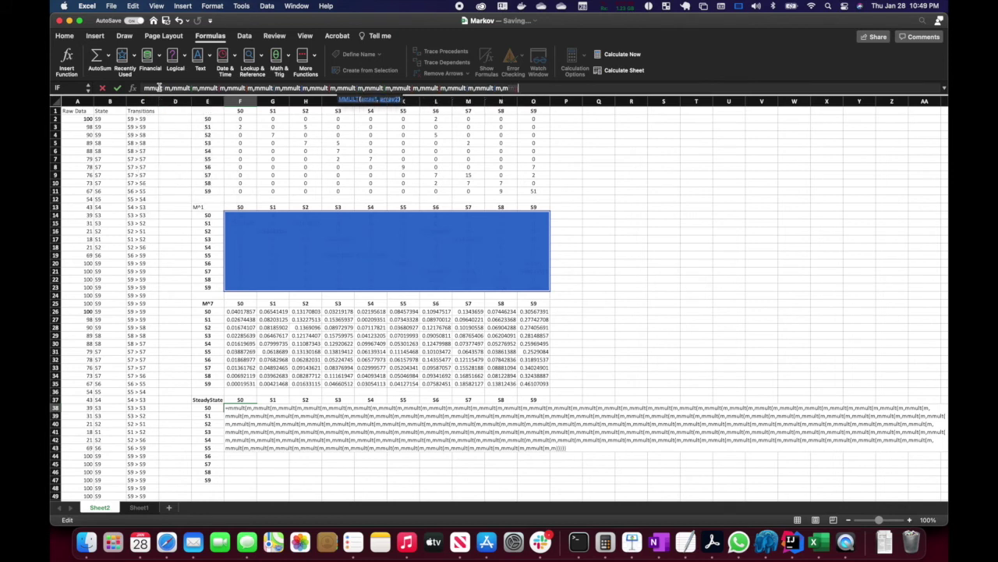
text())))))))))))))))))))))
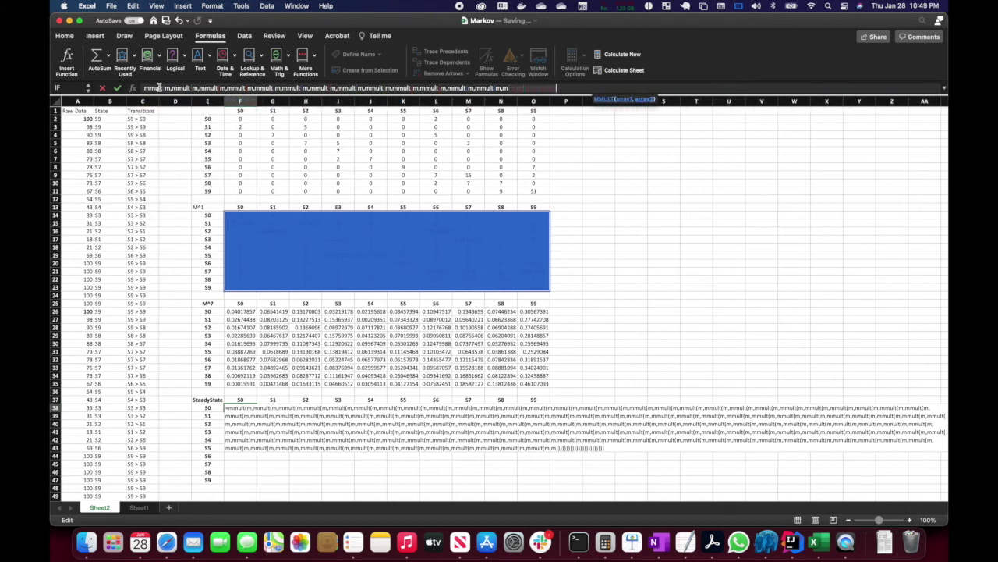
text())))
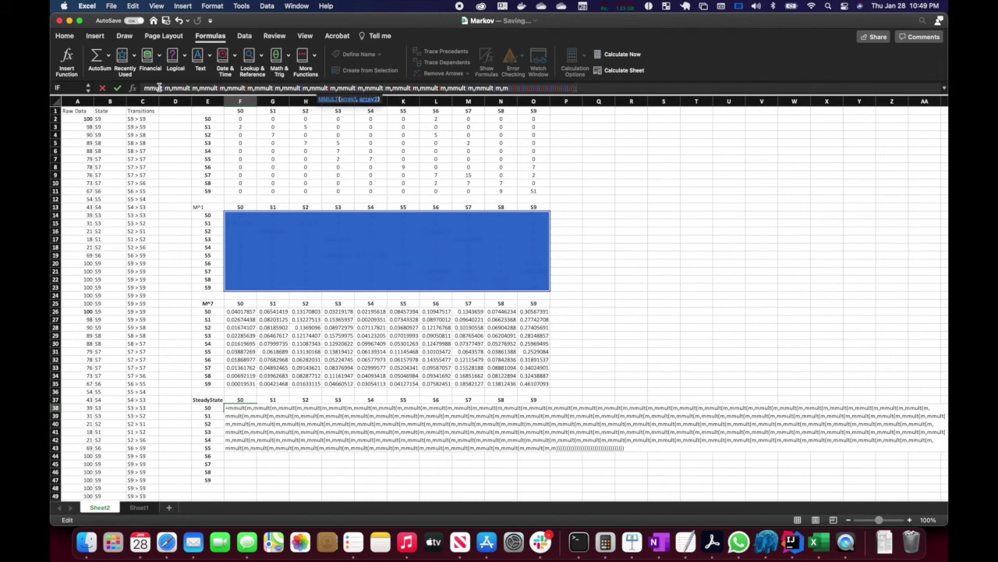
key(Return)
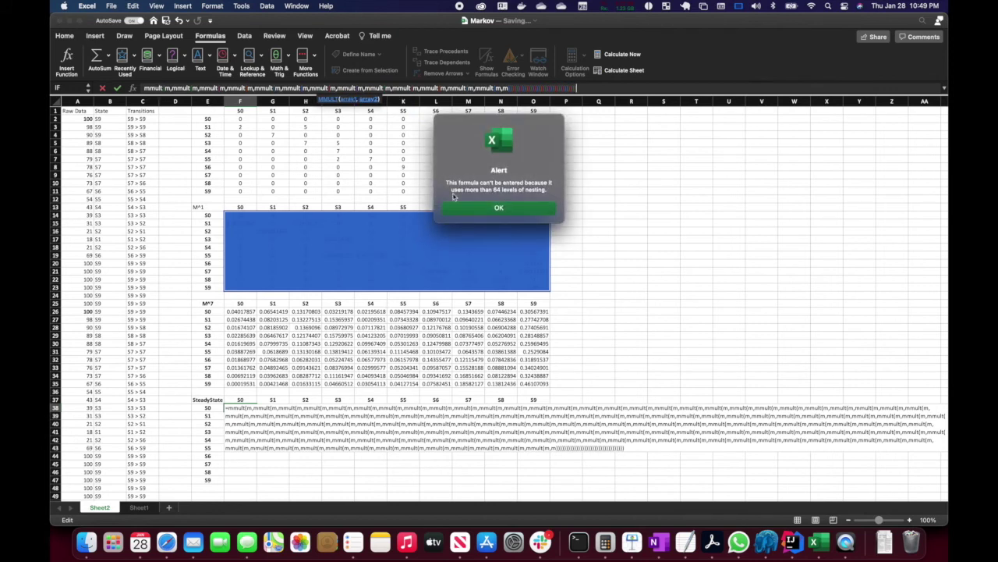
click(498, 210)
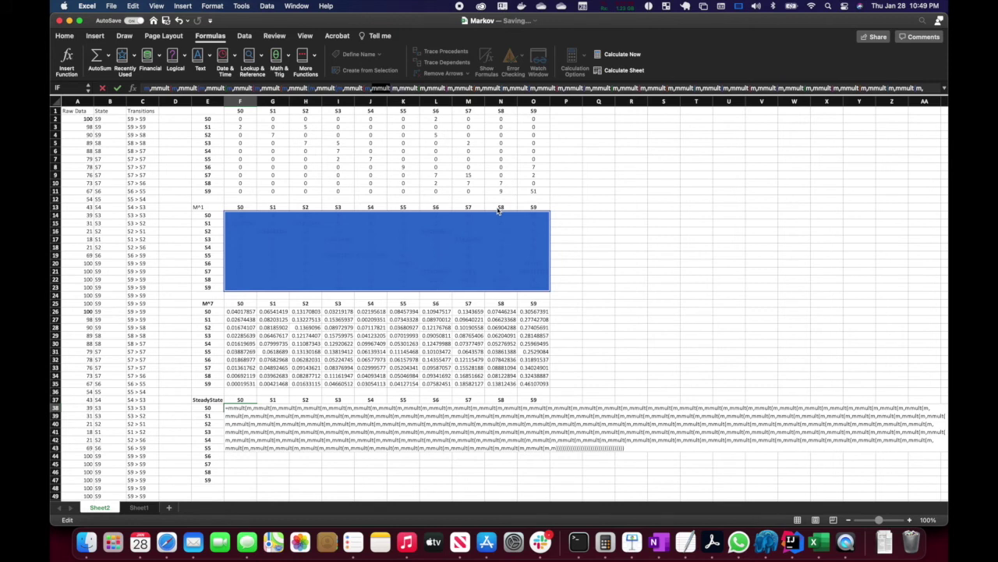
key(Escape)
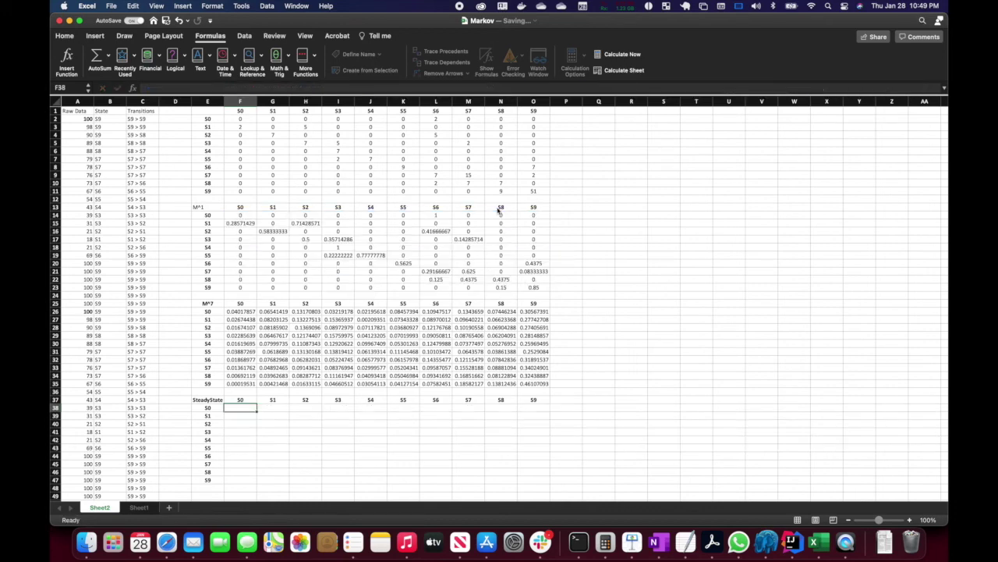
Replace the SteadyState heading in E37 with M^64 and return to F38.
key(Left)
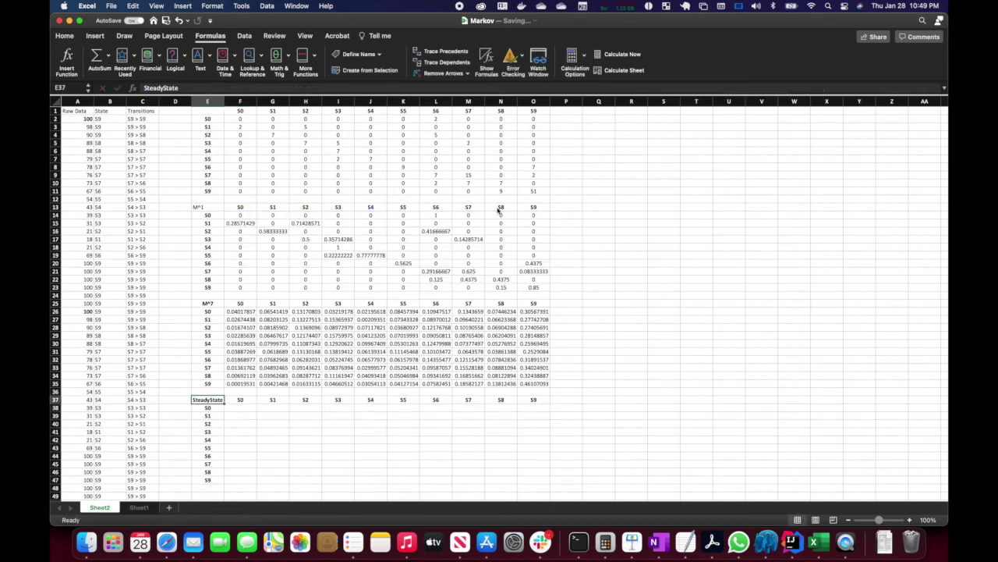
text(M^64)
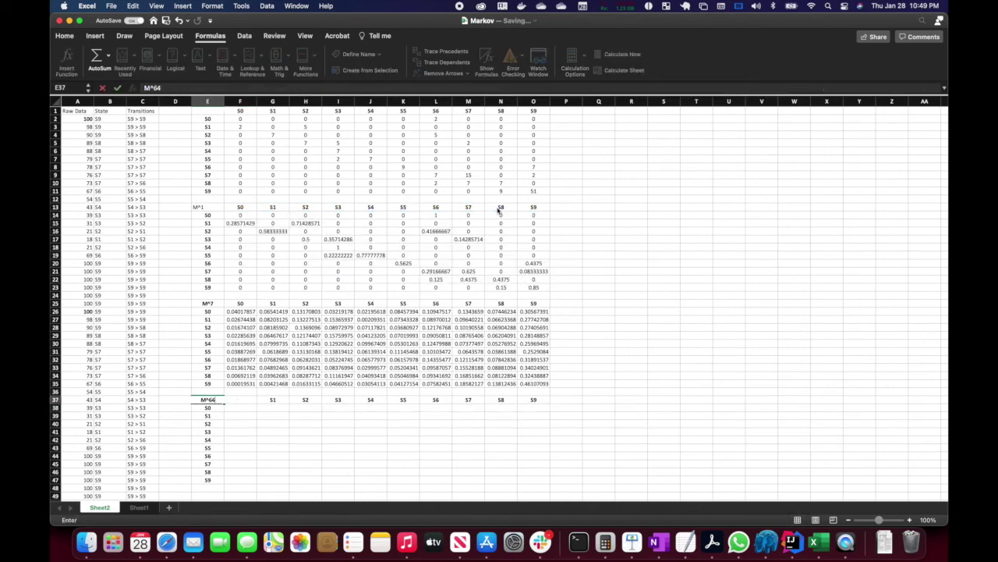
key(Return)
key(Right)
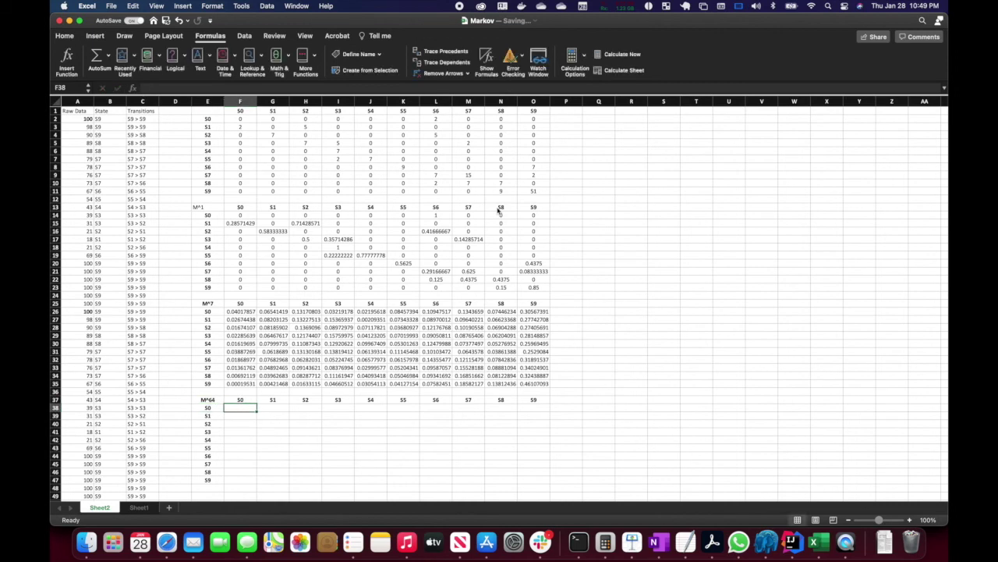
Begin the formula =mmult(m, in F38, the first cell of the M^64 matrix.
text(=)
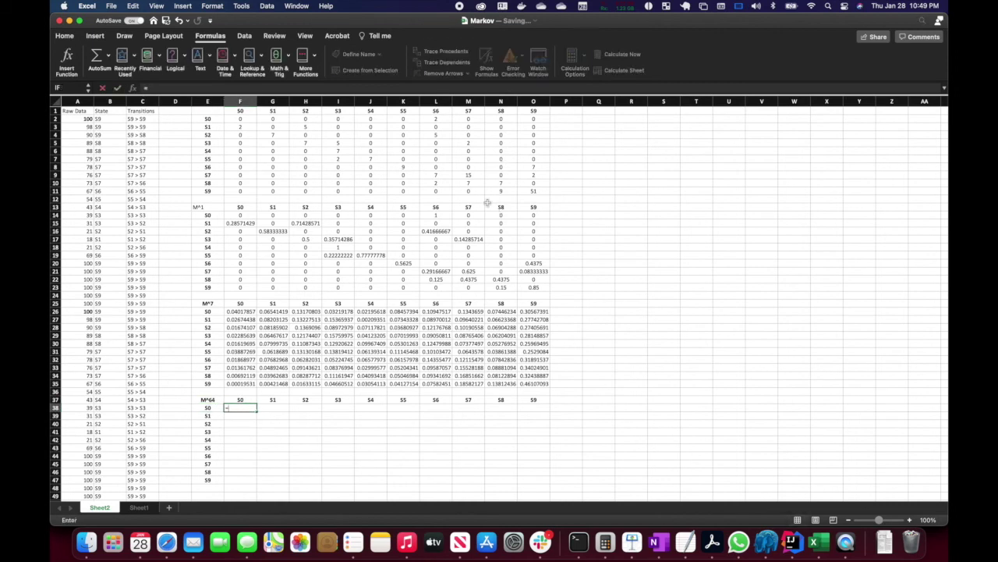
text(mmult(m)
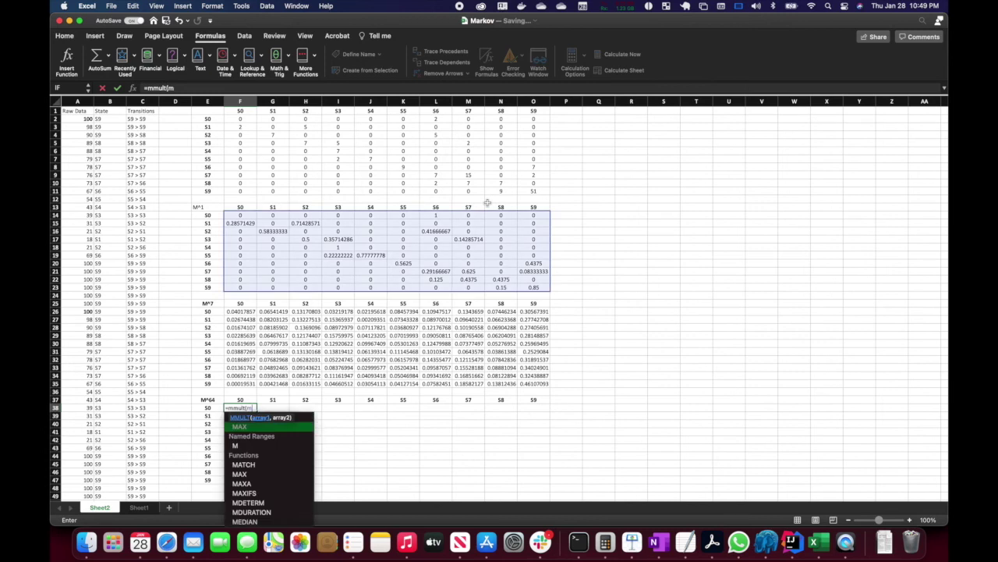
text(,)
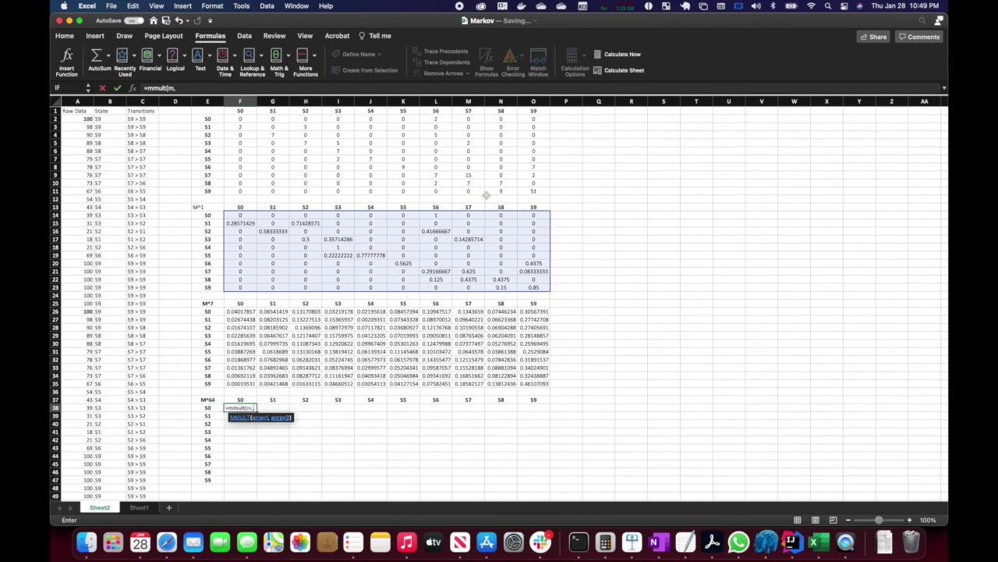
click(212, 88)
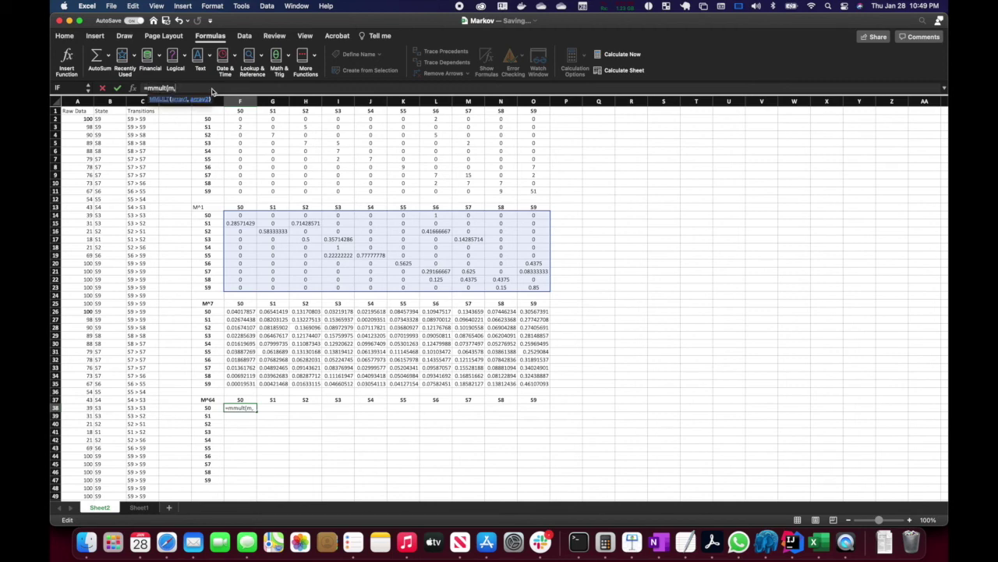
Extend the F38 formula by repeatedly nesting the copied mmult(m, portion until it contains 63 MMULT calls.
key(super+v)
key(super+v)
key(super+v)
key(super+v)
key(super+v)
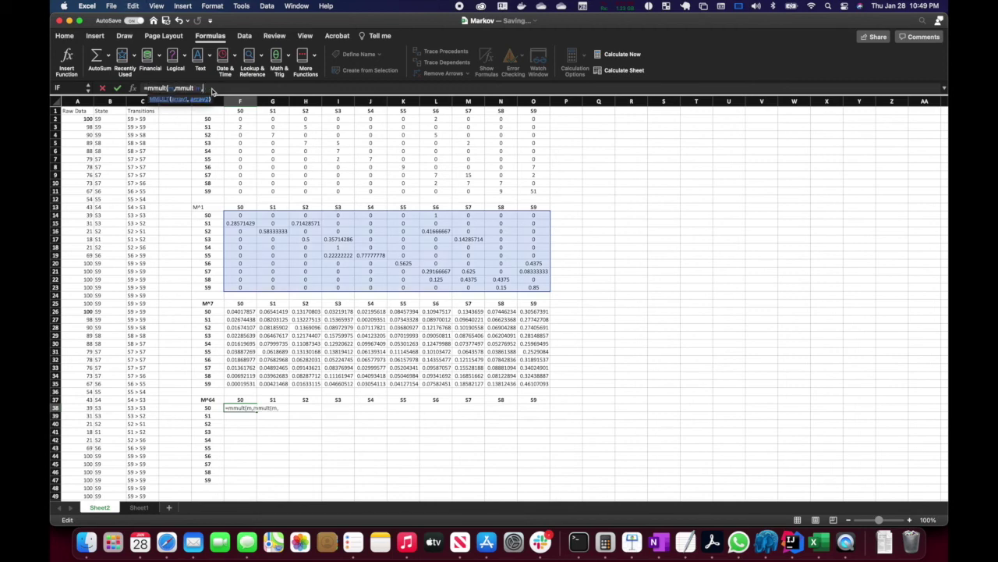
key(super+v)
key(super+v)
key(super+v)
key(super+v)
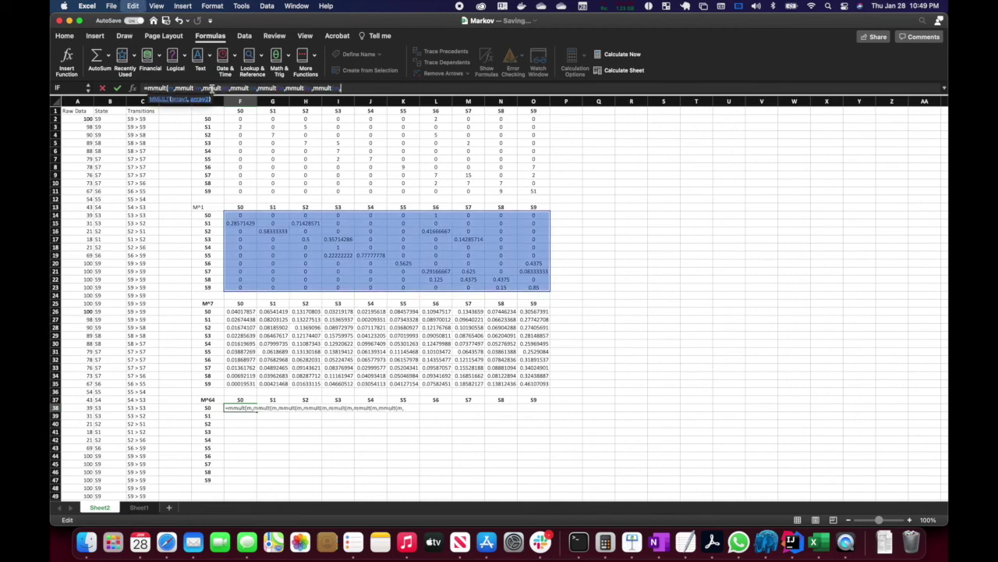
key(super+v)
key(super+v)
key(super+v)
key(super+v)
key(super+v)
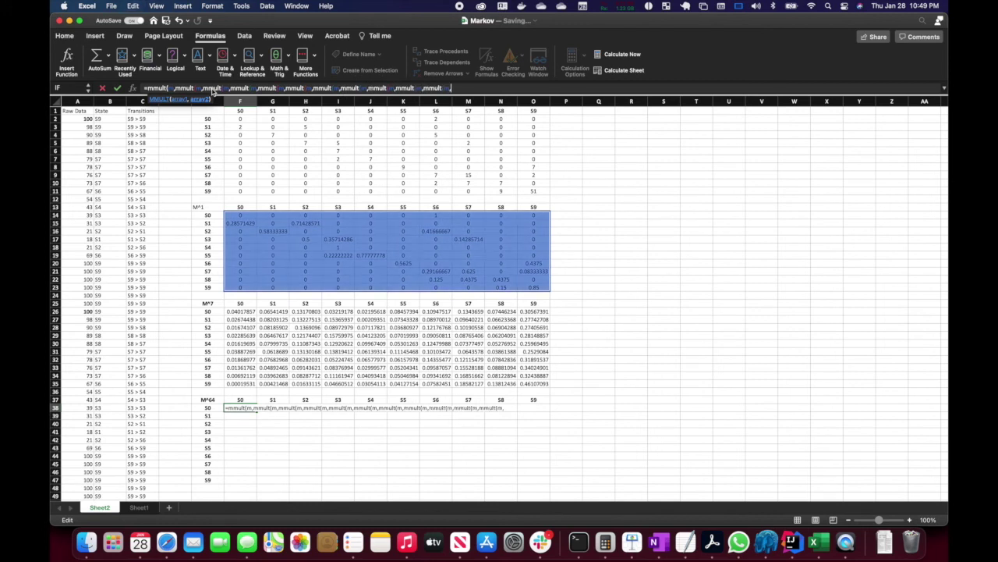
key(super+v)
key(super+v)
key(super+v)
key(super+v)
key(super+v)
key(super+v)
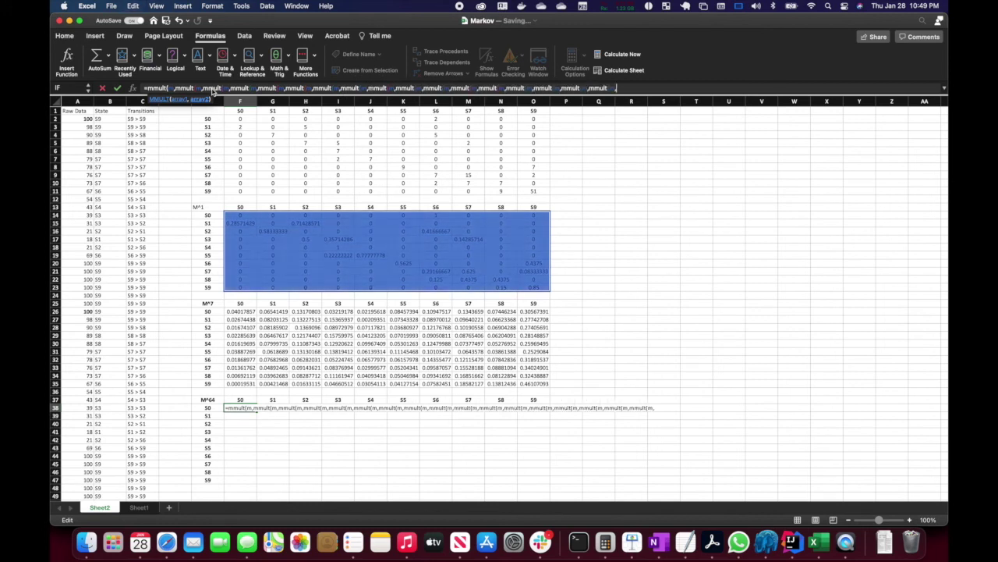
key(super+v)
key(super+v)
key(super+v)
key(super+v)
key(super+v)
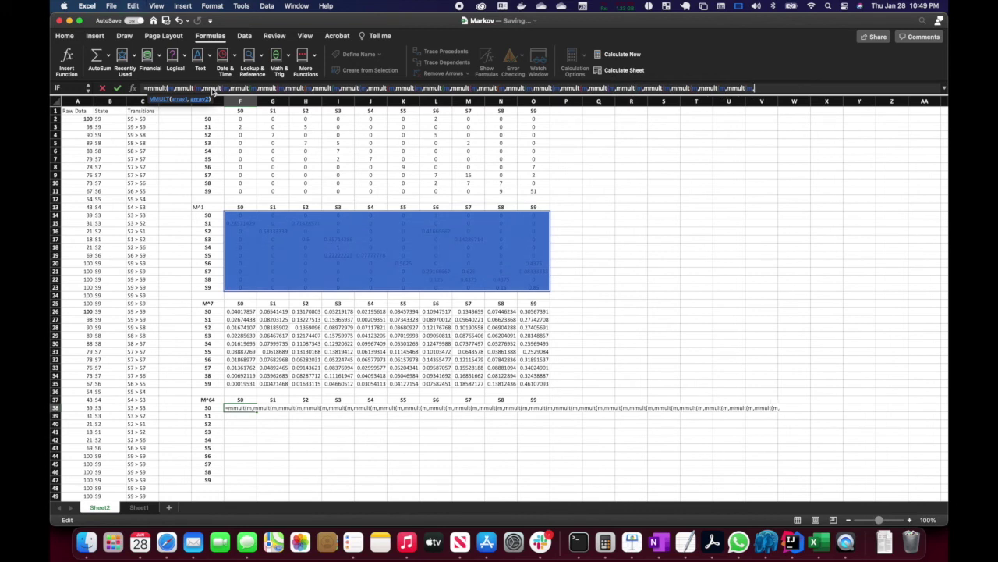
key(super+v)
key(super+v)
key(super+v)
key(super+v)
key(super+v)
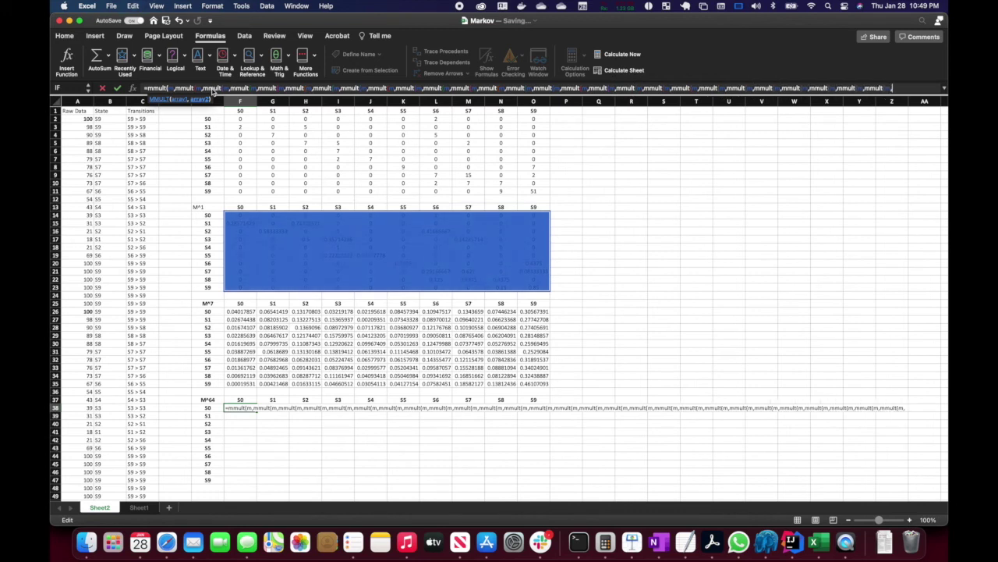
key(super+v)
key(super+v)
key(super+v)
key(super+v)
key(super+v)
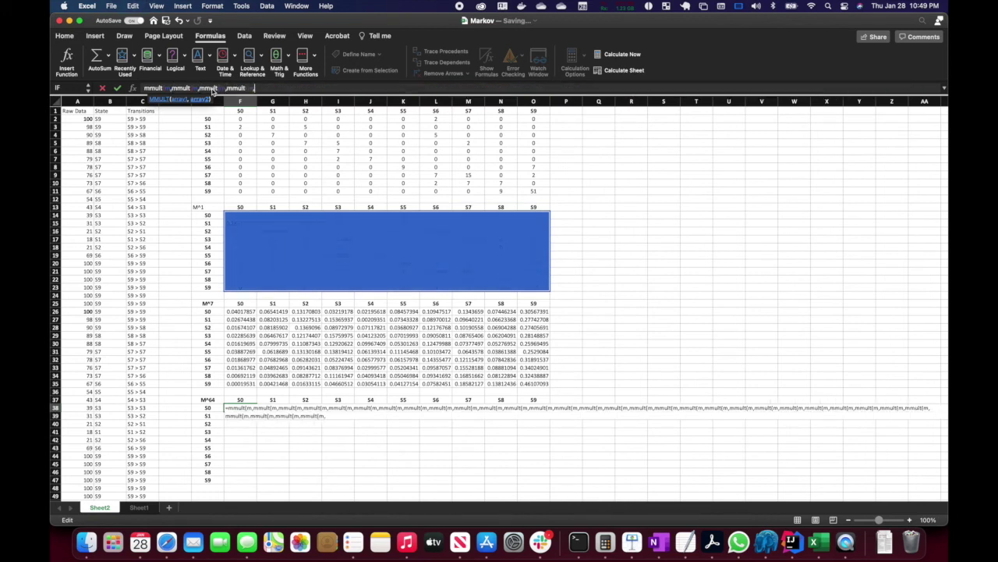
key(super+v)
key(super+v)
key(super+v)
key(super+v)
key(super+v)
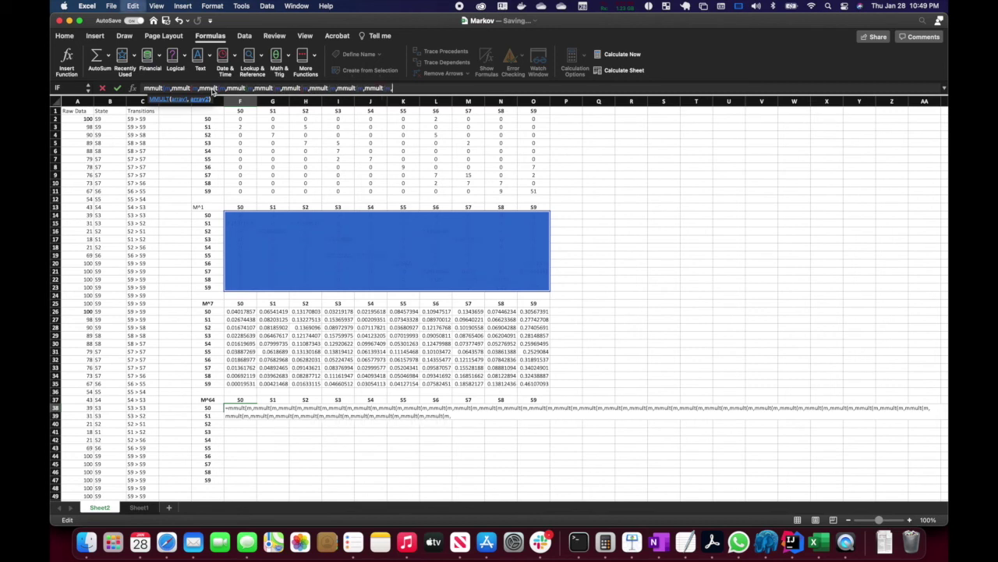
key(super+v)
key(super+v)
key(super+v)
key(super+v)
key(super+v)
key(super+v)
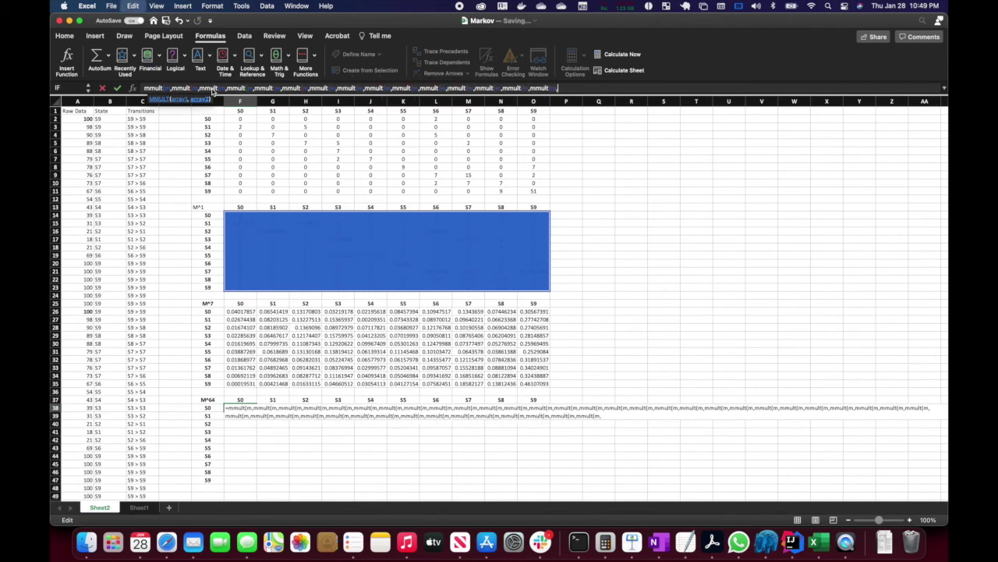
key(super+v)
key(super+v)
key(super+v)
key(super+v)
key(super+v)
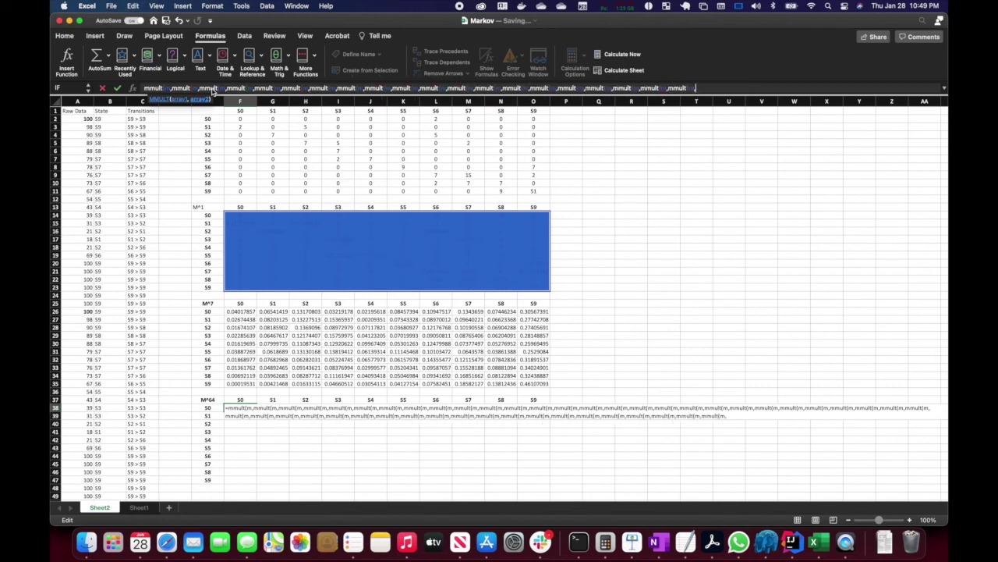
key(super+v)
key(super+v)
key(super+v)
key(super+v)
key(super+v)
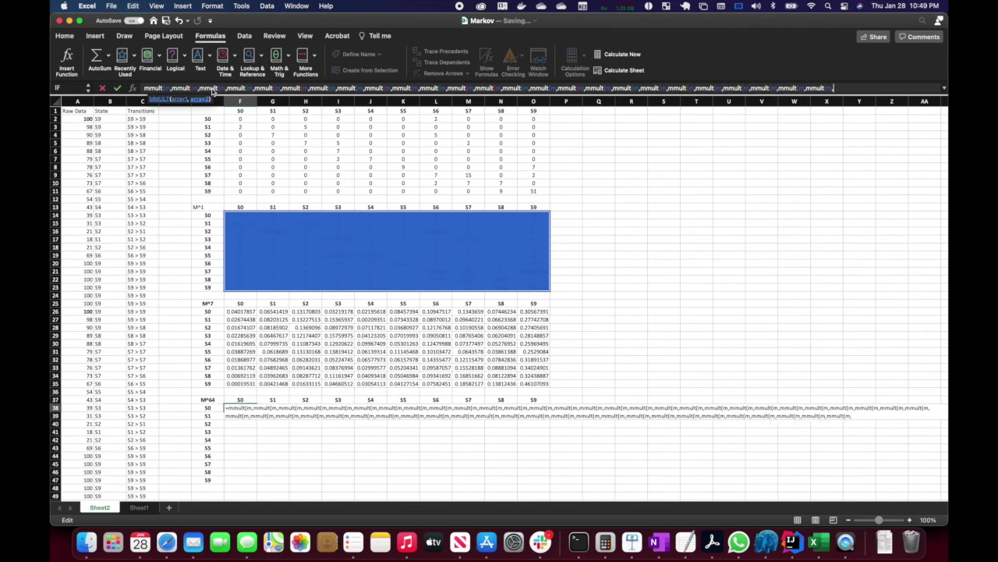
text(mmult(m,)
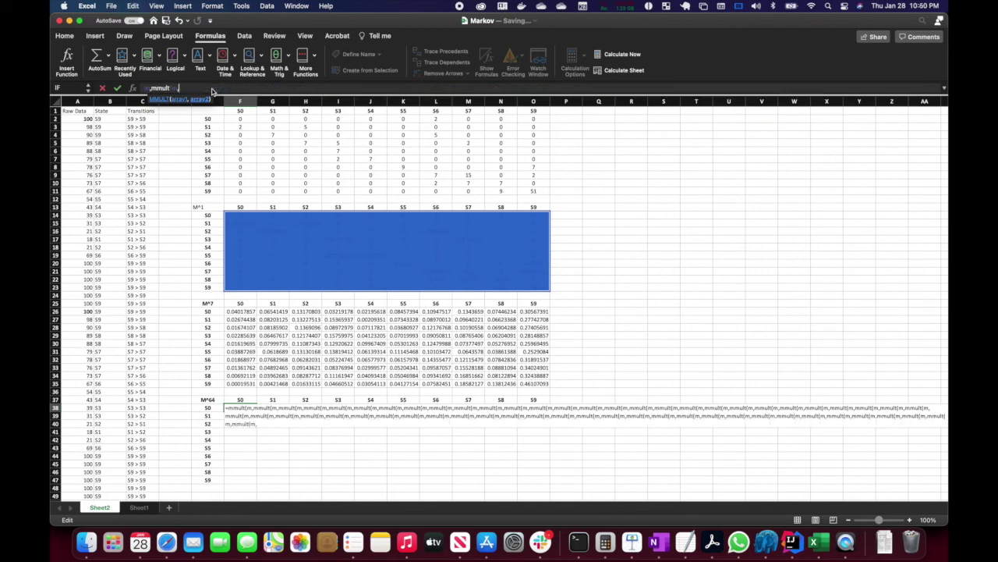
text(mmult(m,)
text(mmult(m,)
key(super+v)
key(super+v)
text(mmult(m,)
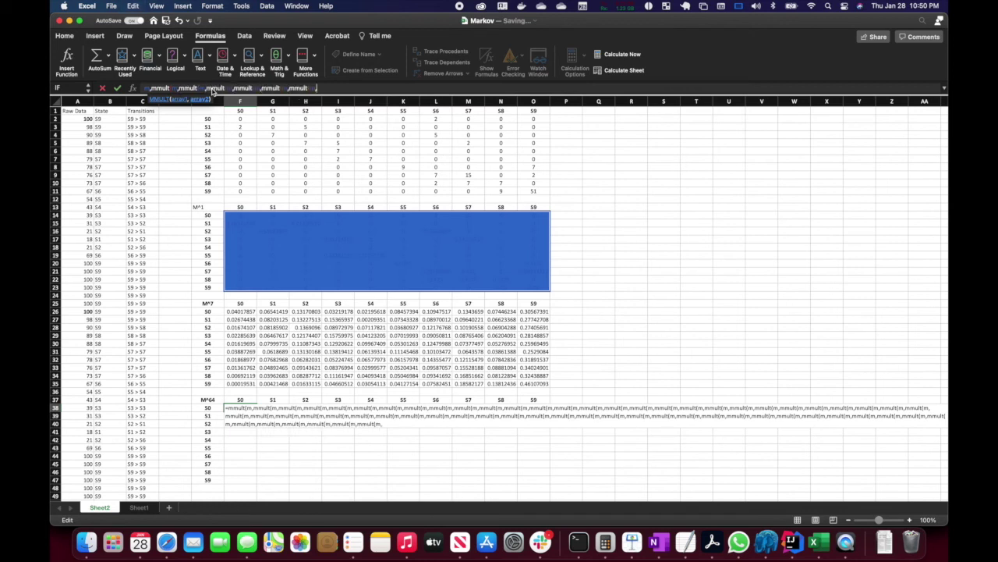
Complete the nested MMULT formula in F38 with a final m and closing parentheses, accepting the suggested correction.
text(m)))))))))))))))
key(Return)
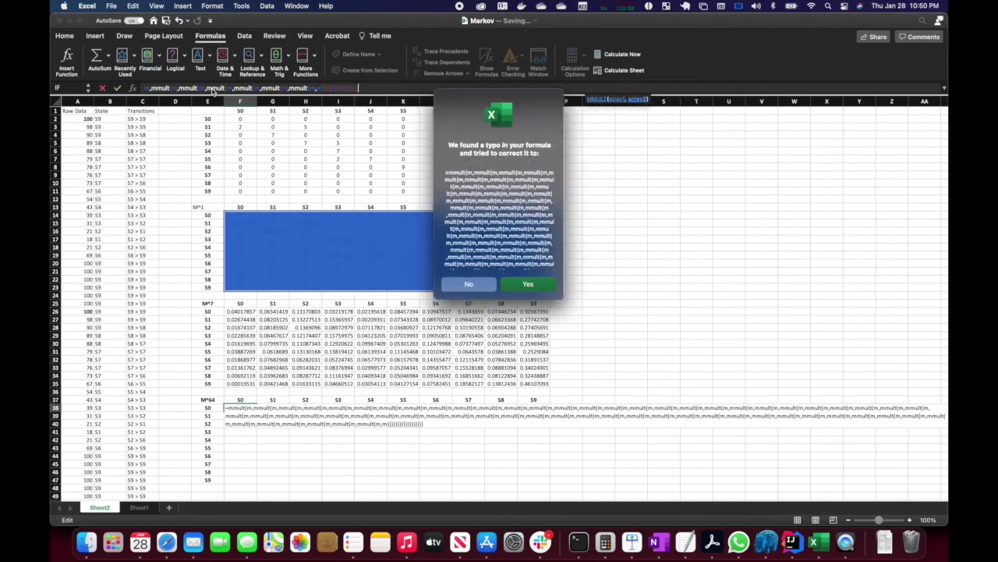
key(Return)
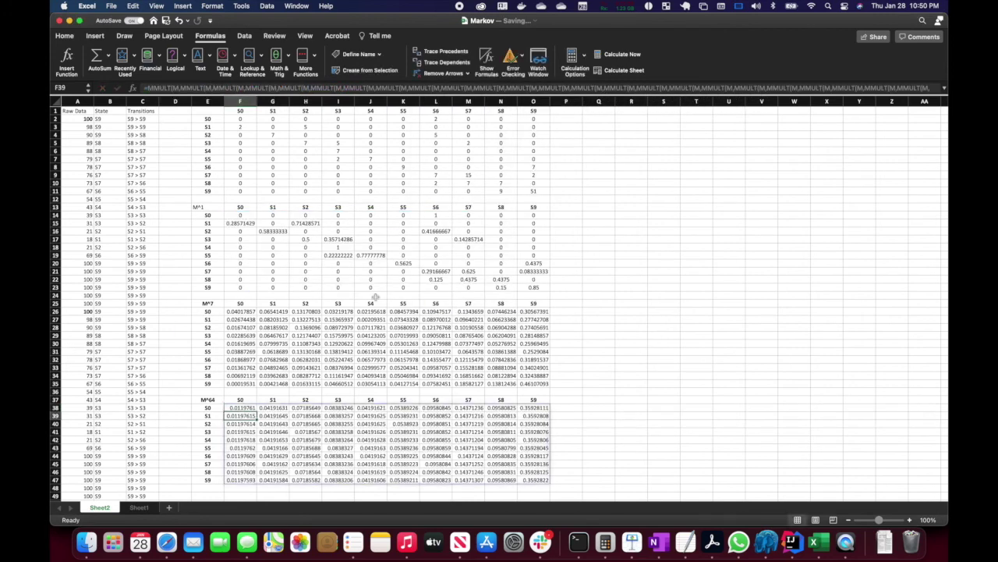
Copy the S0–S9 column headings of the M^64 matrix to row 49, starting at F49.
scroll(375, 298, down, 4)
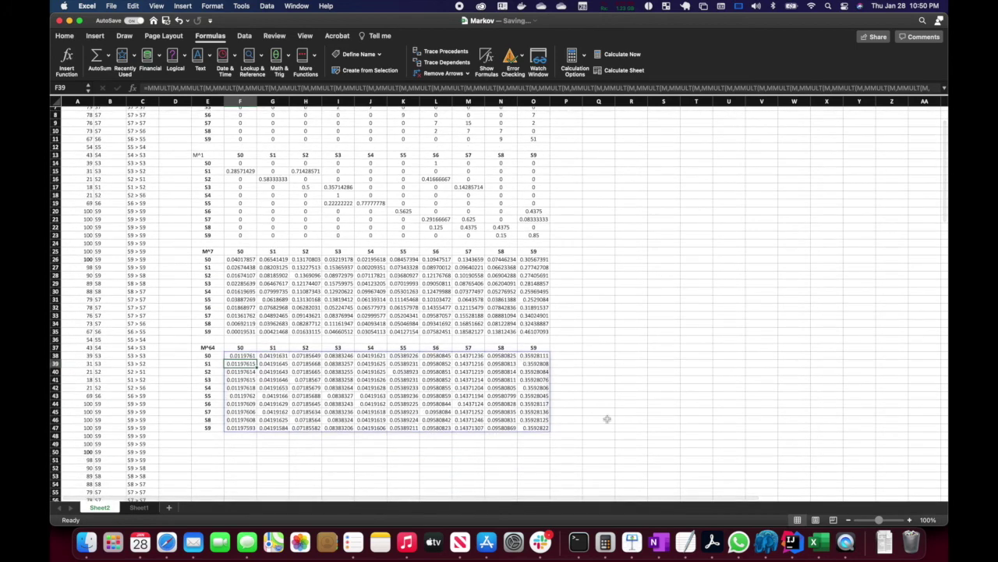
click(607, 419)
scroll(607, 419, down, 5)
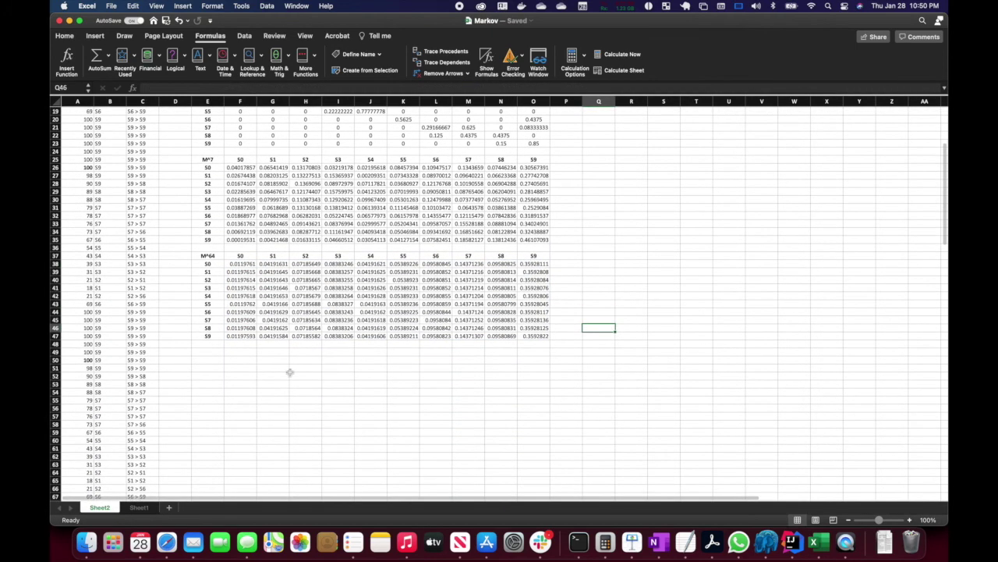
click(238, 350)
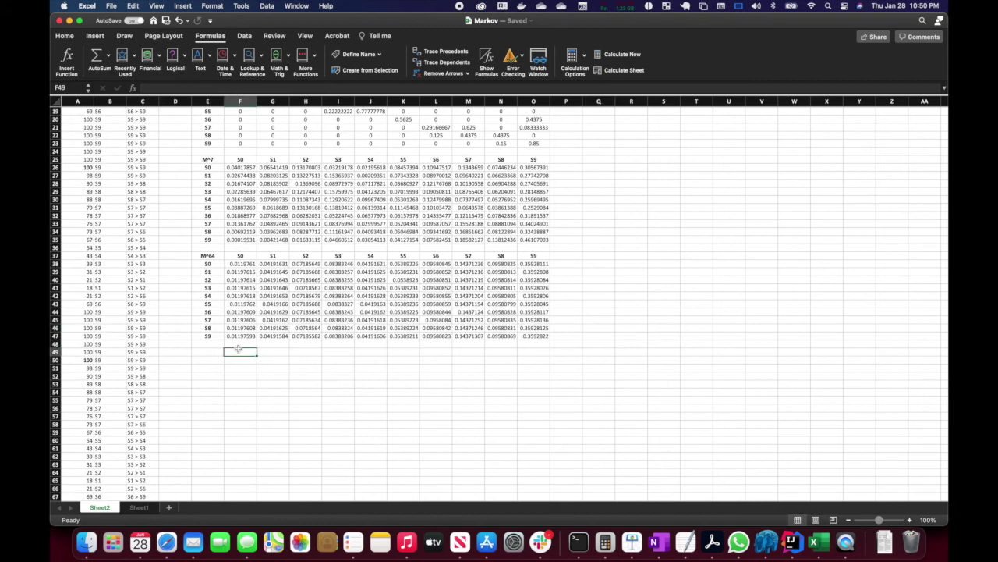
drag(243, 255, 538, 257)
key(super+c)
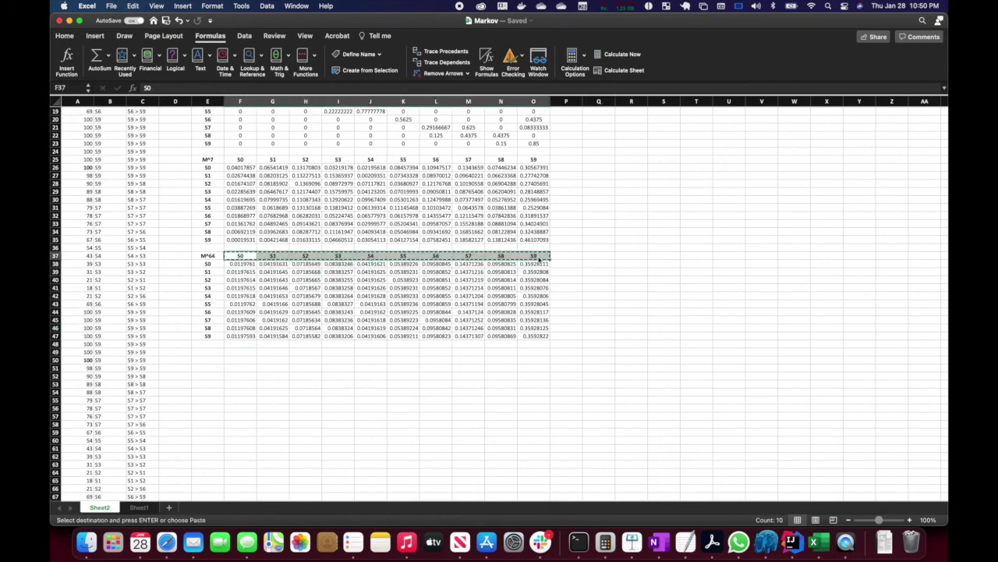
click(242, 352)
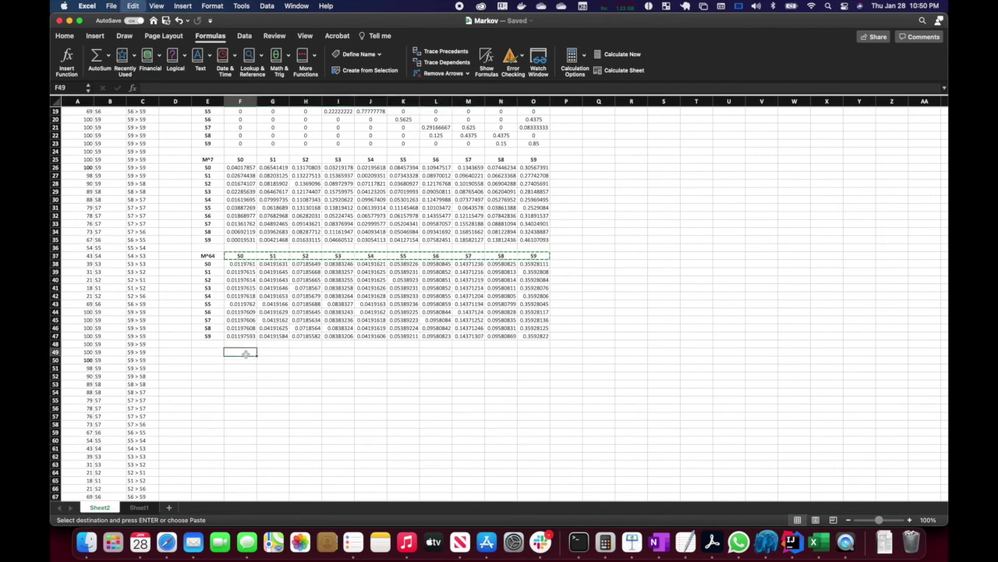
key(super+v)
Copy the S0–S9 row labels from E38:E47 to the cells starting at E50.
drag(208, 265, 209, 333)
click(209, 333)
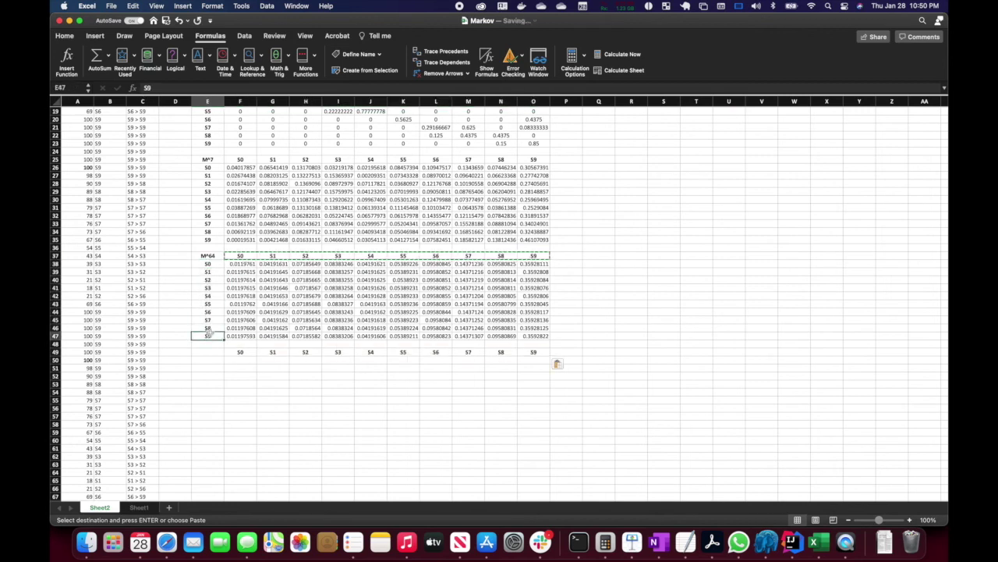
click(207, 266)
drag(207, 272, 208, 336)
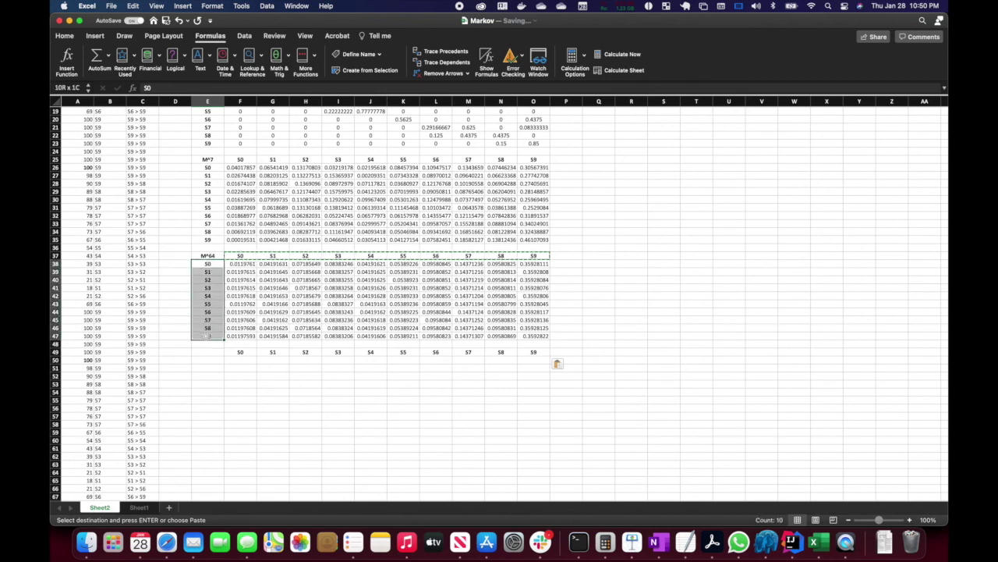
key(super+c)
click(210, 358)
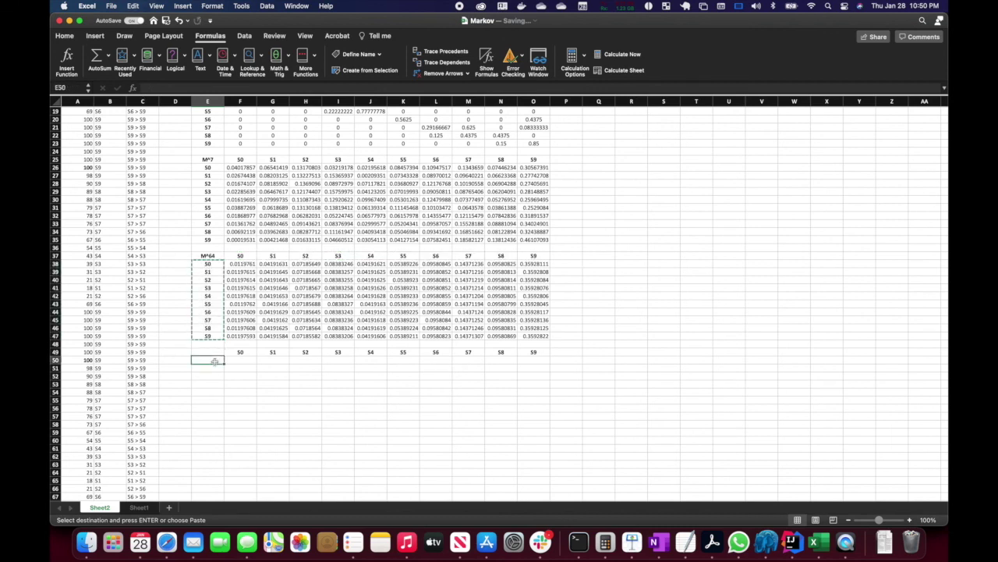
key(super+v)
Enter AvgTime in E49 as the heading of the new table.
click(210, 352)
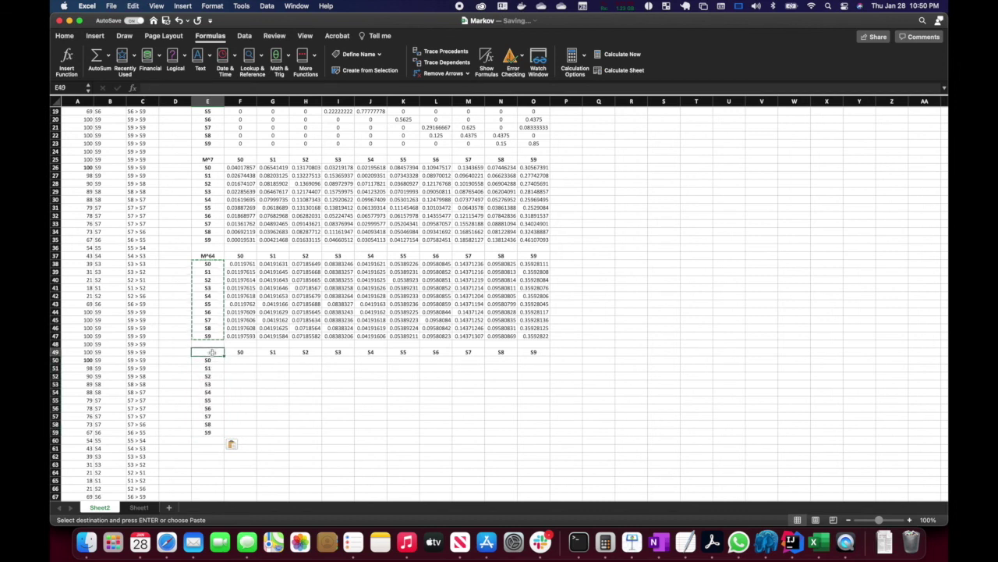
text(AvgTime)
key(Tab)
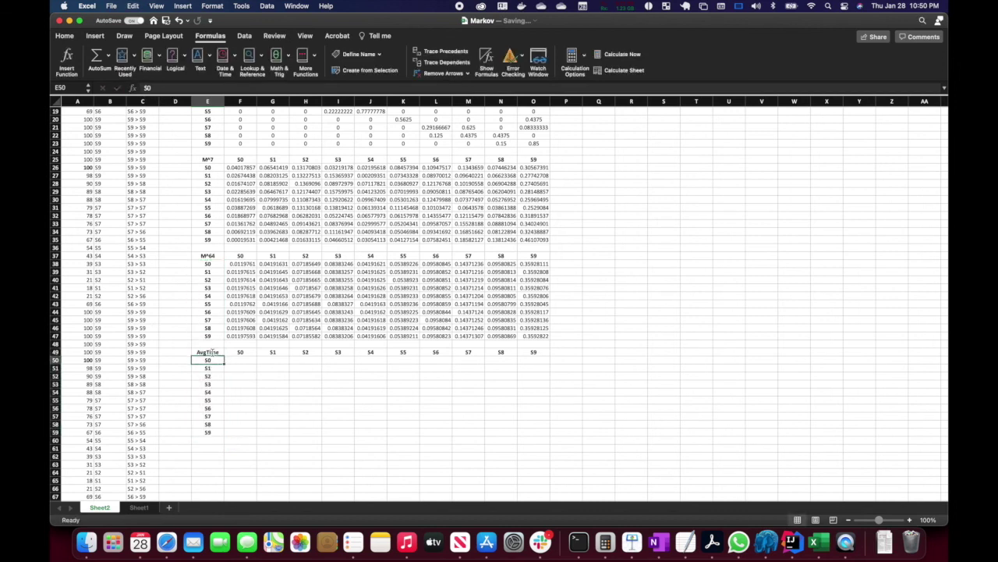
key(Down)
text(=1/)
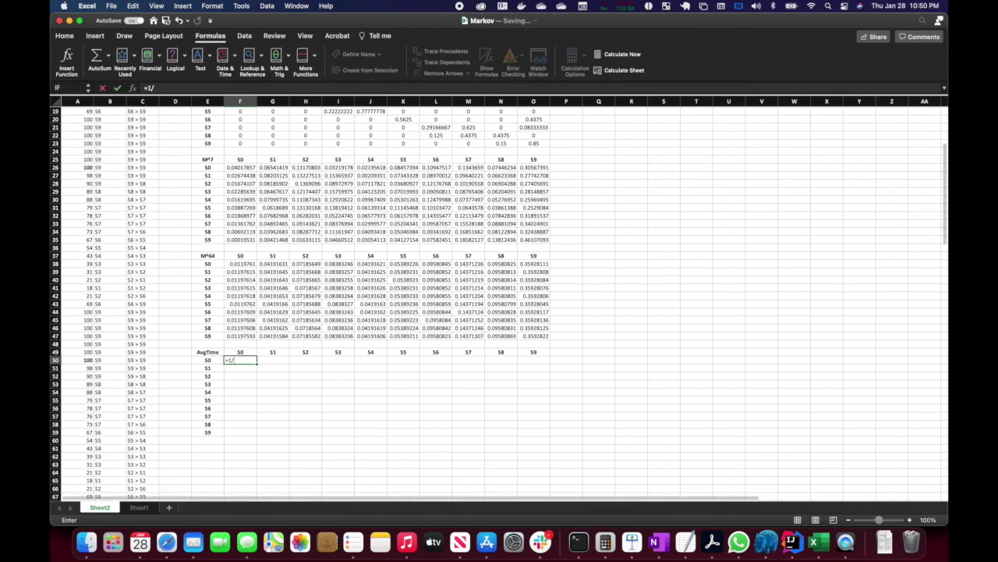
key(Escape)
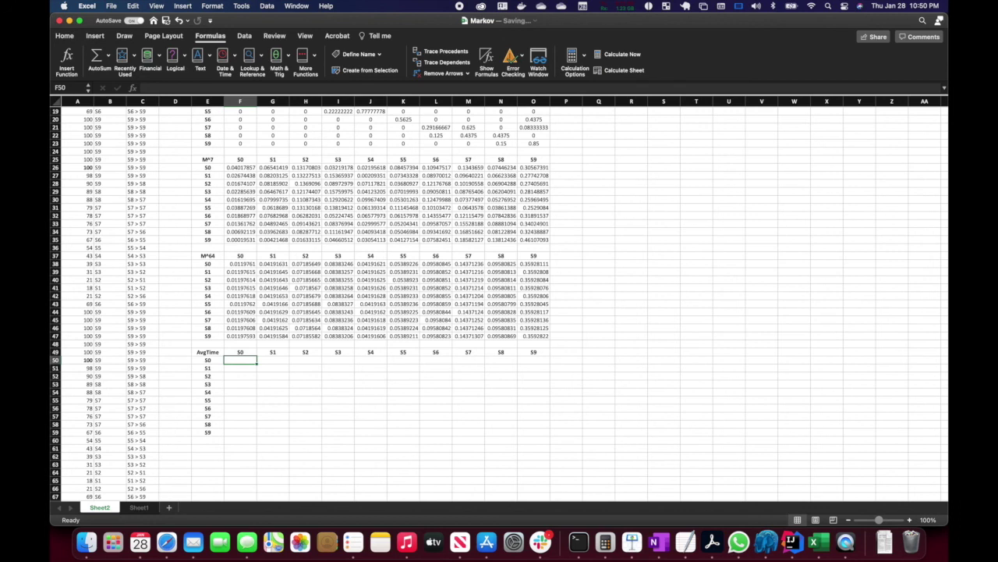
key(super+shift+4)
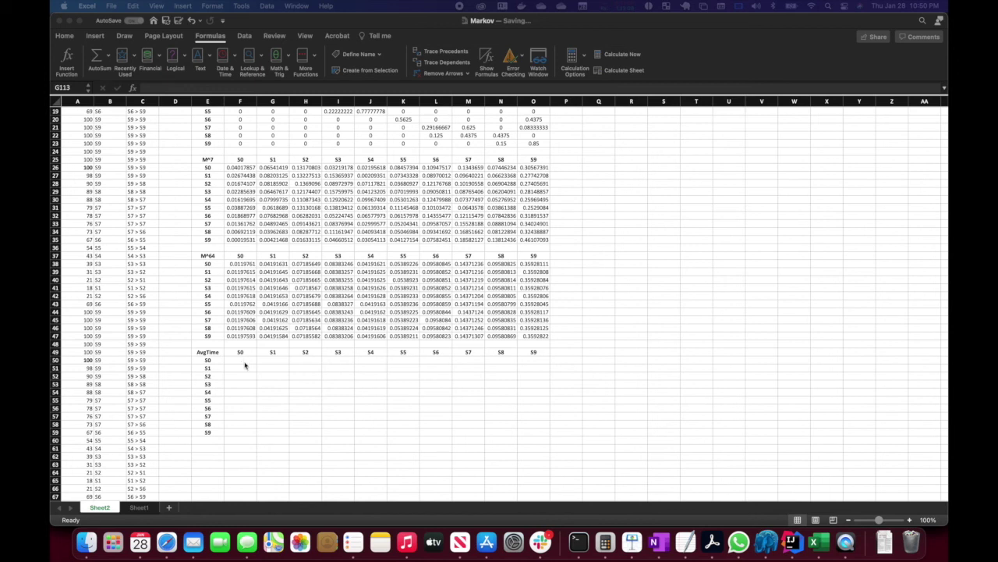
Enter =1/F38 in F50 and fill the formula across the S0 row to O50.
click(244, 361)
text(=1/)
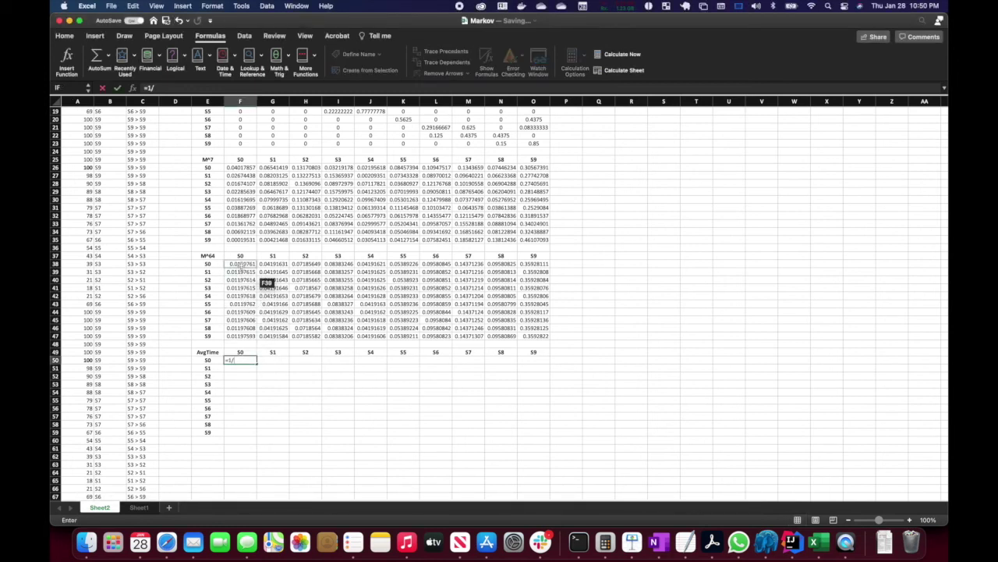
click(242, 265)
key(Return)
key(Up)
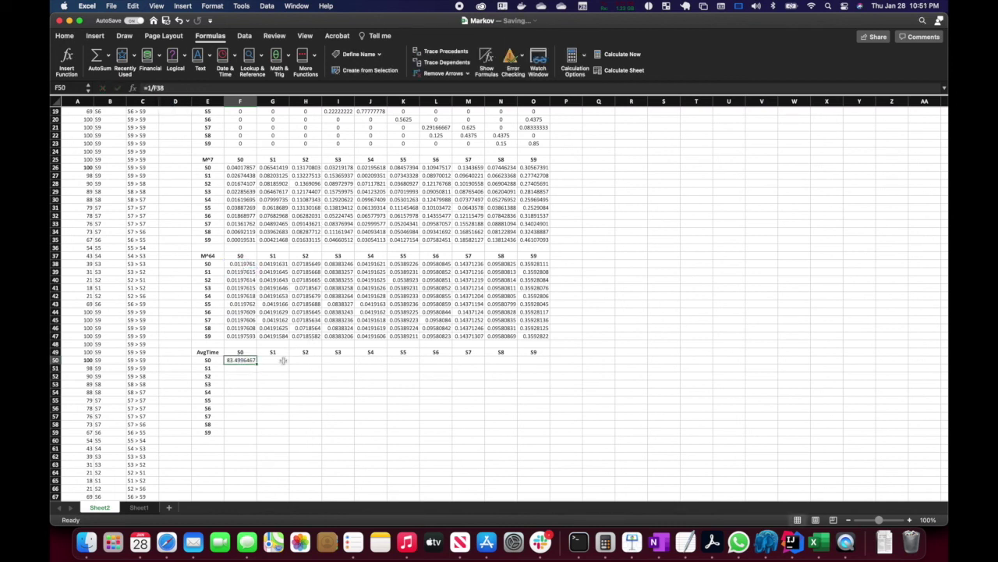
drag(255, 361, 543, 419)
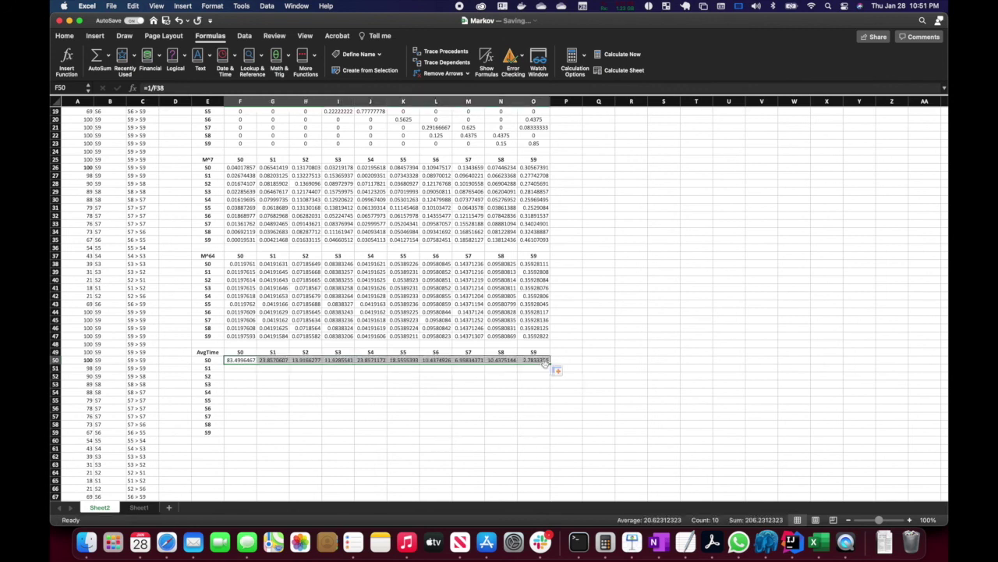
Fill the reciprocal formulas in F50:O50 down to row 59 to complete the AvgTime table.
drag(550, 363, 543, 434)
click(616, 394)
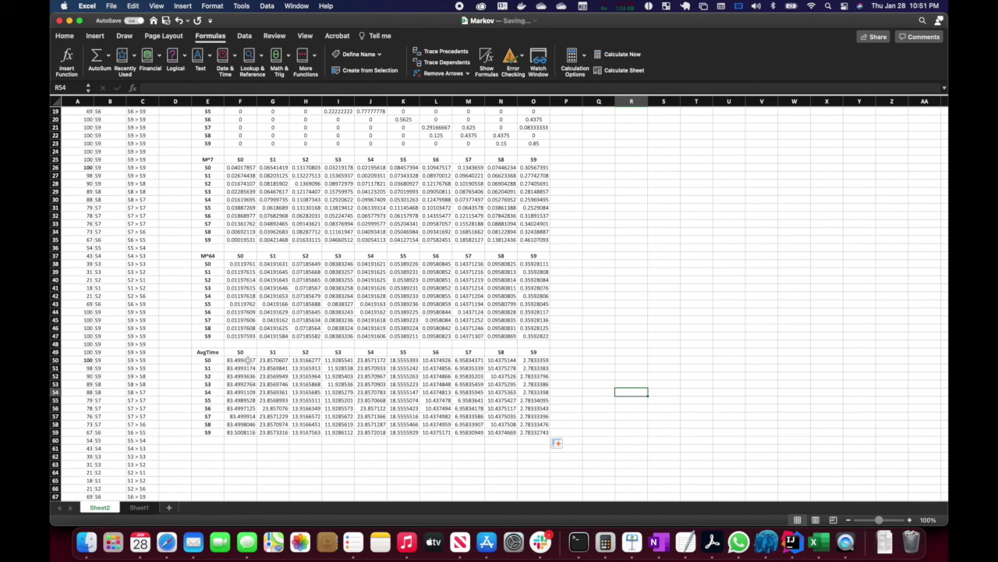
Examine the AvgTime values from S0 to S0 and from S9 to S0, S1 and S2, rereading Question2 in Markov Instructions.pdf in Acrobat.
click(248, 361)
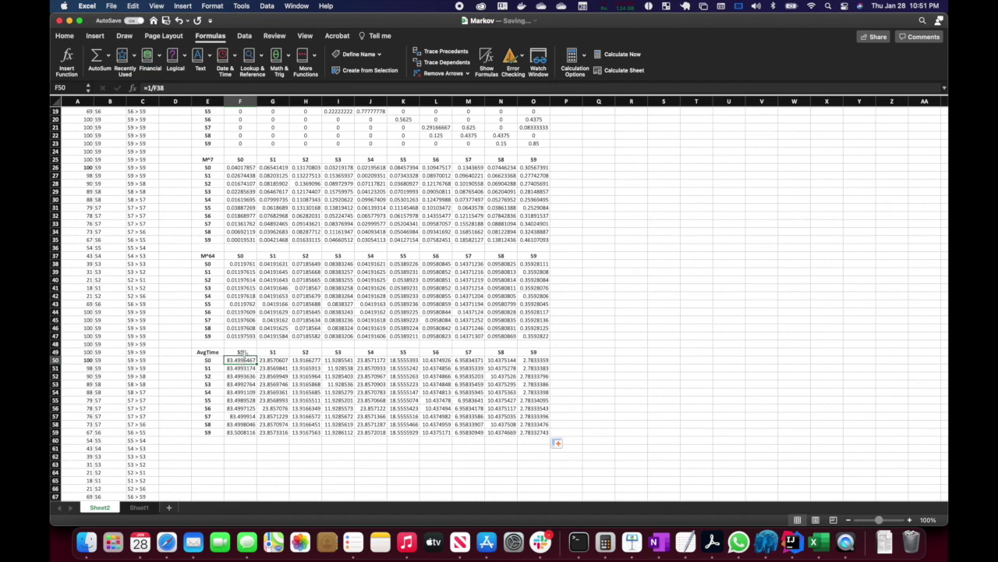
click(215, 432)
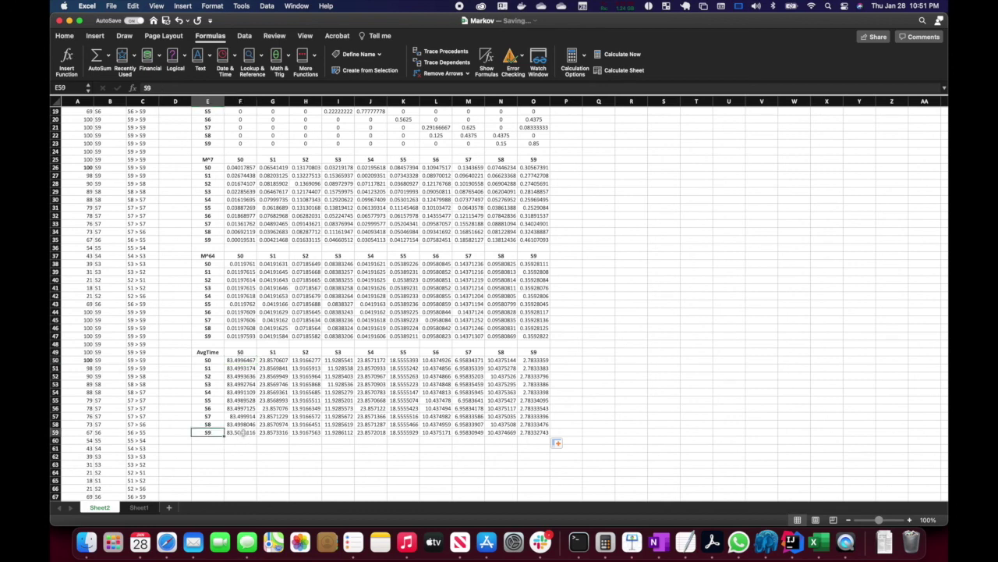
click(242, 432)
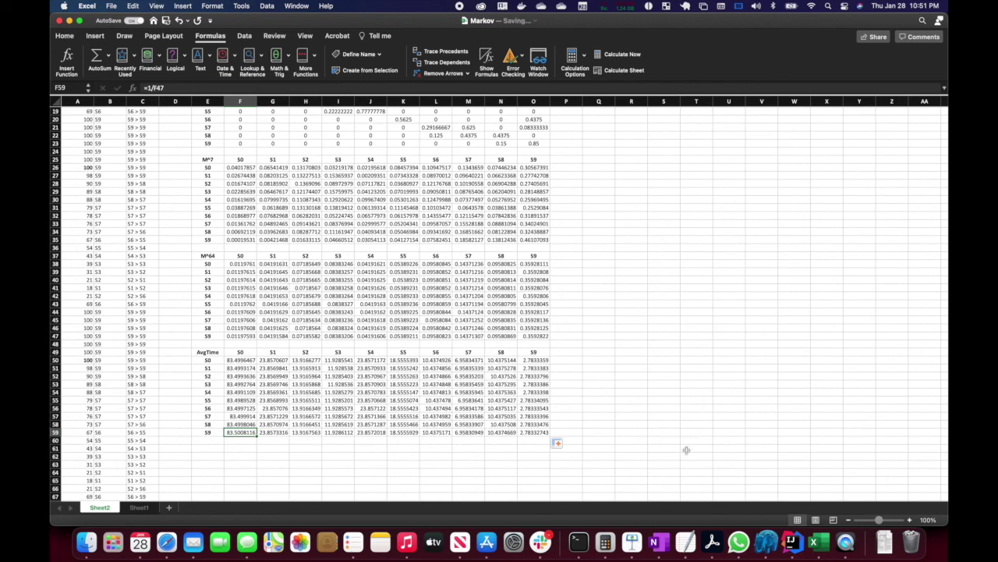
click(711, 540)
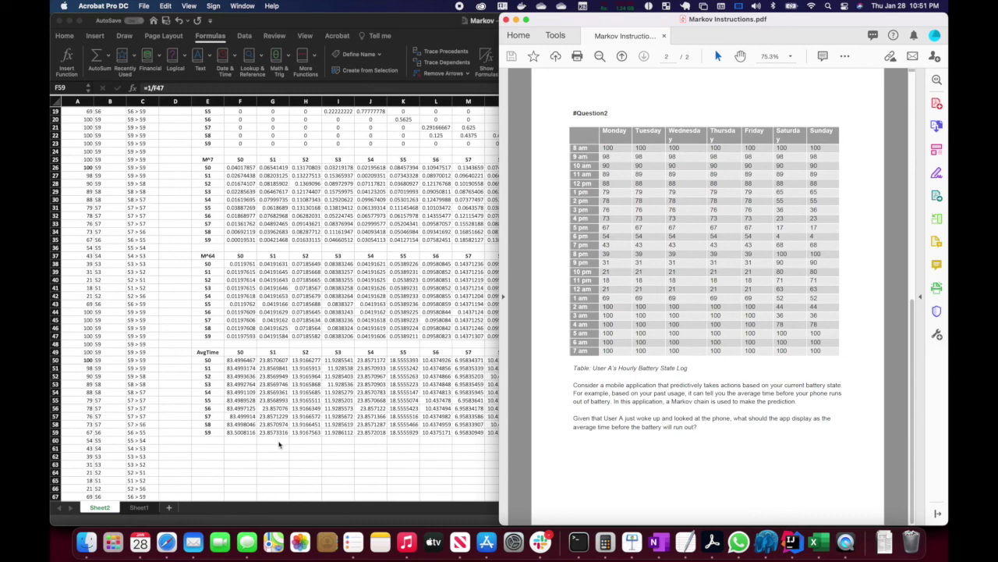
click(280, 445)
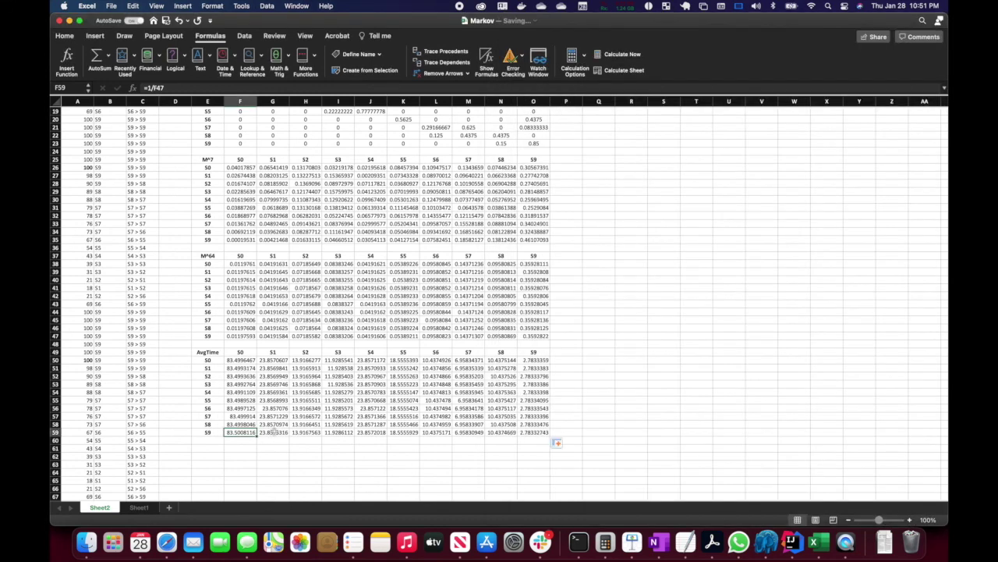
click(274, 433)
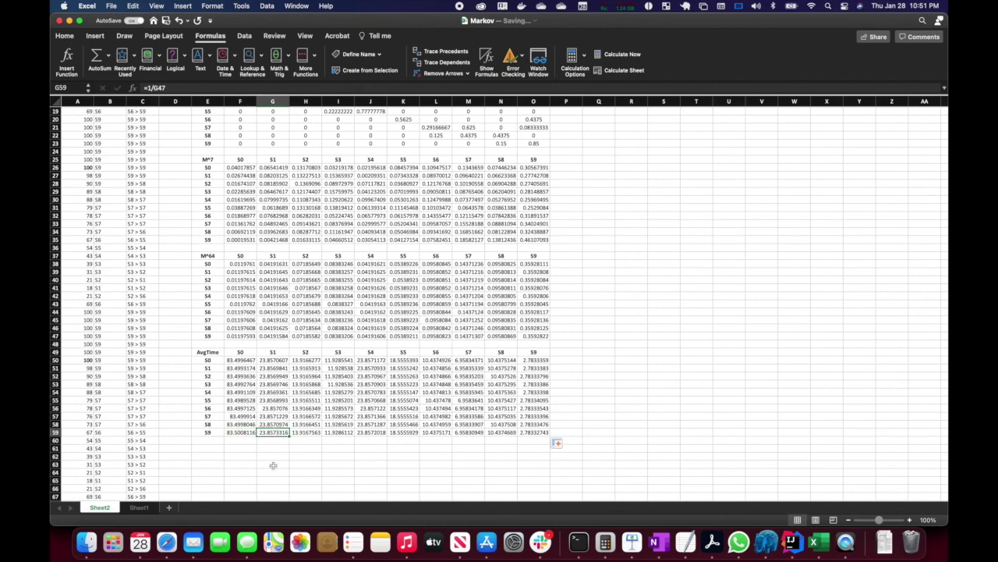
key(Right)
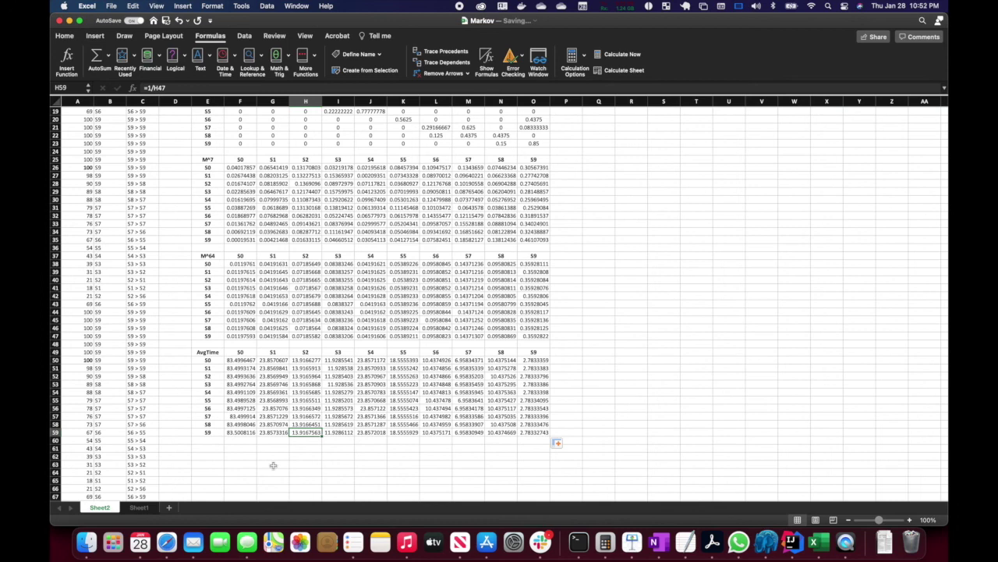
scroll(240, 399, up, 6)
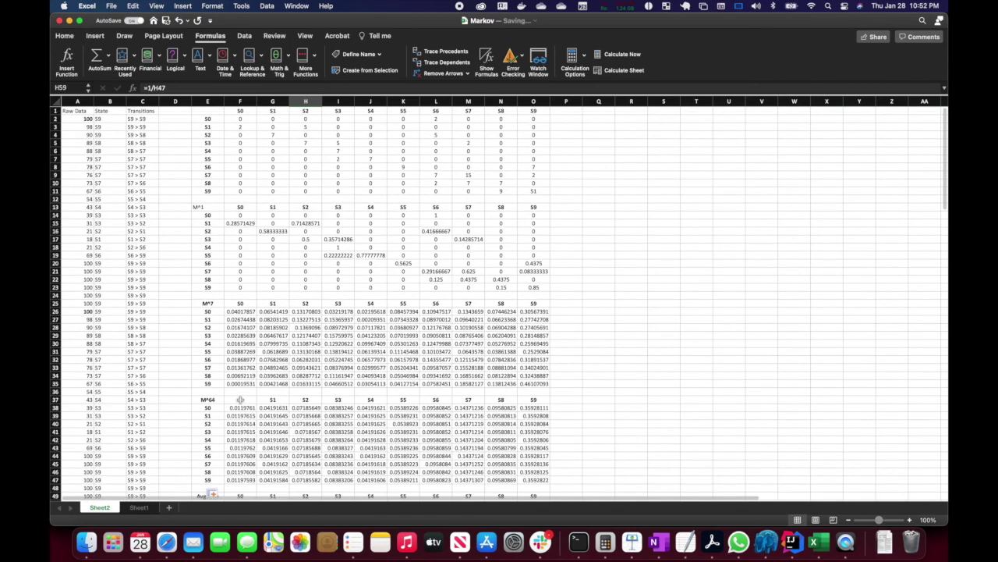